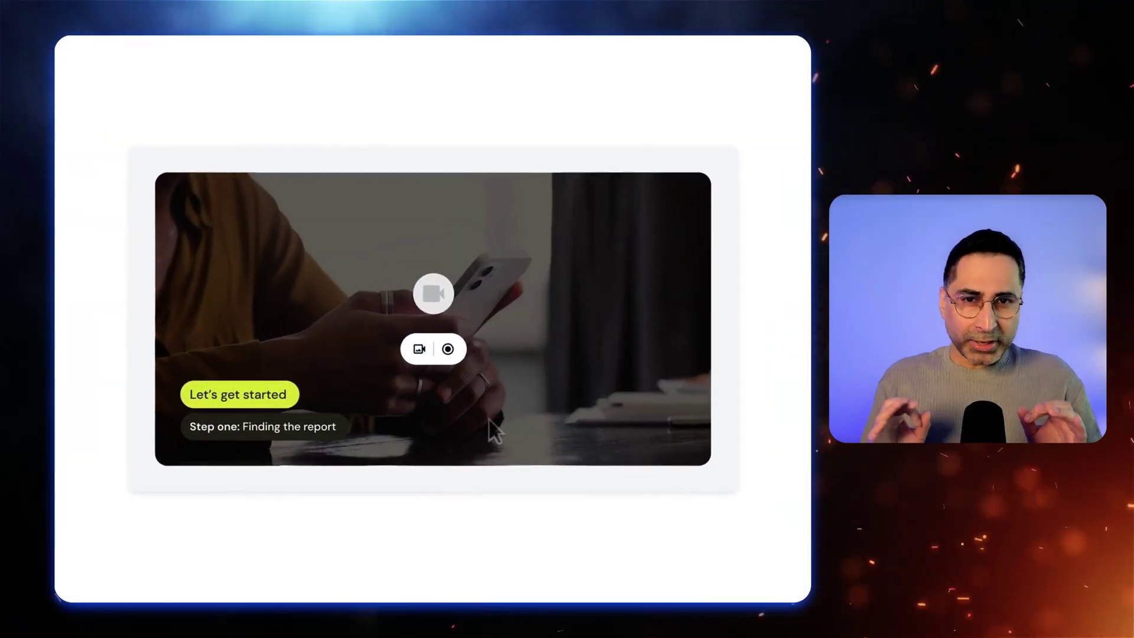
- Open the recording studio, choose the combined screen-and-camera mode and start recording
click(448, 349)
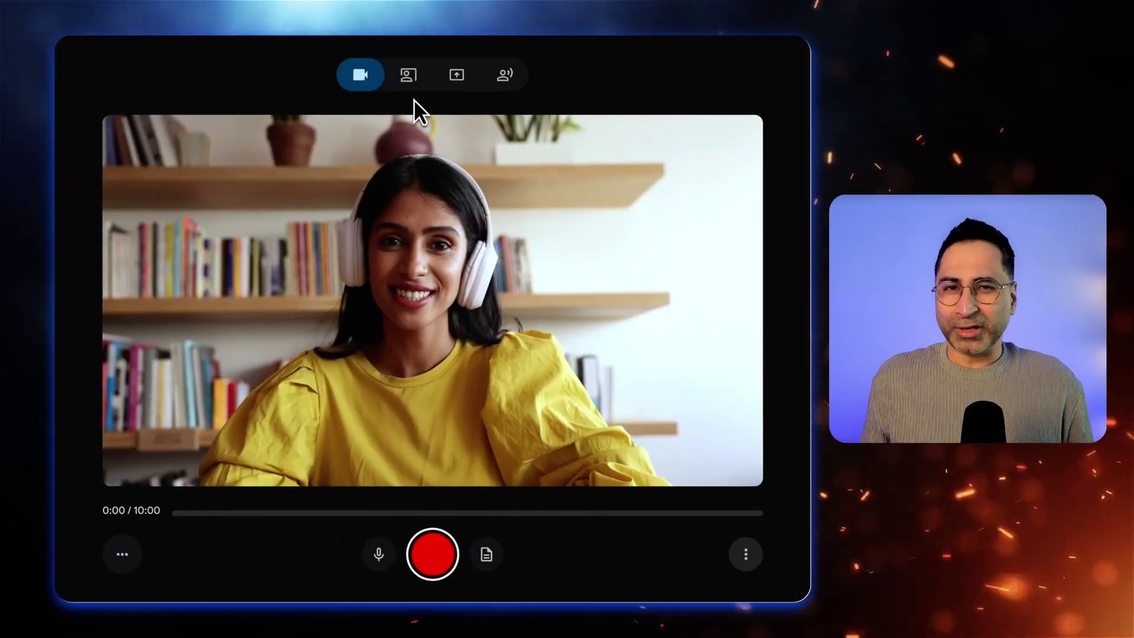
click(412, 80)
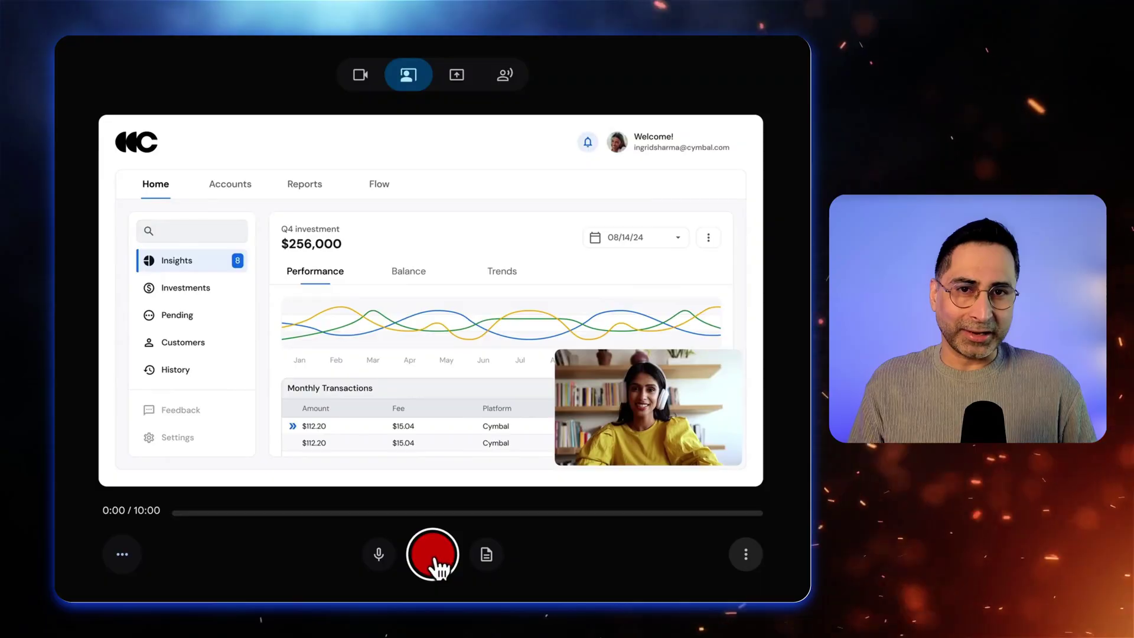
click(433, 555)
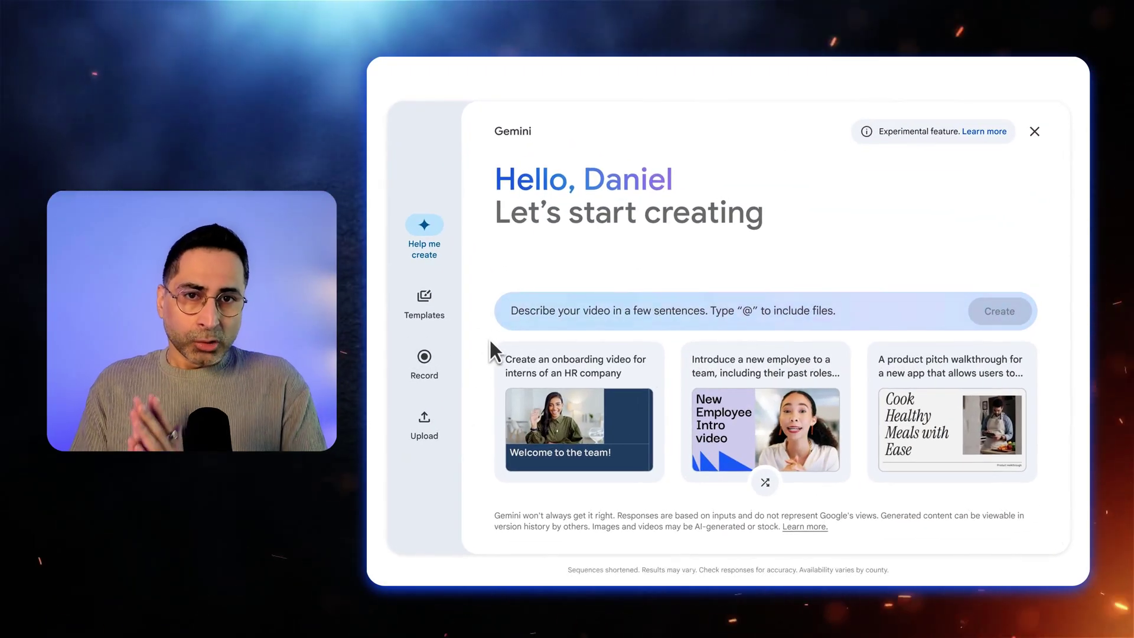
- Generate an outline from "Create a recap video of our recent meeting using" with the Sales Offsite Notes Q3 file, and accept it
click(507, 312)
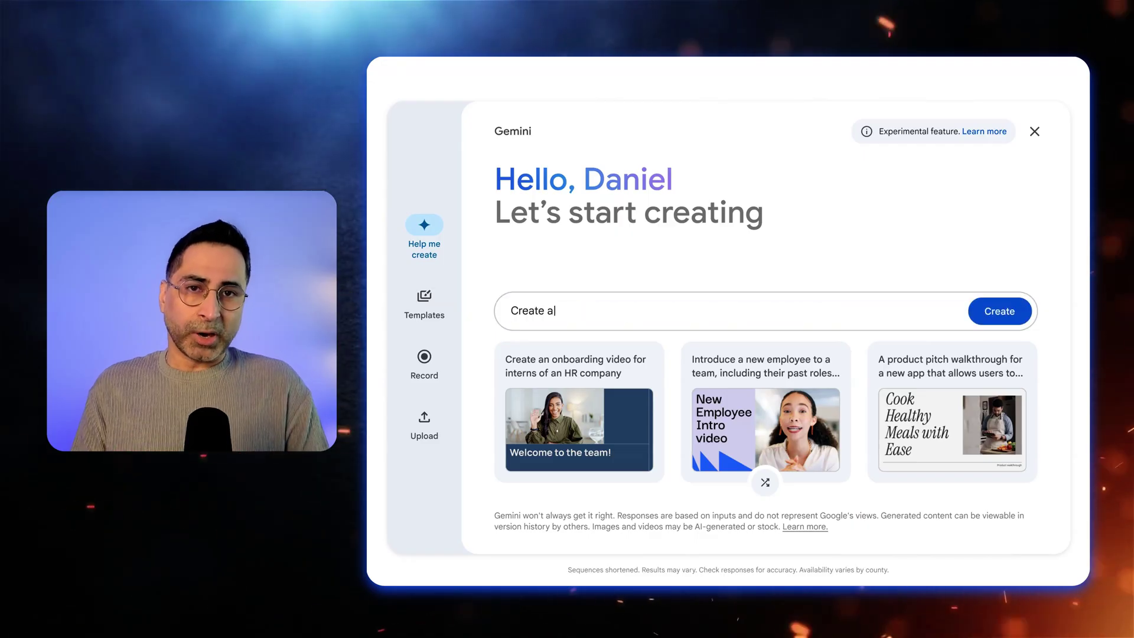
text(Create a recap video of our recent meeting using @)
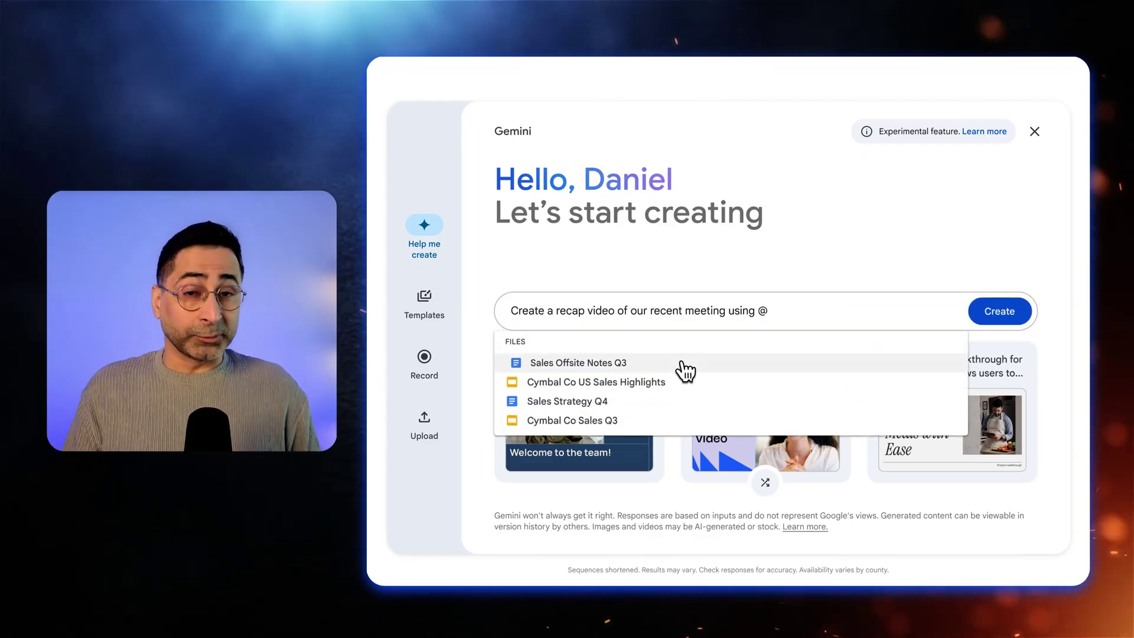
click(682, 364)
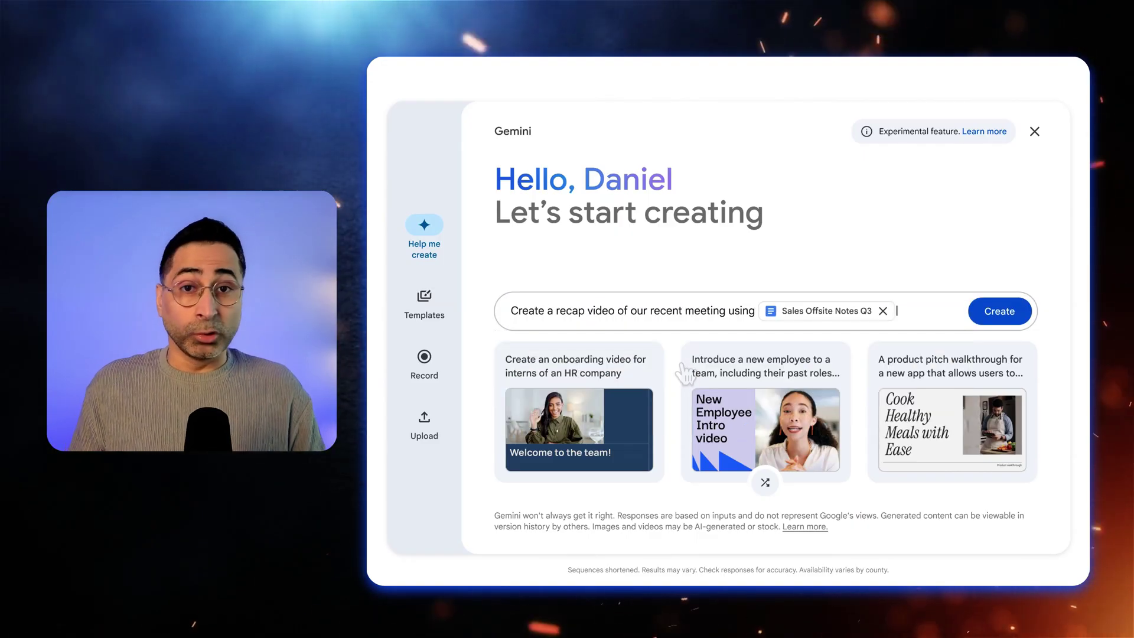
click(1006, 314)
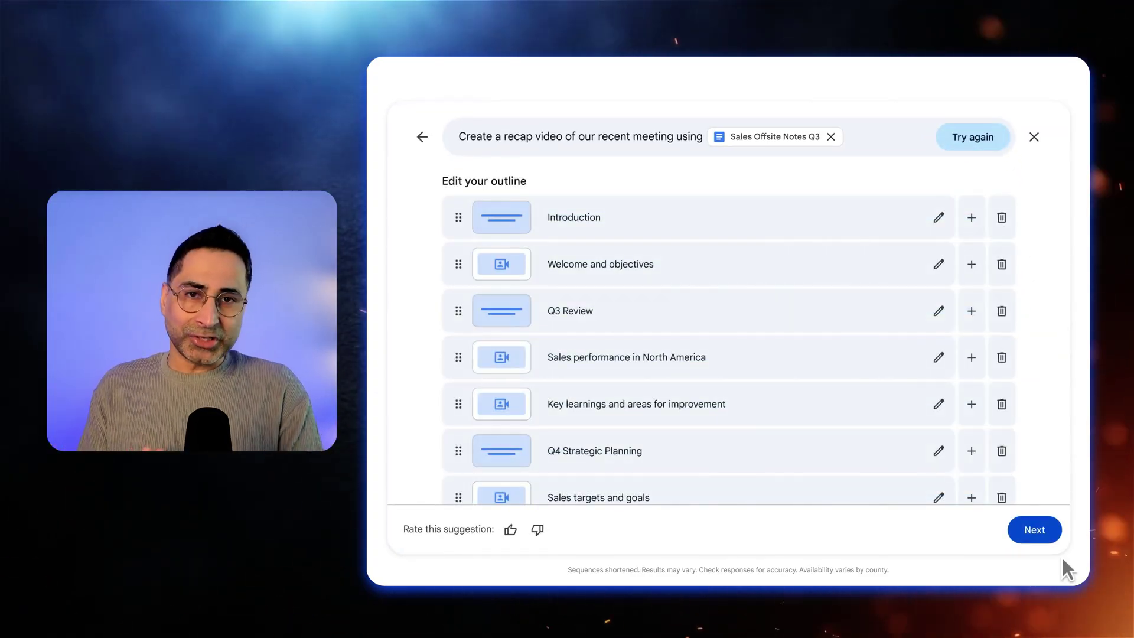
click(1050, 533)
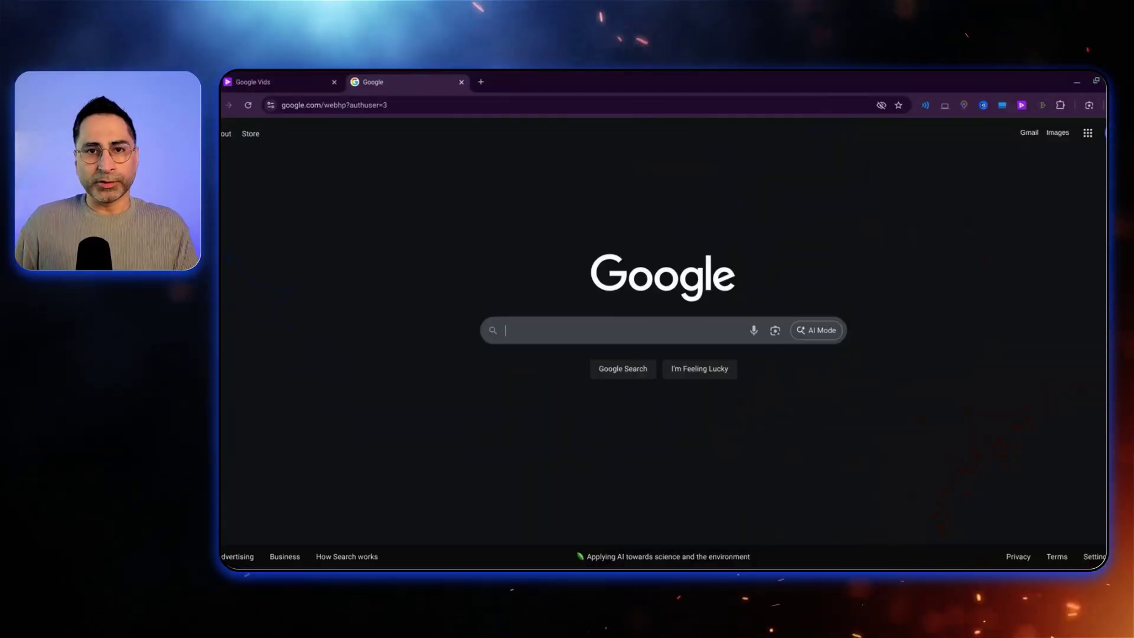
- Search for vids.google.com, go through the Google Vids product page to the Vids home and start a new video
text(vids.goog)
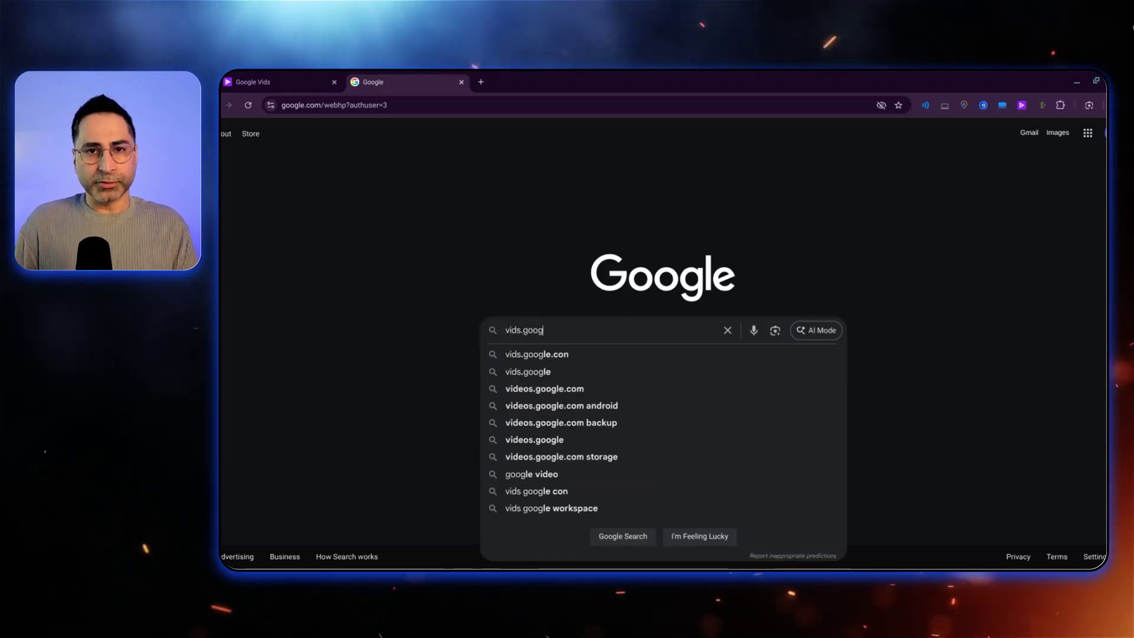
text(le.com)
key(Return)
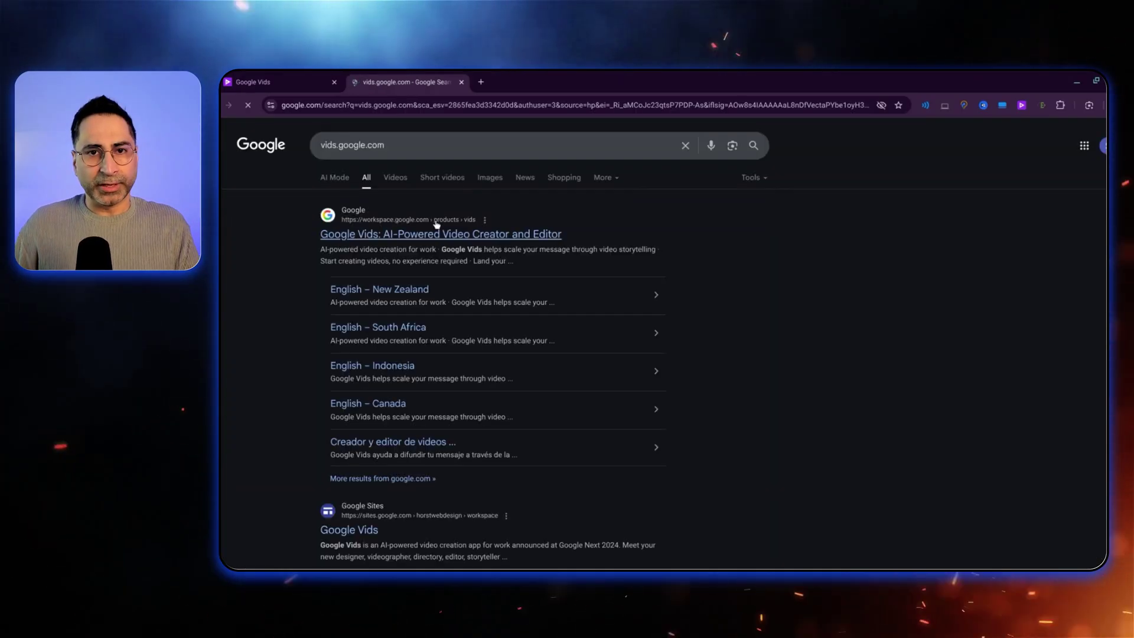
click(440, 234)
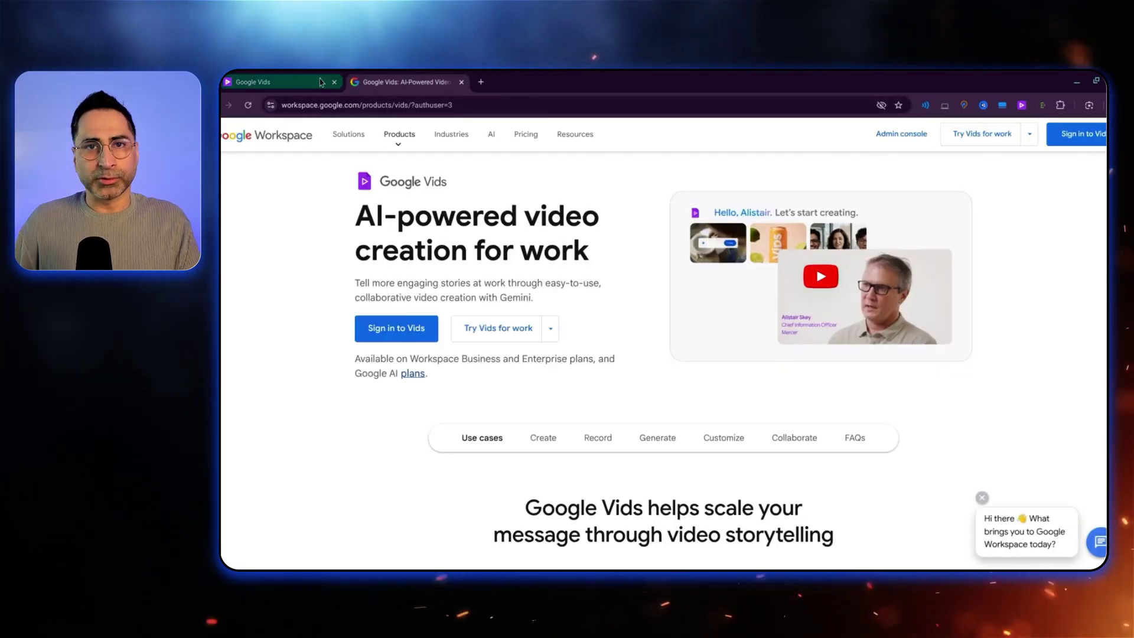
click(1078, 134)
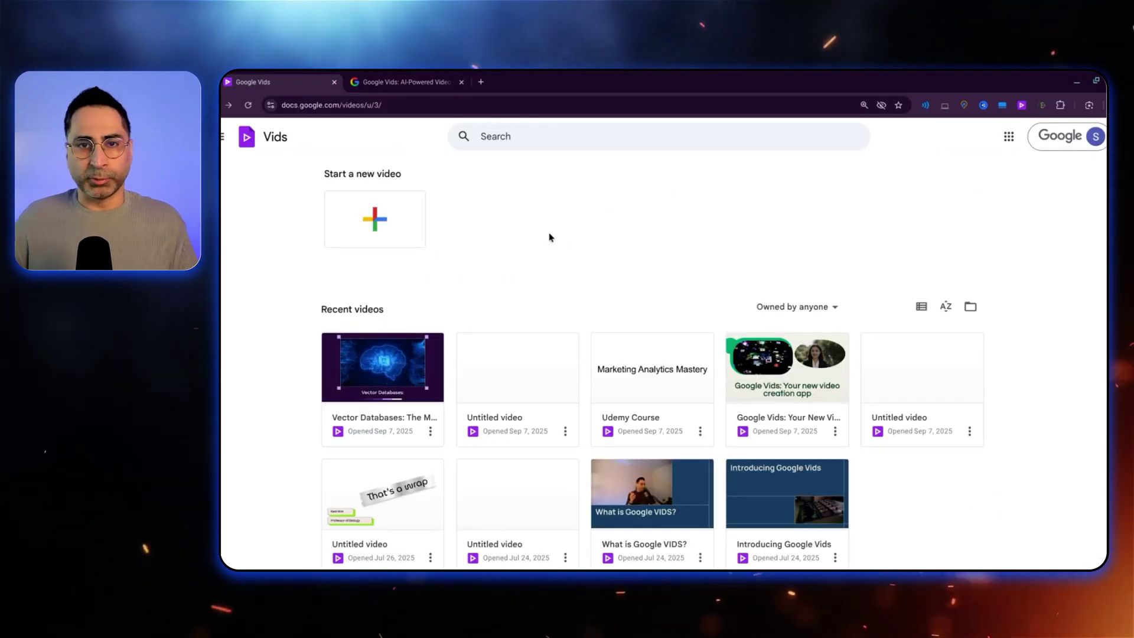
click(386, 227)
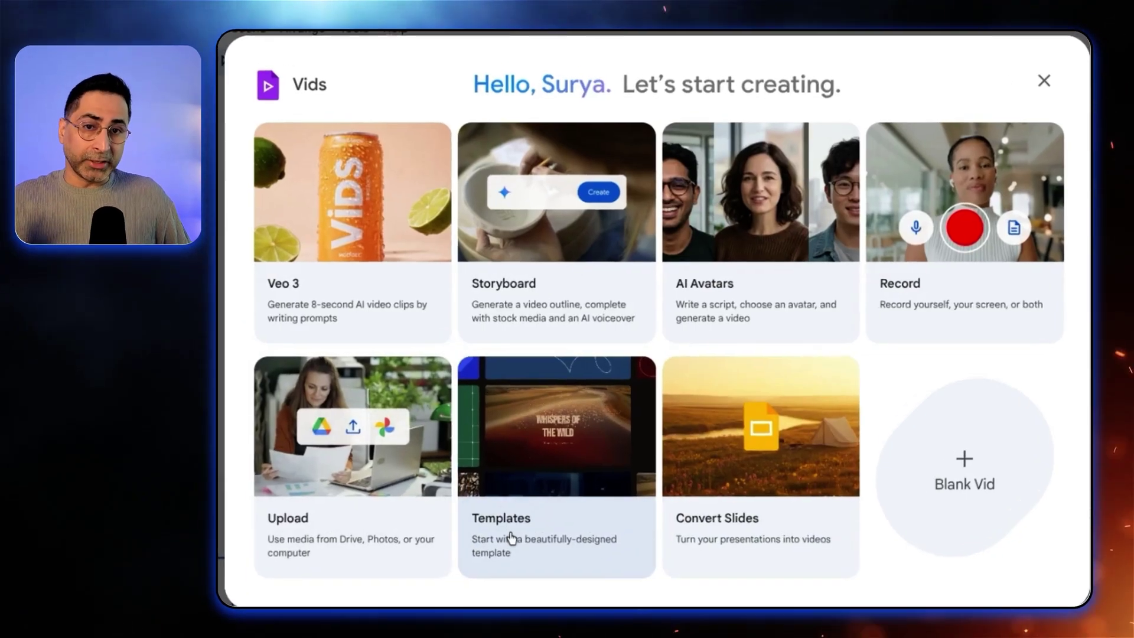
- Browse the ready-made templates, preview the Podcast teaser template's scenes and return to the creation options
click(511, 538)
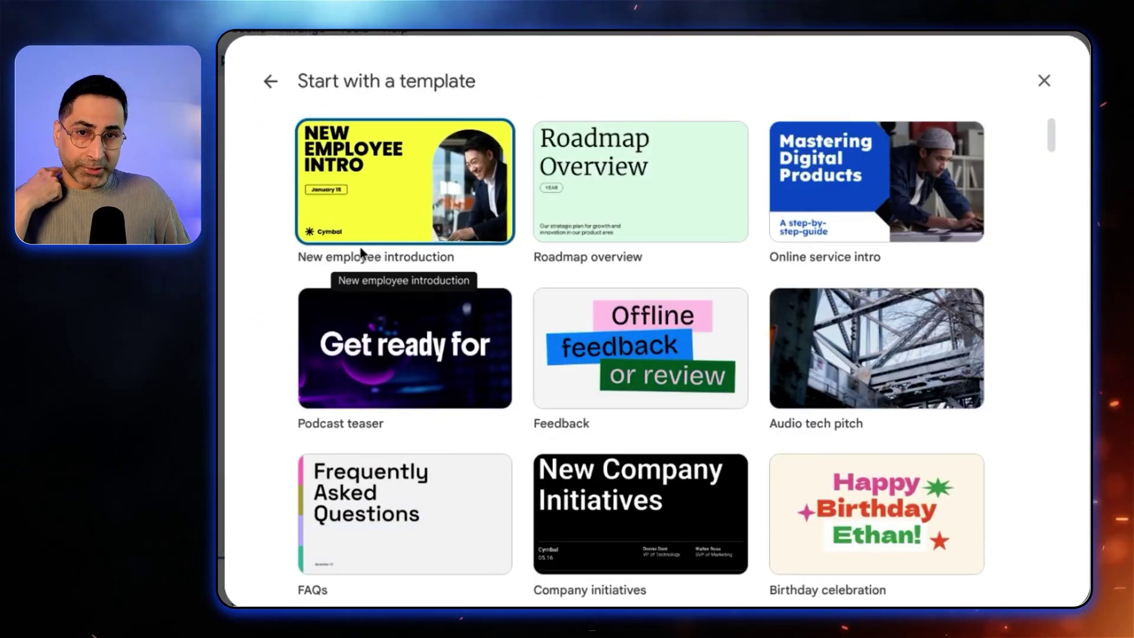
scroll(463, 286, down, 4)
scroll(463, 307, up, 4)
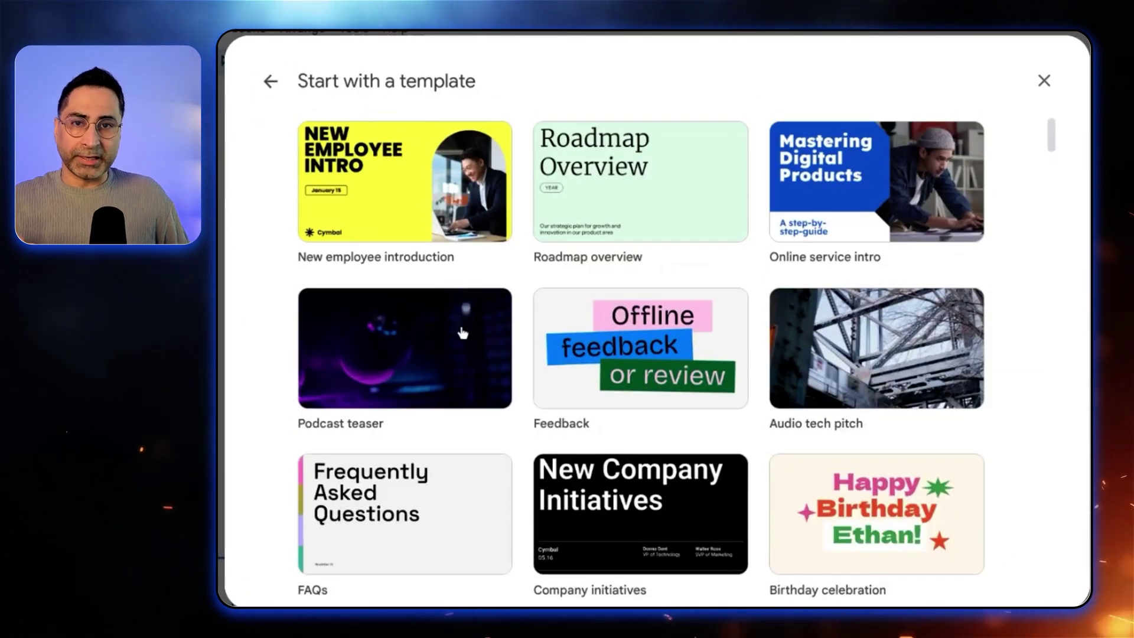
click(463, 332)
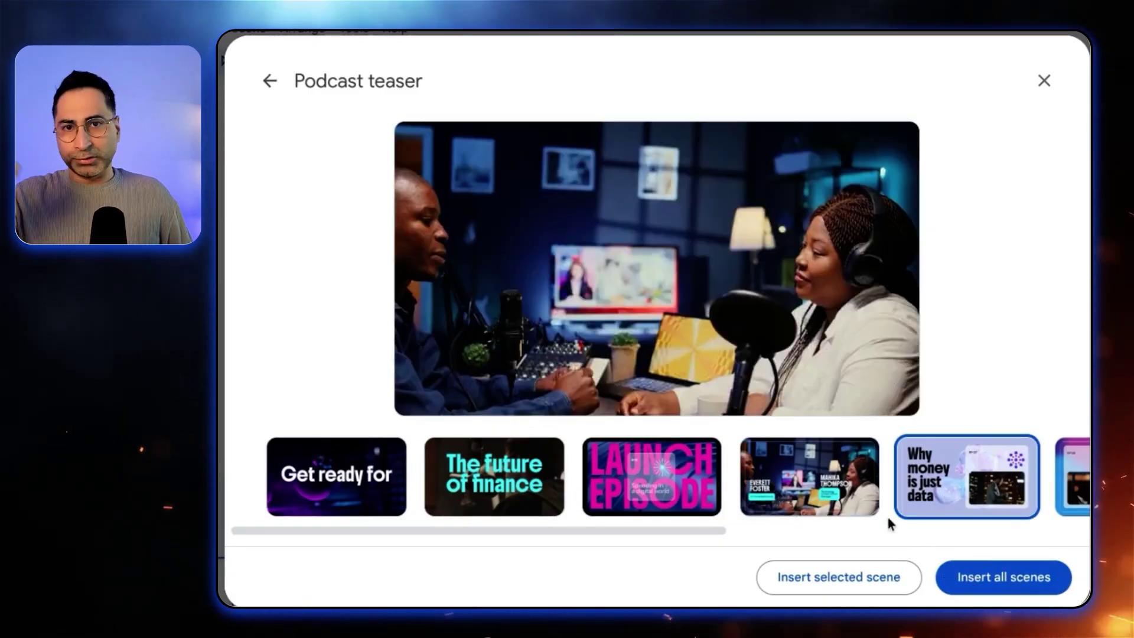
click(272, 83)
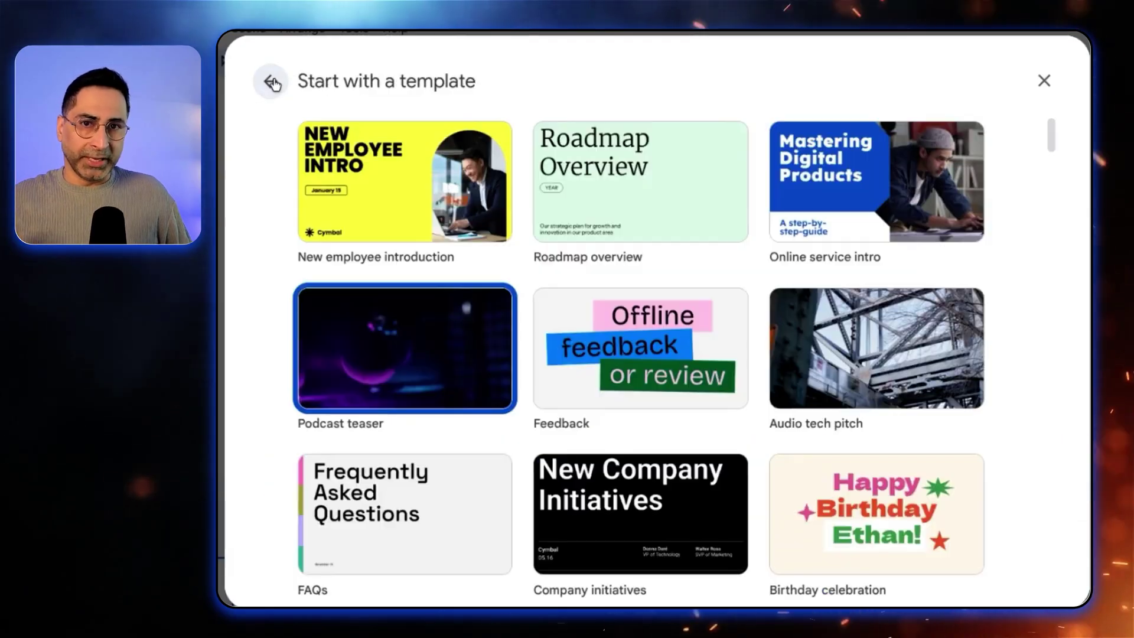
click(265, 78)
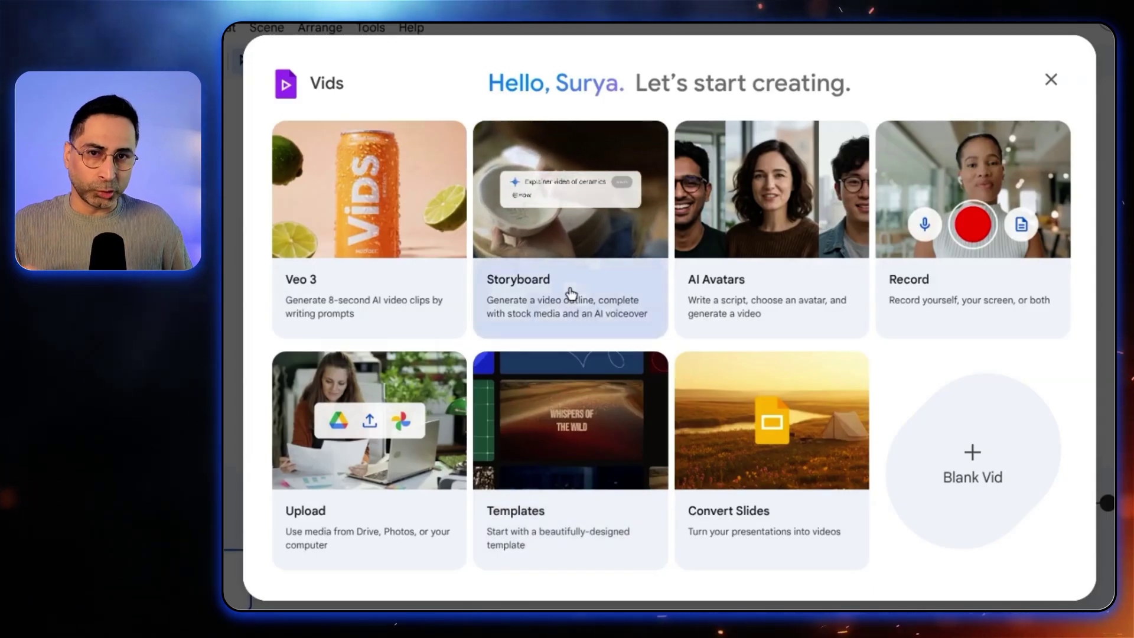
- Start a Storyboard and generate an outline from the prompt "Create a video on Google Vids"
click(571, 294)
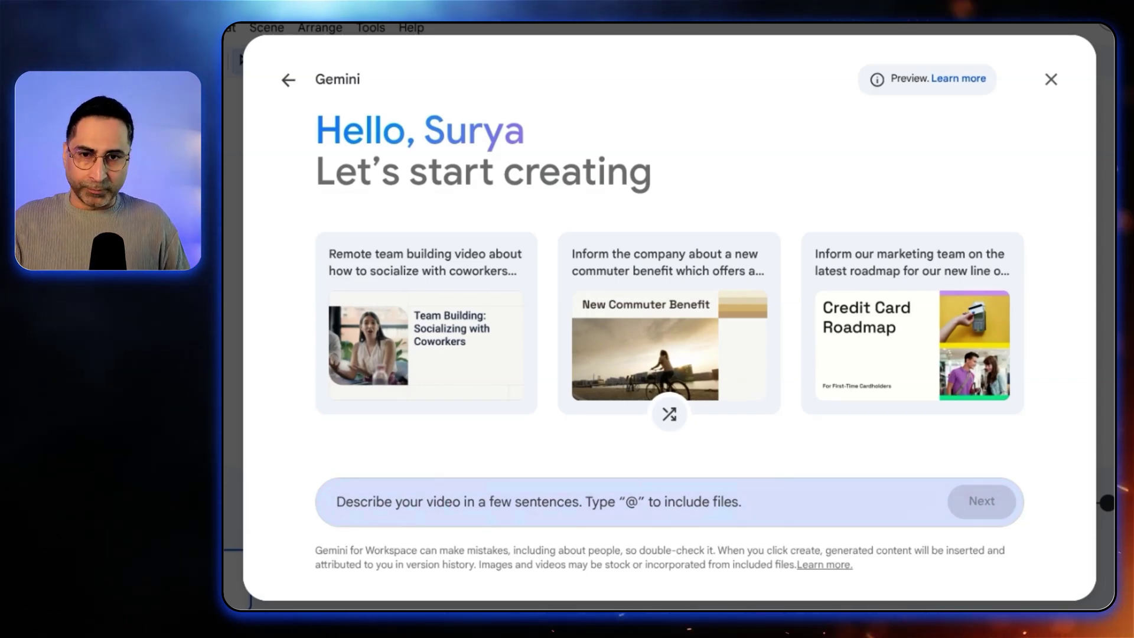
text(Create a video on Google Vids)
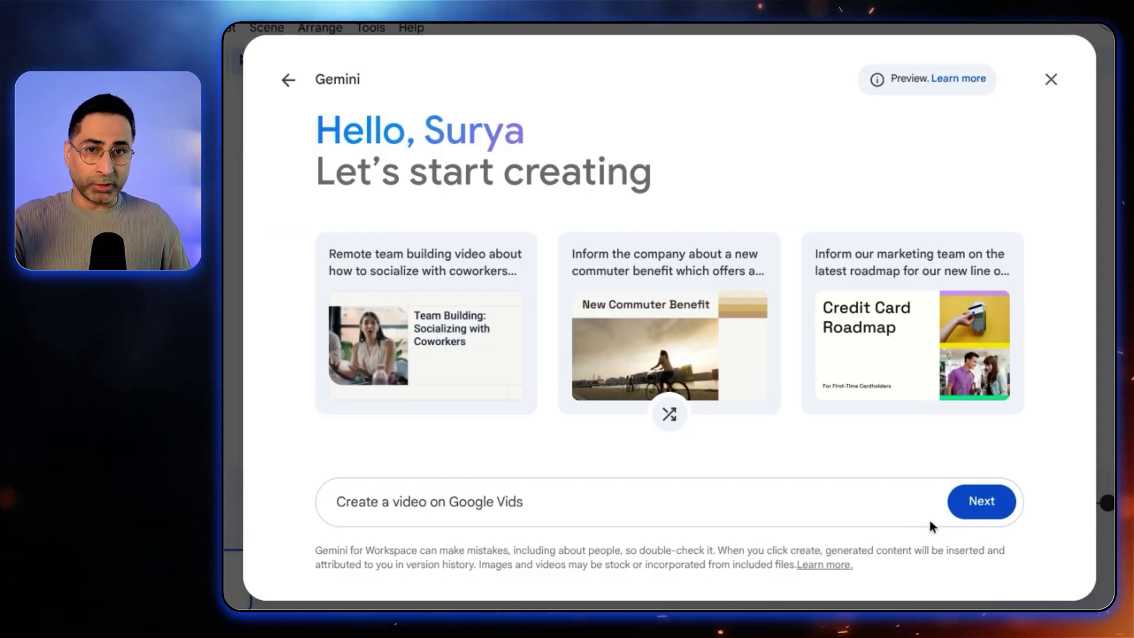
click(969, 511)
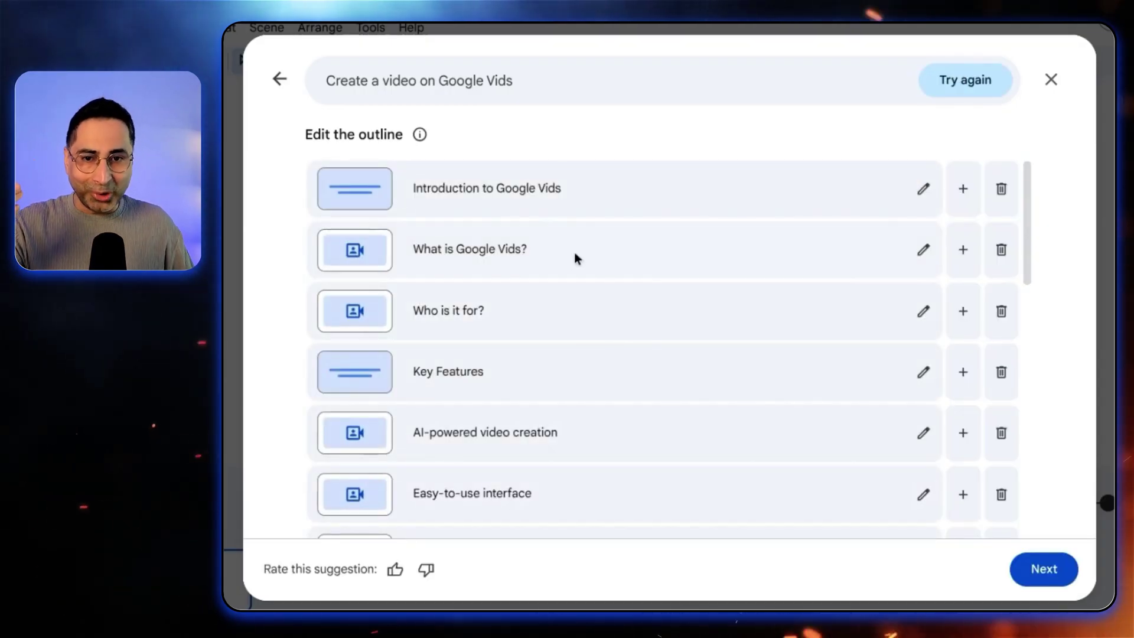
- Read through the scenes of the generated Google Vids outline, from the introduction to the benefits section
scroll(489, 281, down, 5)
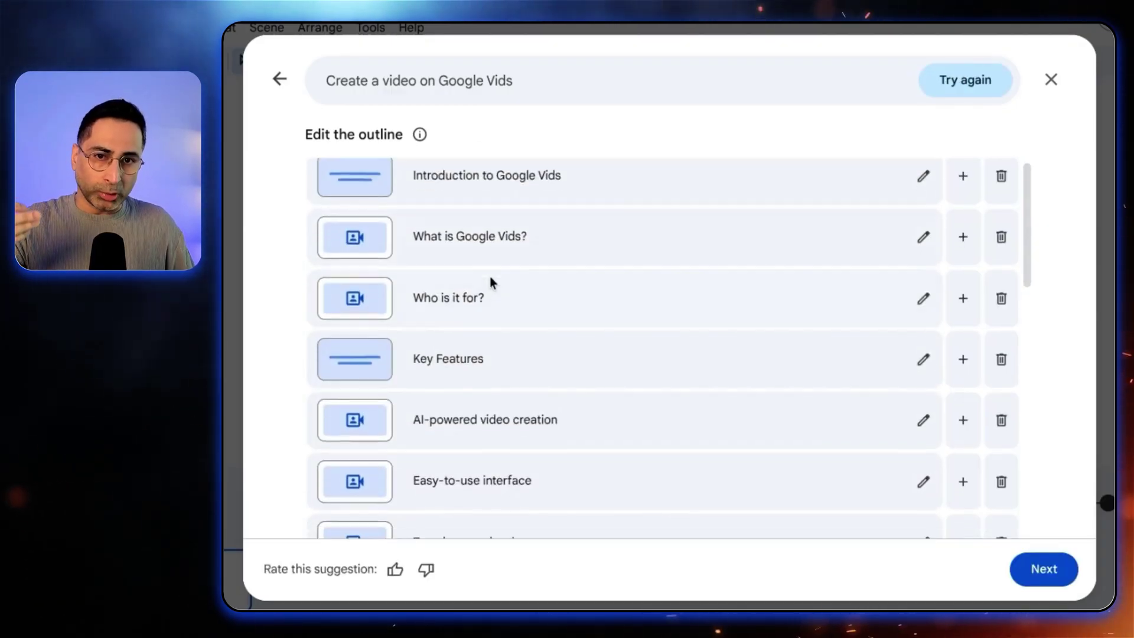
scroll(519, 331, up, 5)
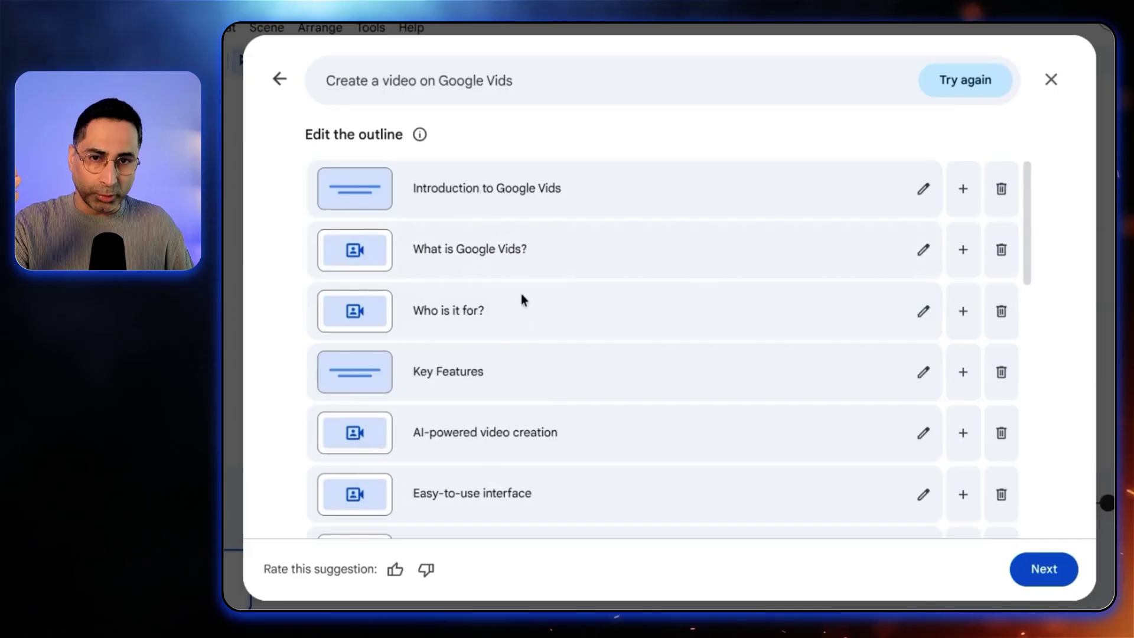
scroll(522, 299, down, 3)
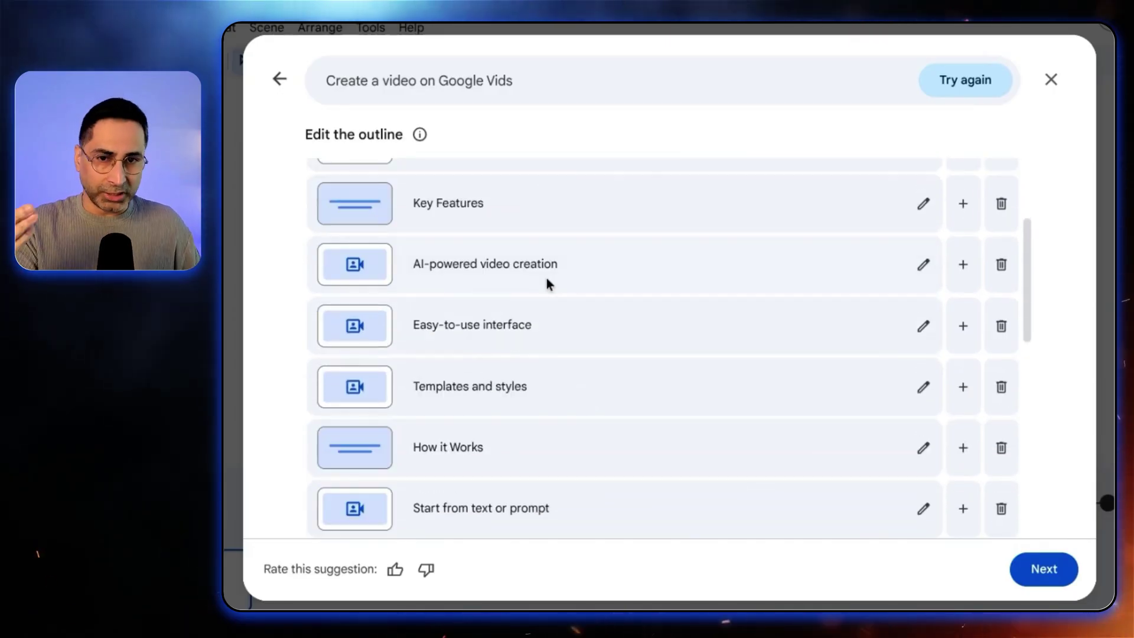
scroll(547, 280, down, 5)
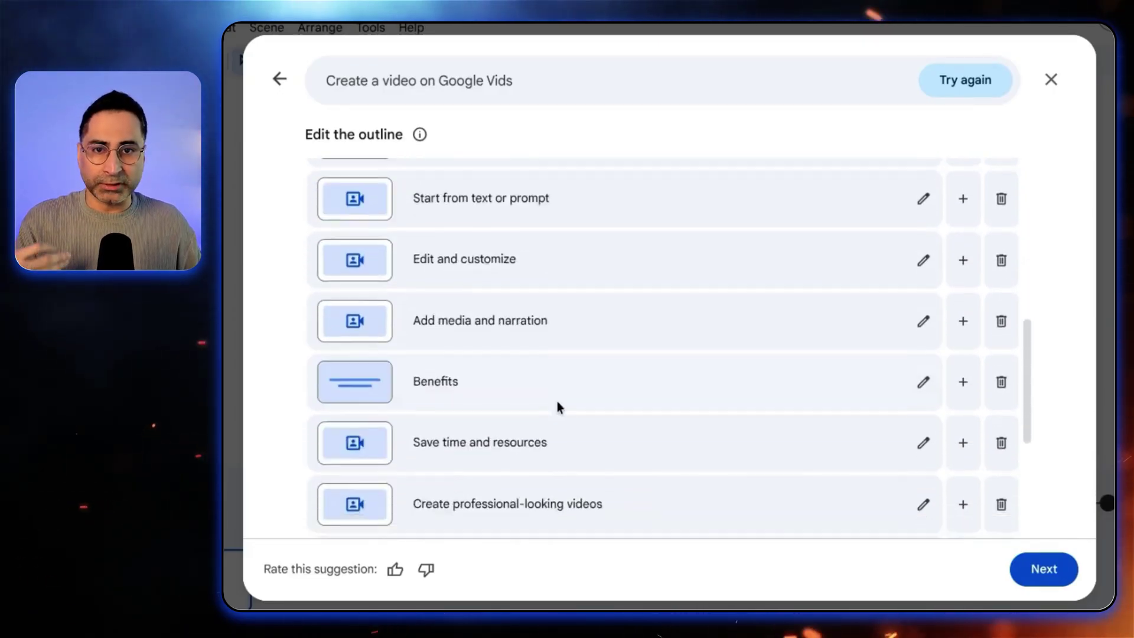
scroll(572, 463, down, 3)
scroll(571, 463, up, 3)
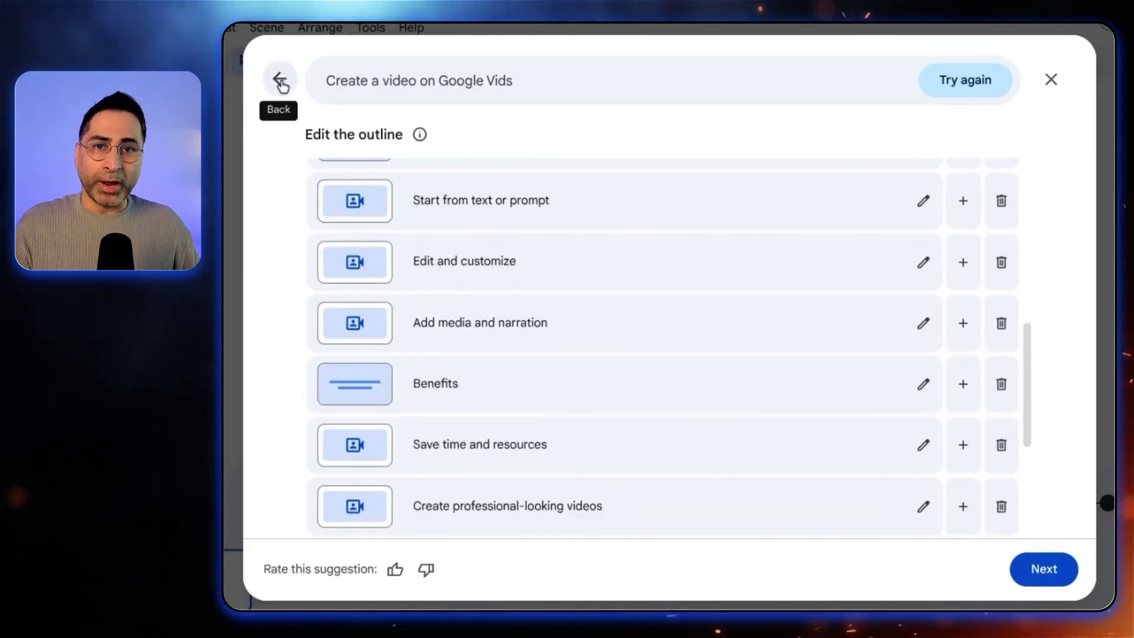
- Generate a new outline from "Create a video based on" with the document "Vector Databases: The Million-Dollar Secret Behind AI (Demystified"
click(282, 83)
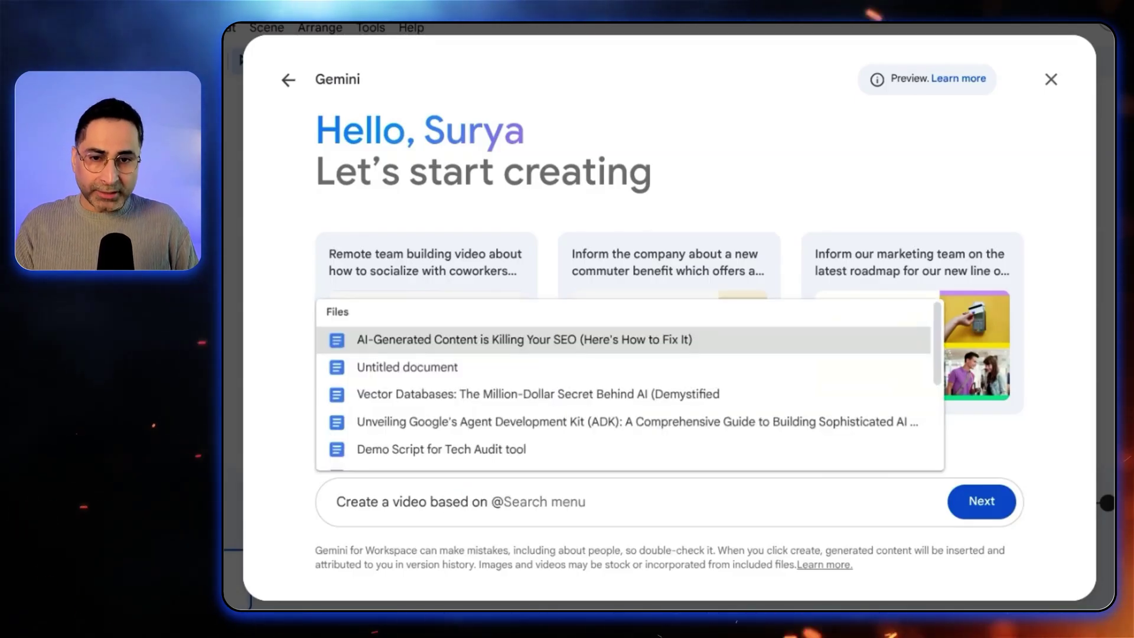
click(520, 394)
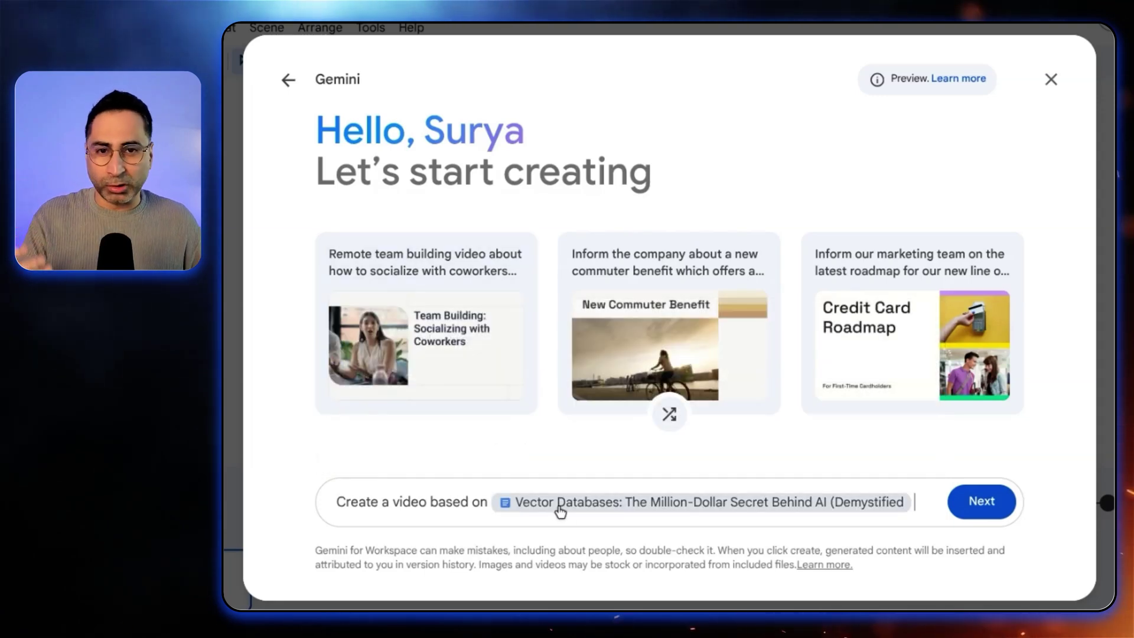
click(981, 503)
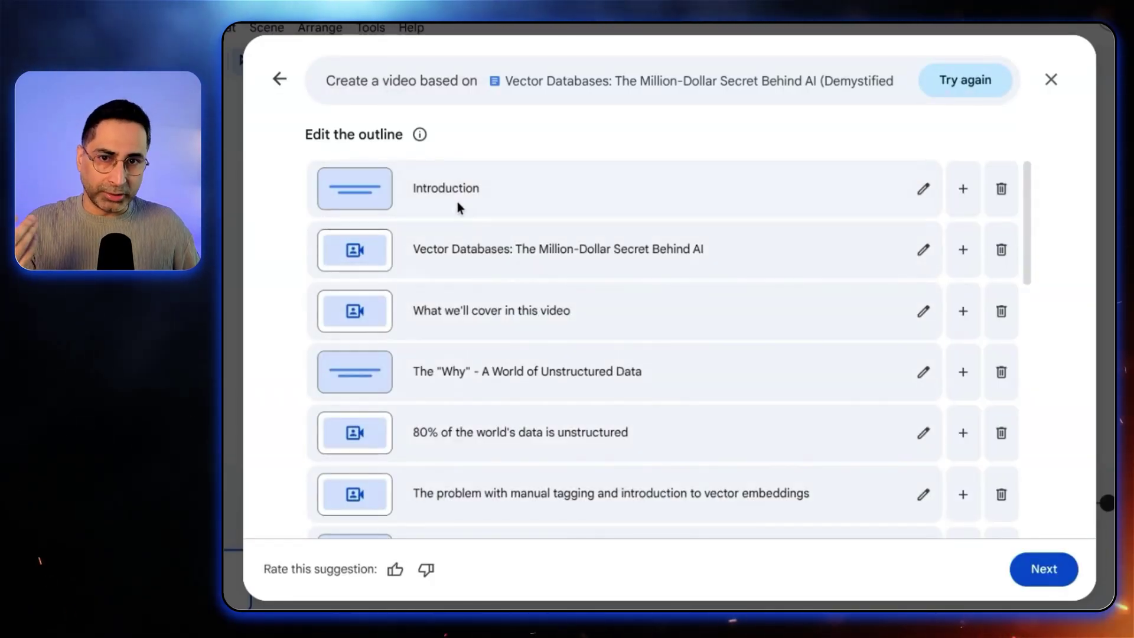
- Review the sections of the vector databases outline, from the introduction to the use cases
scroll(518, 311, down, 4)
scroll(505, 264, up, 4)
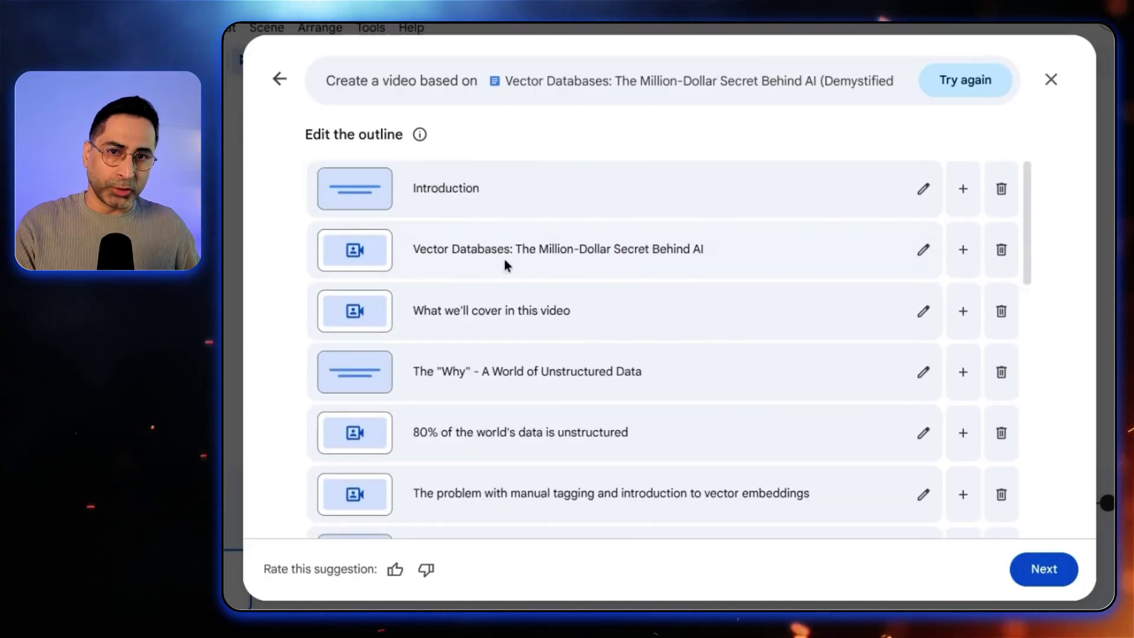
scroll(536, 268, down, 1)
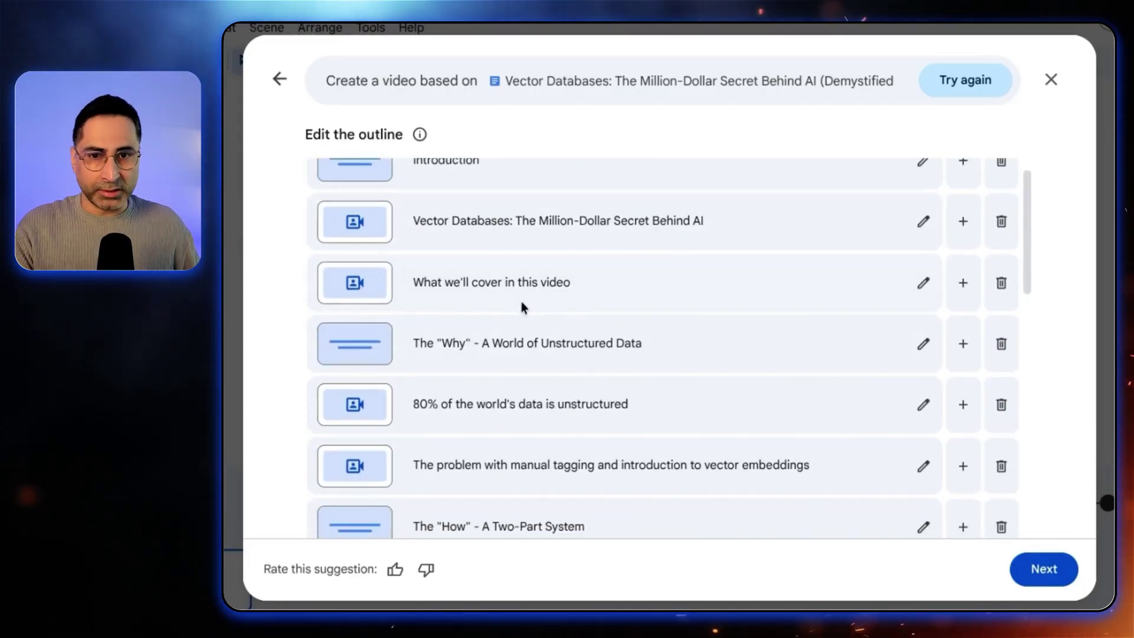
scroll(532, 307, down, 5)
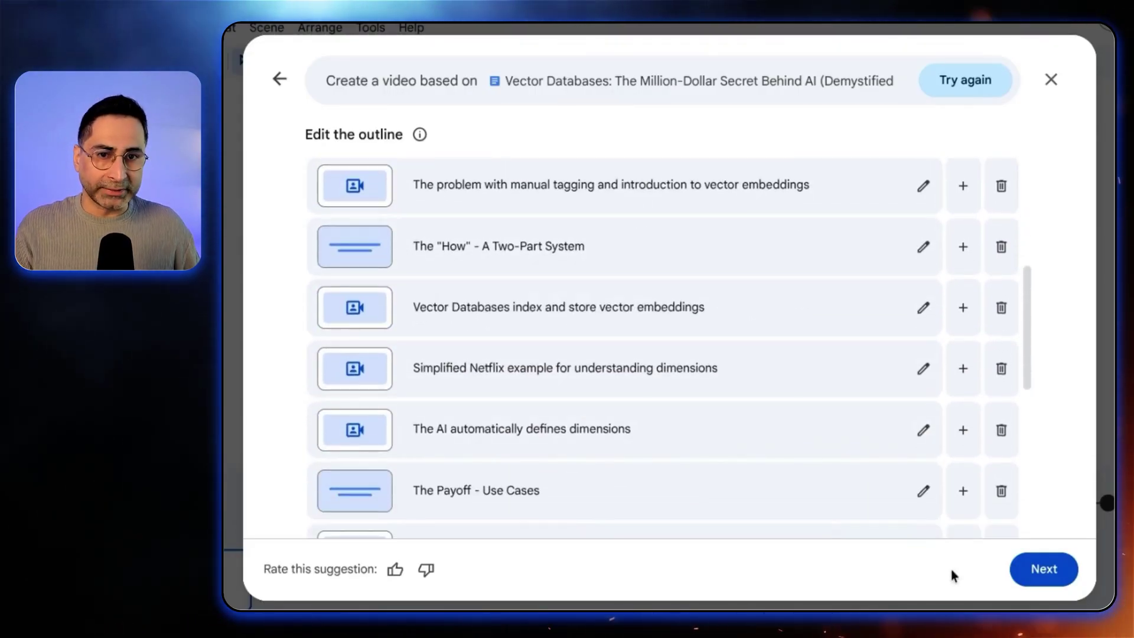
- Accept the outline, choose the off-white design with the green rounded image frame, preview its sample scenes and create the draft video
click(1053, 567)
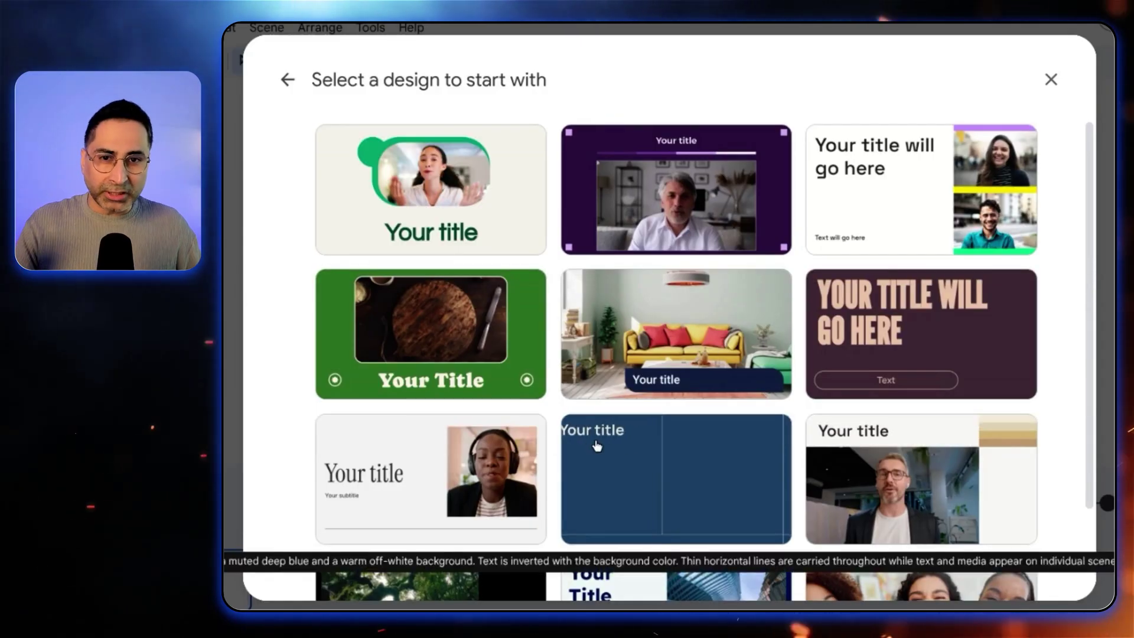
scroll(678, 461, down, 2)
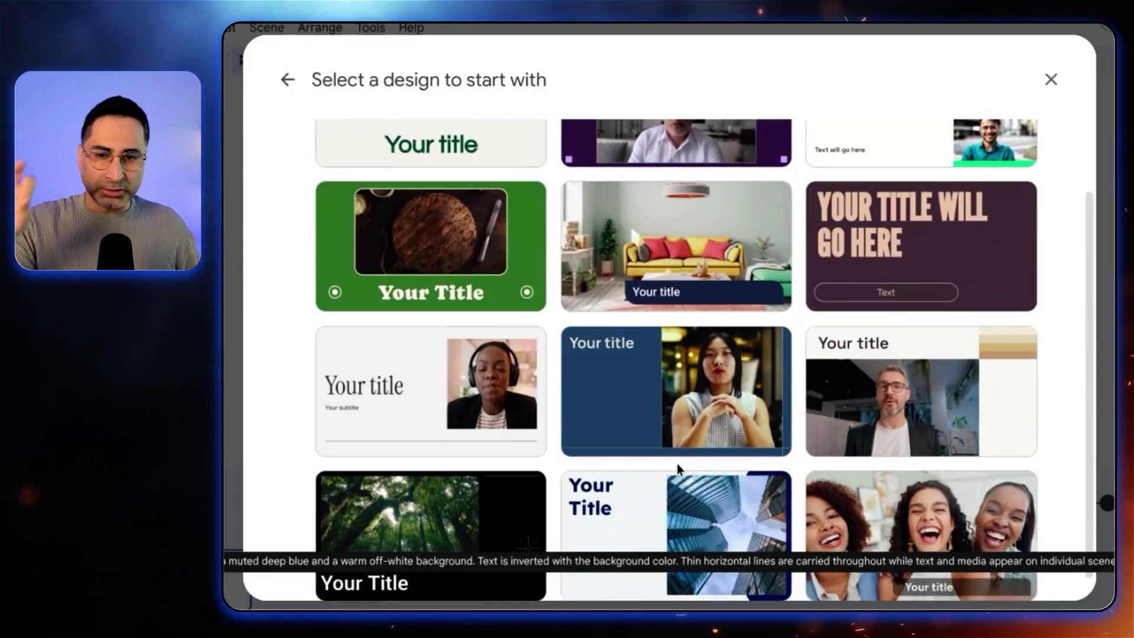
scroll(471, 483, up, 2)
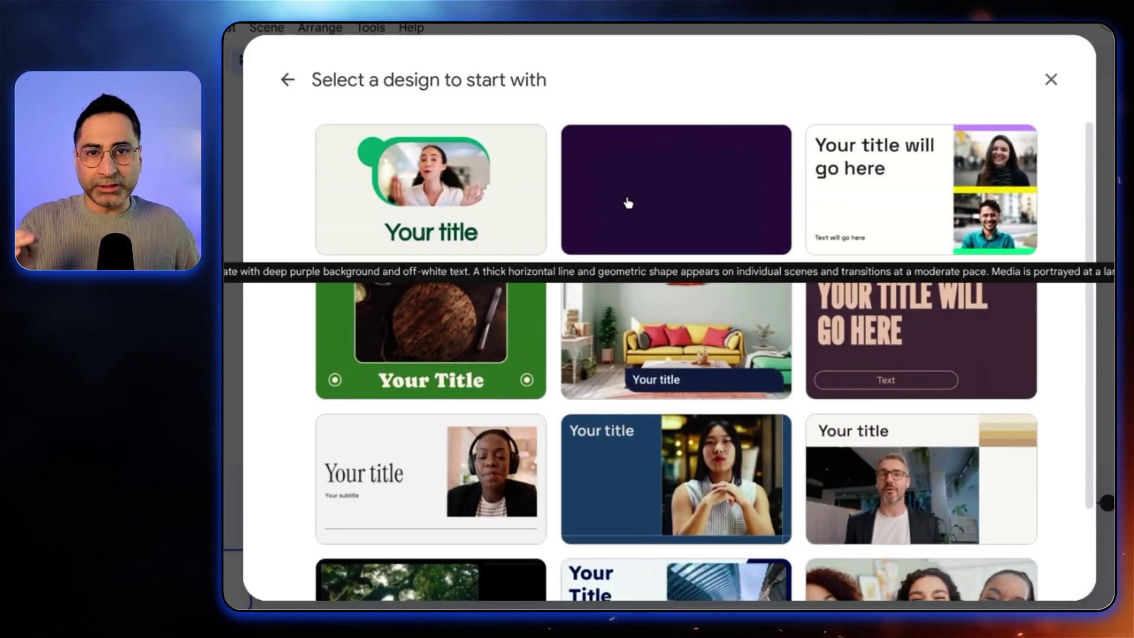
click(462, 201)
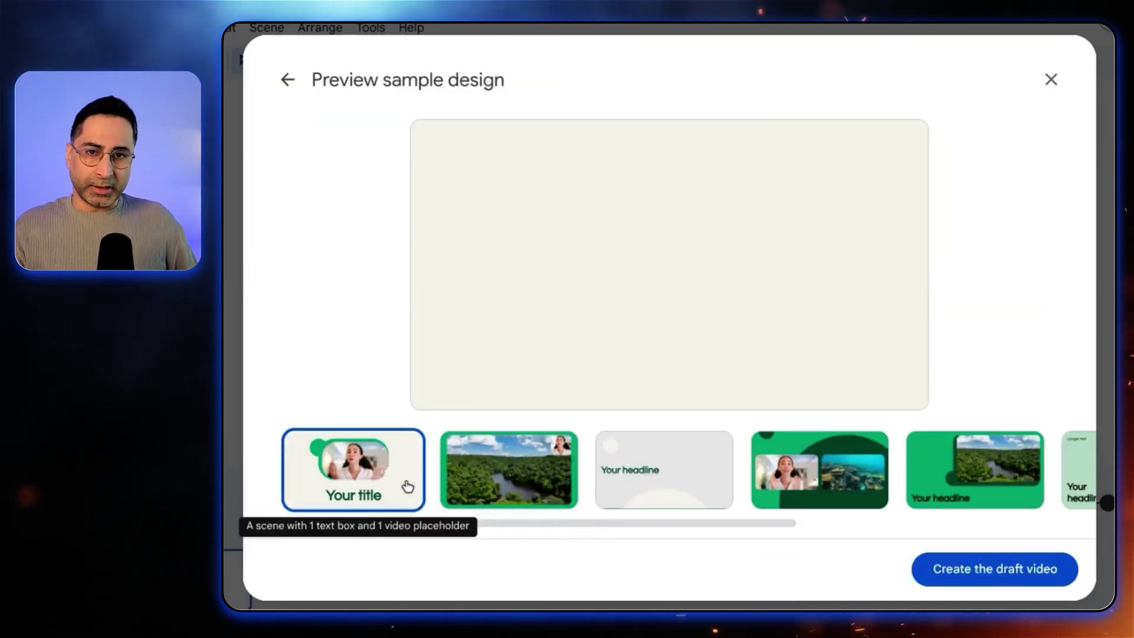
drag(583, 526, 885, 523)
click(1013, 582)
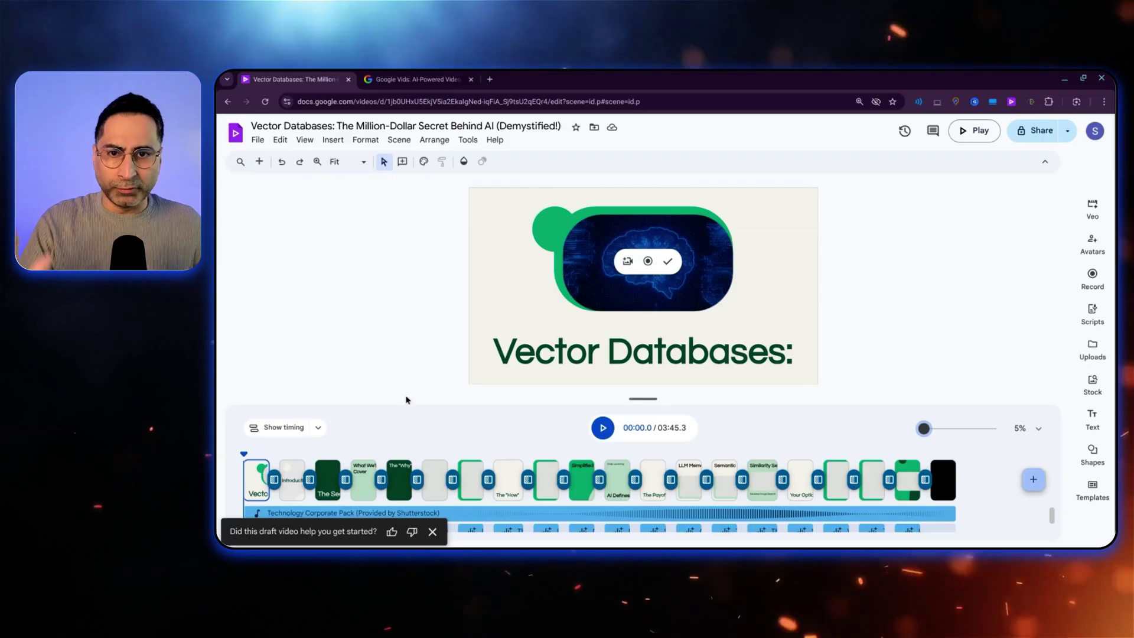
- Dismiss the draft feedback prompt and view the timing of the objects in the first scene
click(433, 532)
click(277, 427)
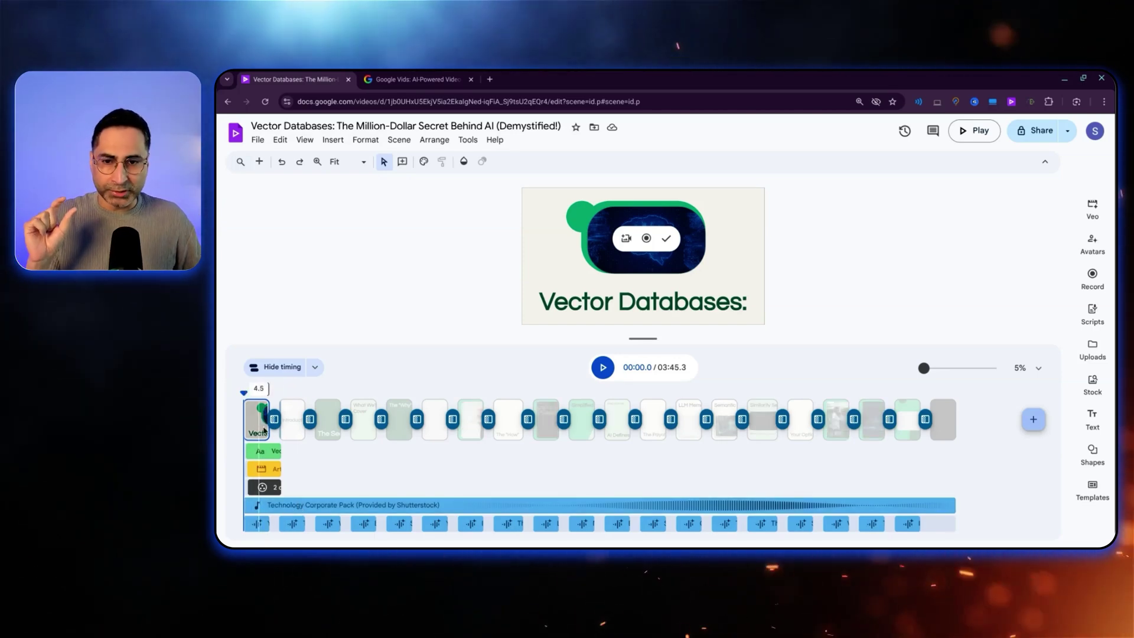
drag(561, 346, 561, 405)
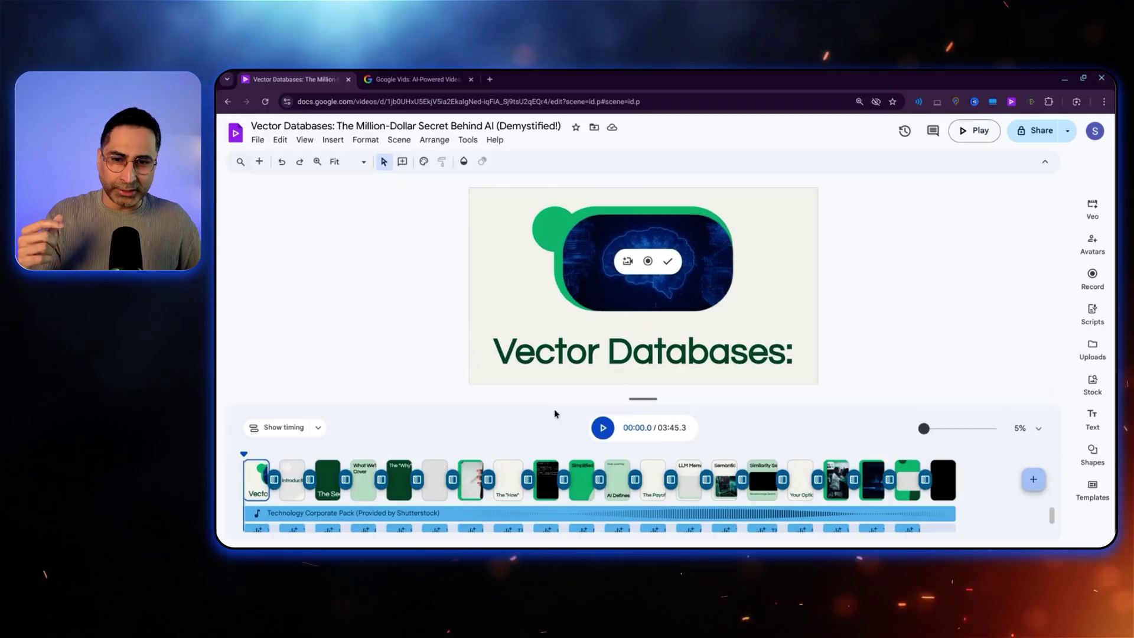
click(318, 427)
click(1105, 204)
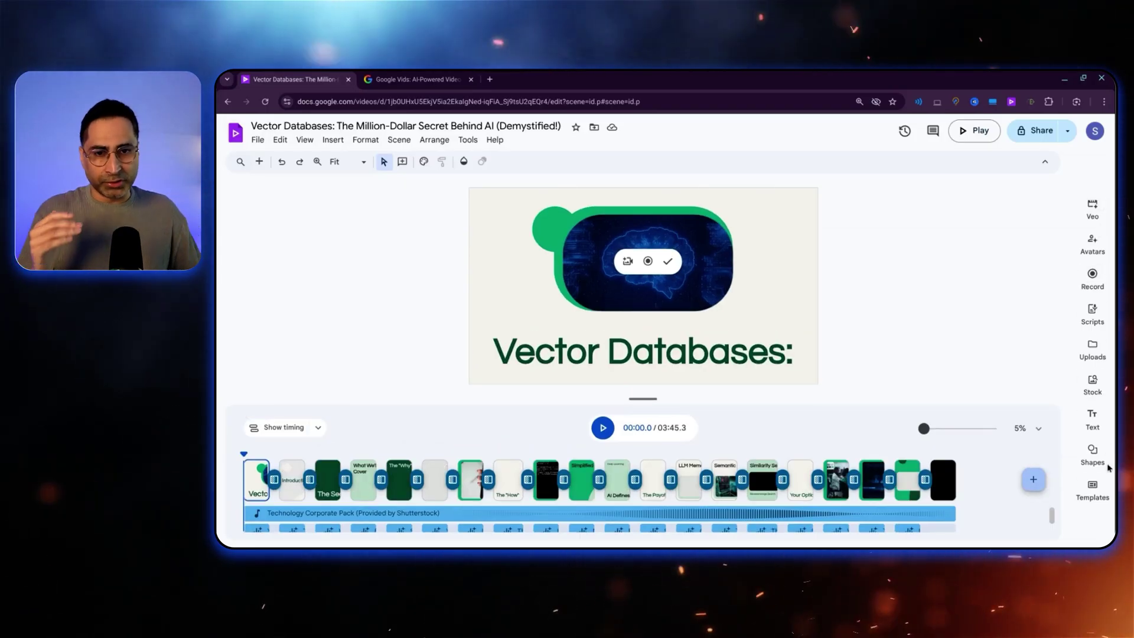
- Play the draft video through to the "The Secret Behind AI" scene, pause it and return the playhead to the start
click(603, 430)
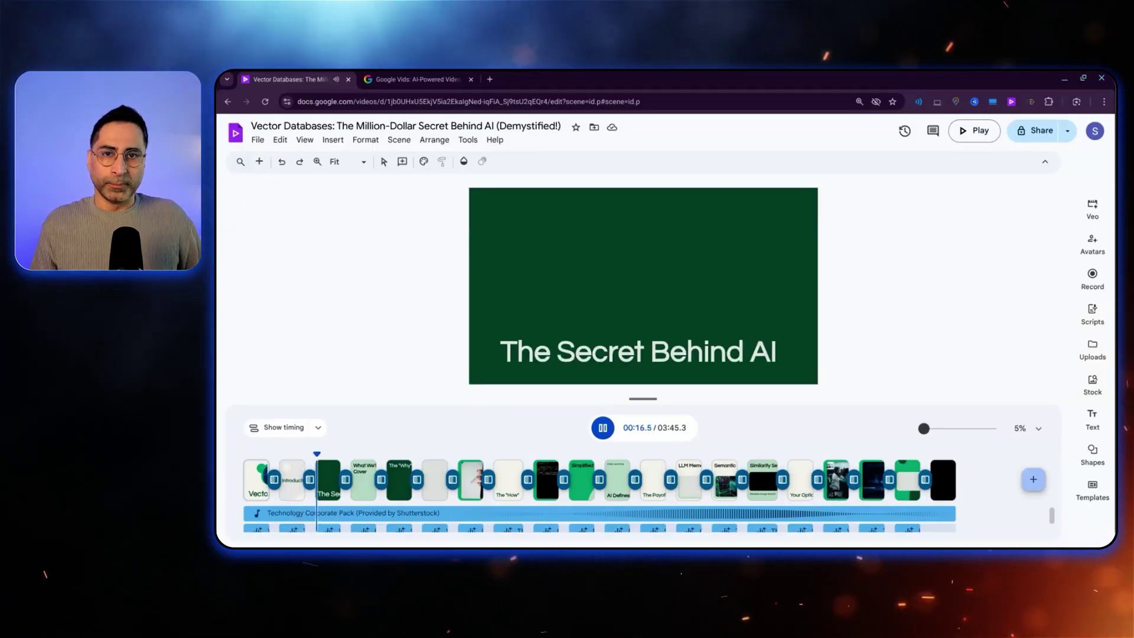
click(607, 436)
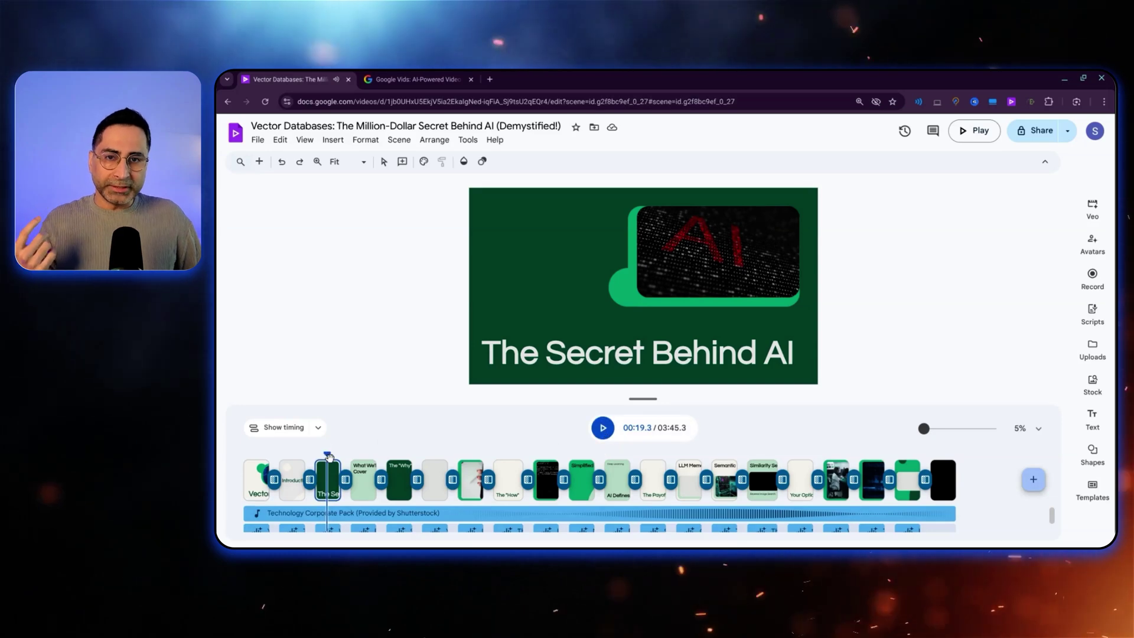
click(233, 464)
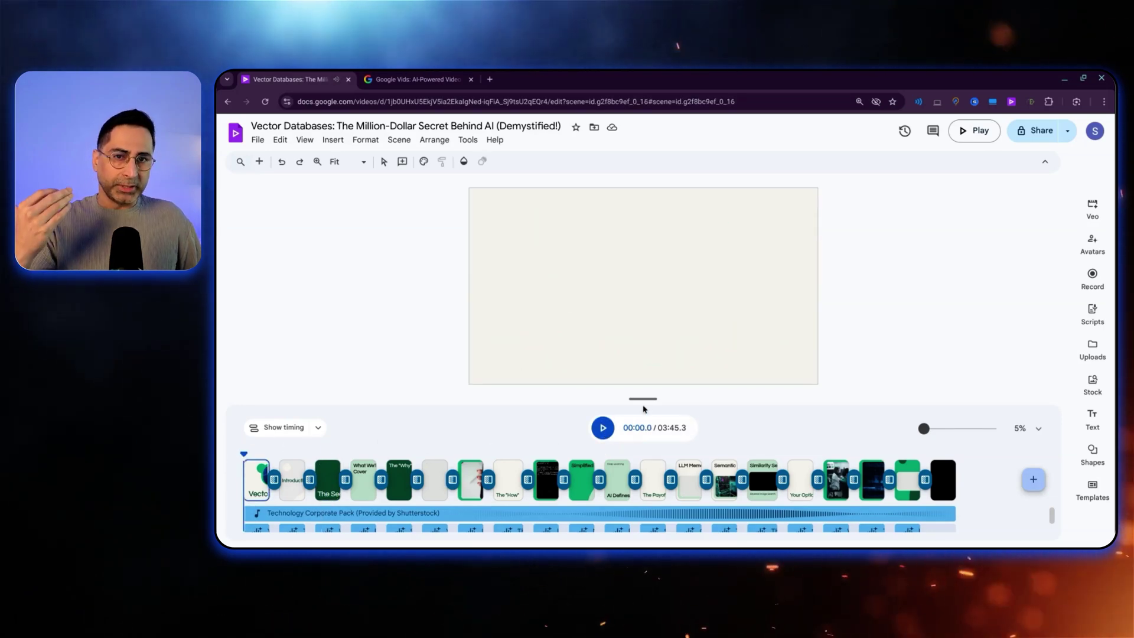
- Move the brain image together with its green frame toward the left side of the opening "Vector Databases:" scene
mouse_move(642, 399)
mouse_down()
mouse_move(643, 378)
mouse_move(642, 391)
mouse_up()
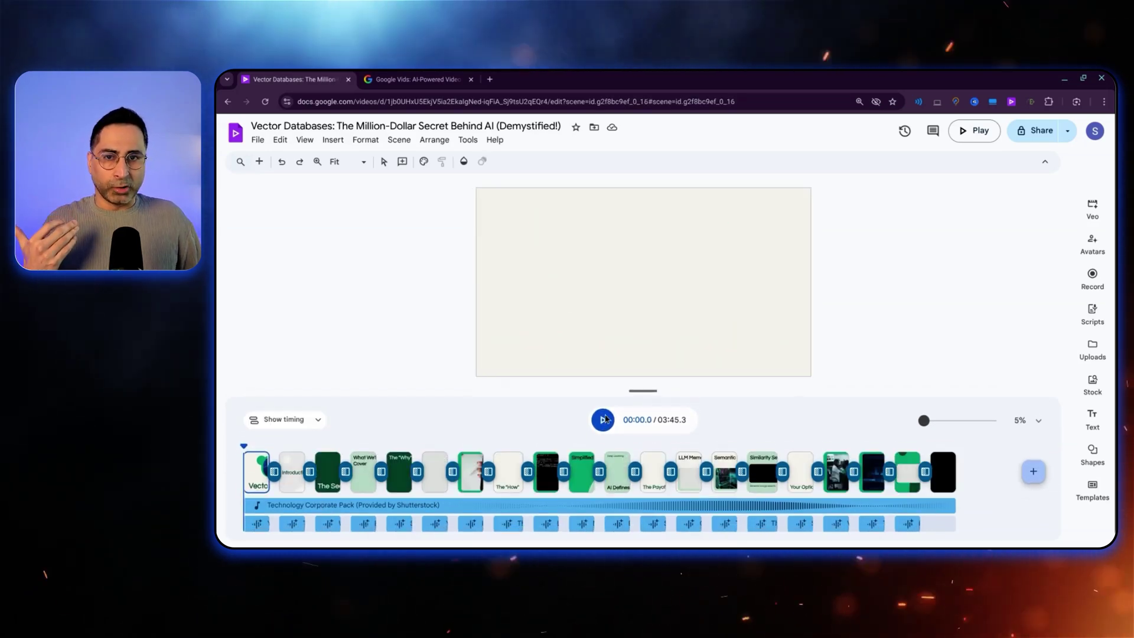
click(253, 478)
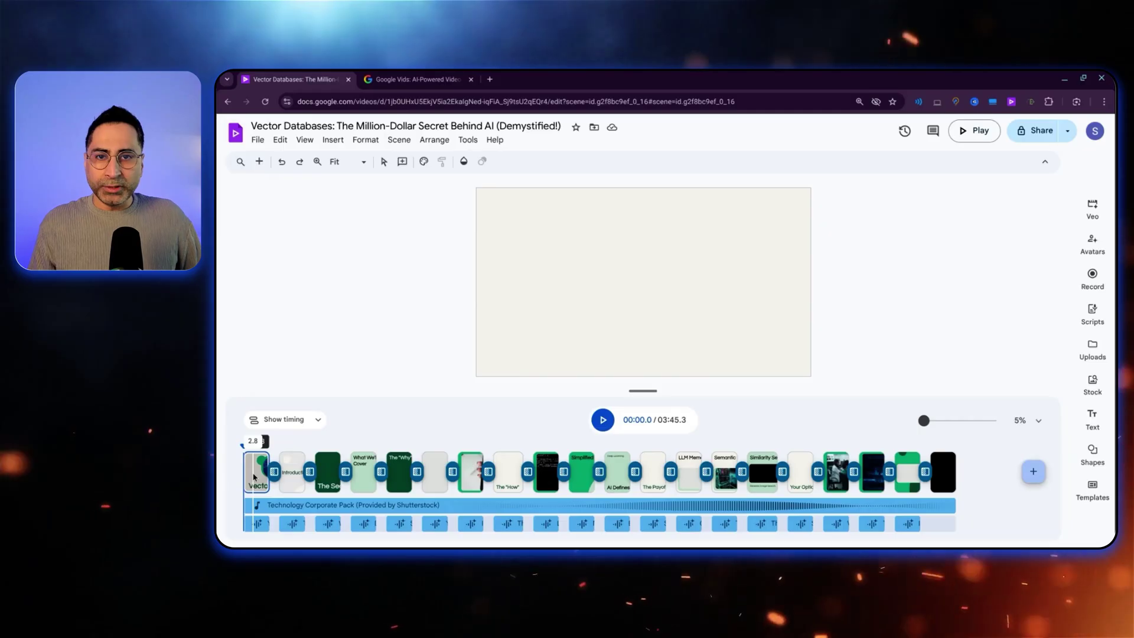
click(703, 272)
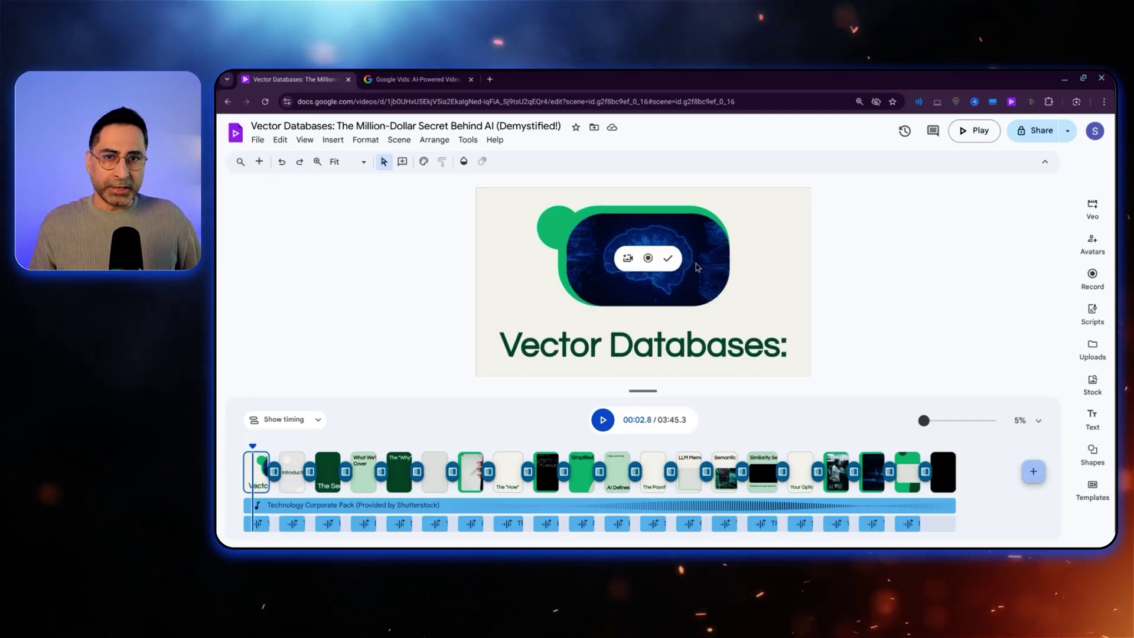
drag(528, 206, 559, 240)
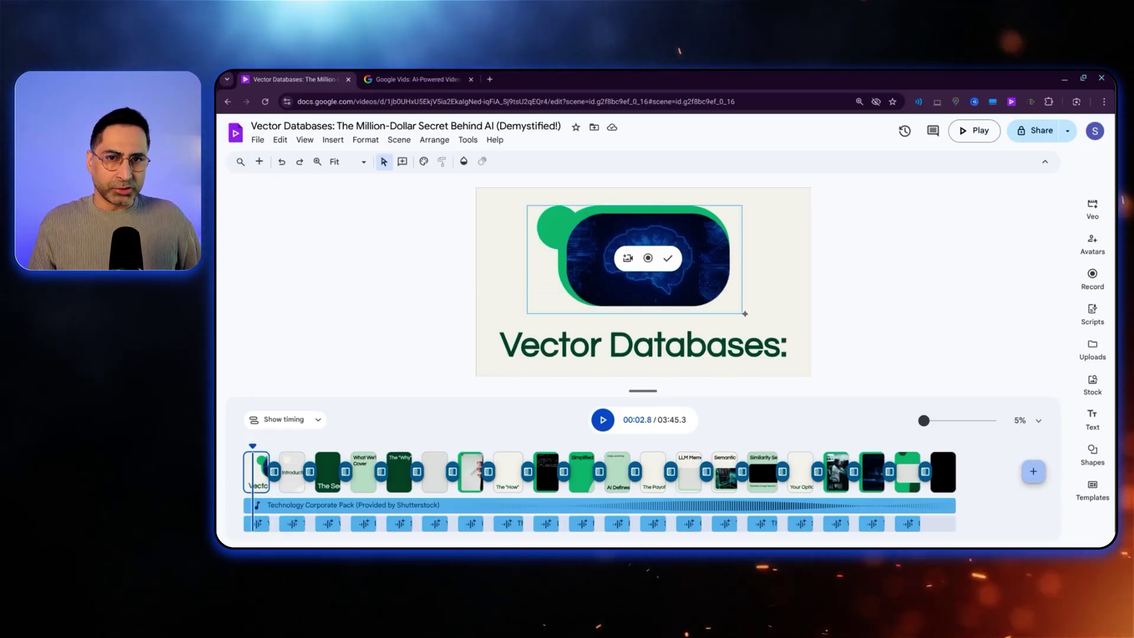
drag(752, 314, 753, 314)
click(702, 282)
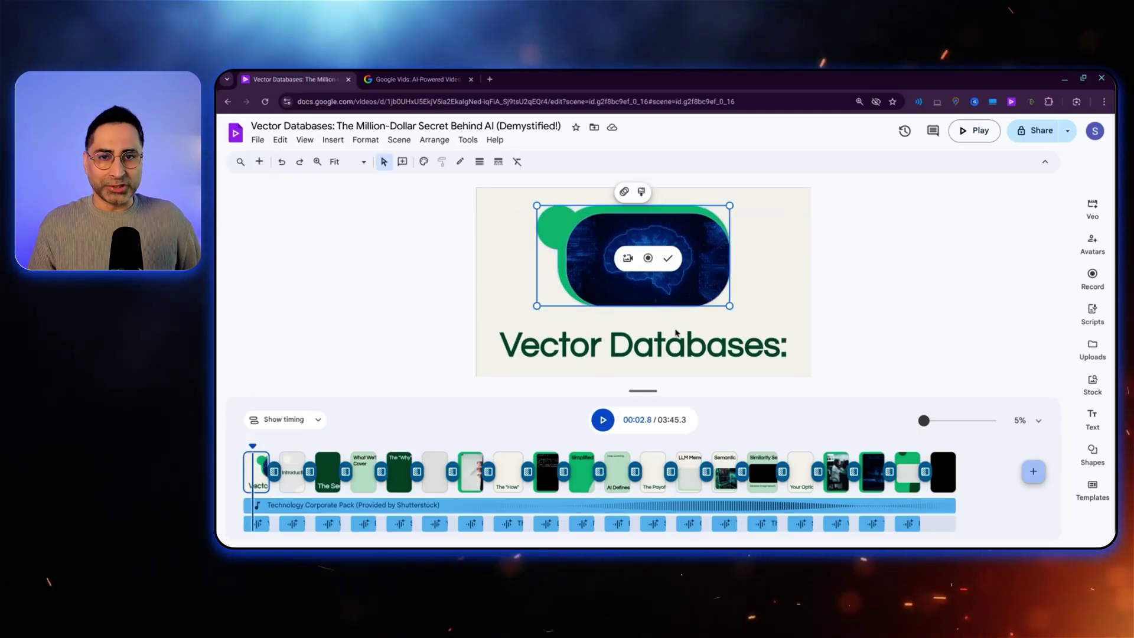
drag(702, 281, 655, 284)
click(734, 284)
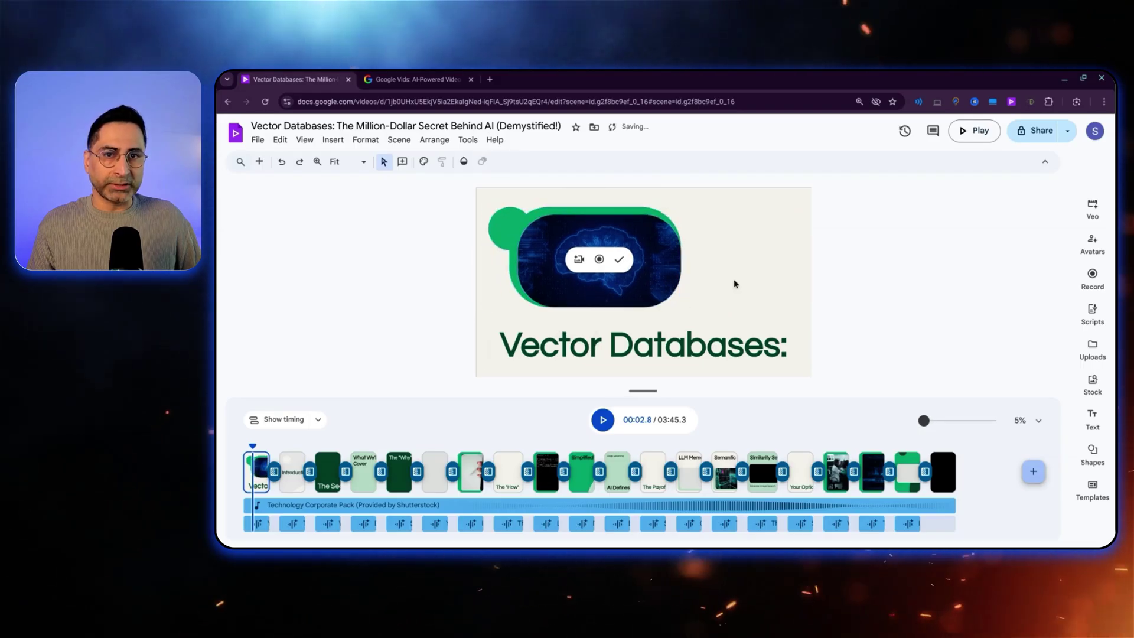
- Change the AI avatar for the current scene to Emilia
click(1092, 242)
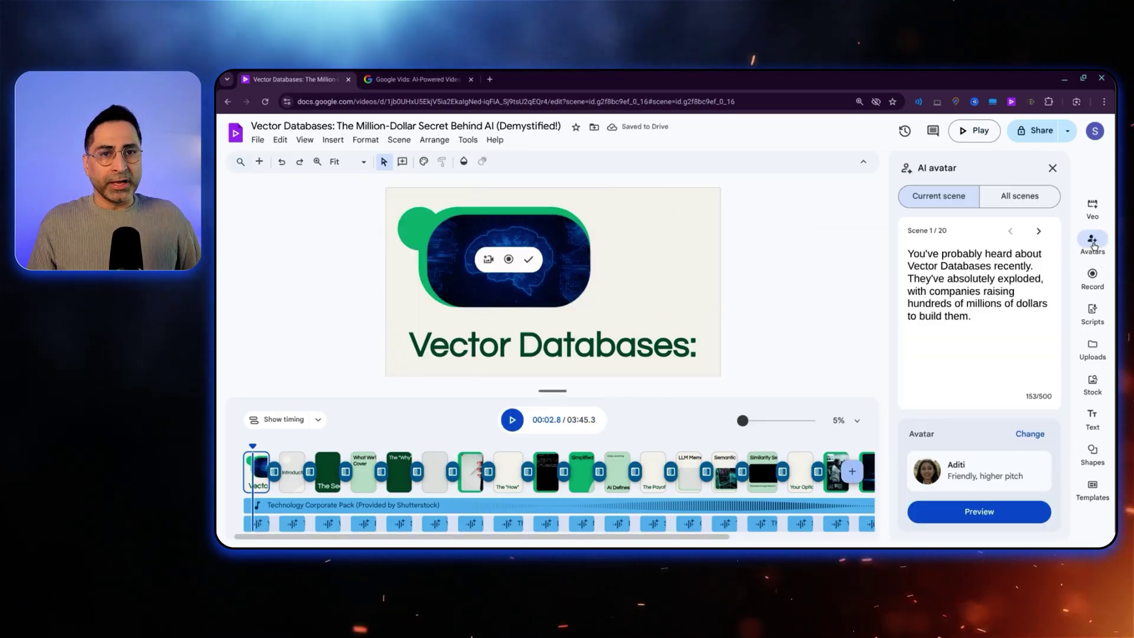
click(1035, 437)
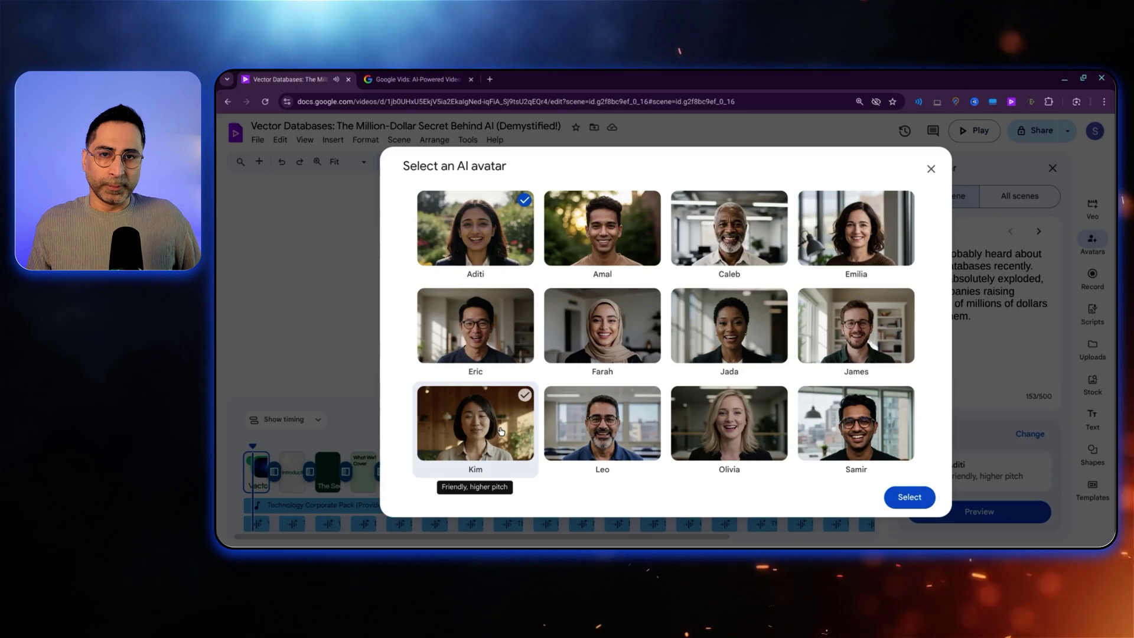
click(845, 240)
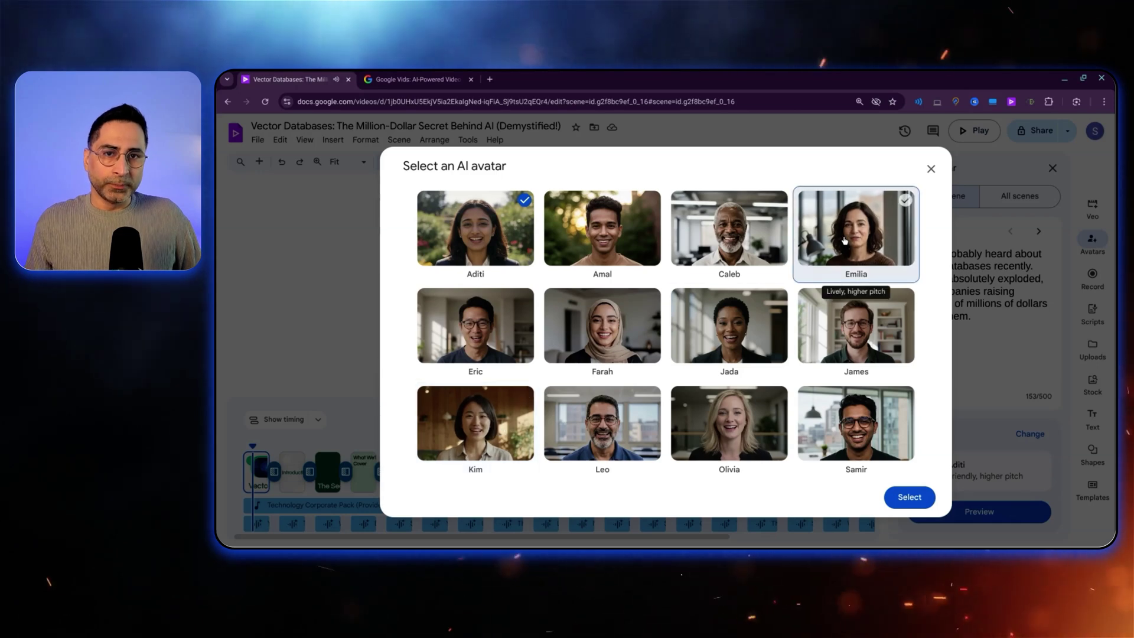
click(909, 497)
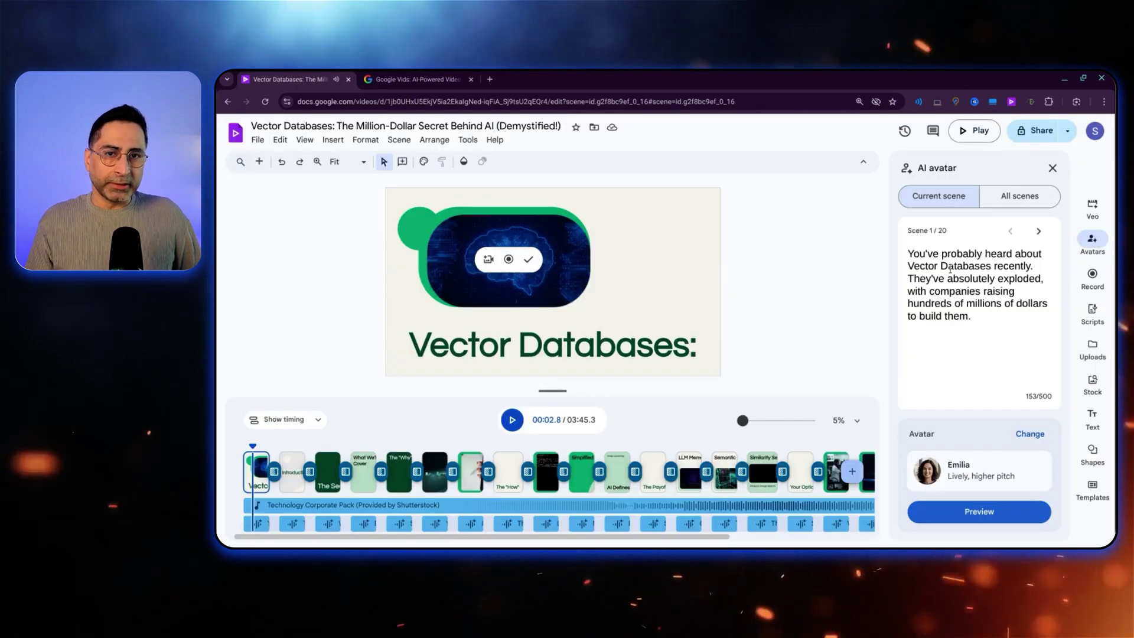
- Replace the avatar's scene 1 script with a welcome to this video on Vector Databases, the presenter's name and "i am going to take you through this."
triple_click(965, 257)
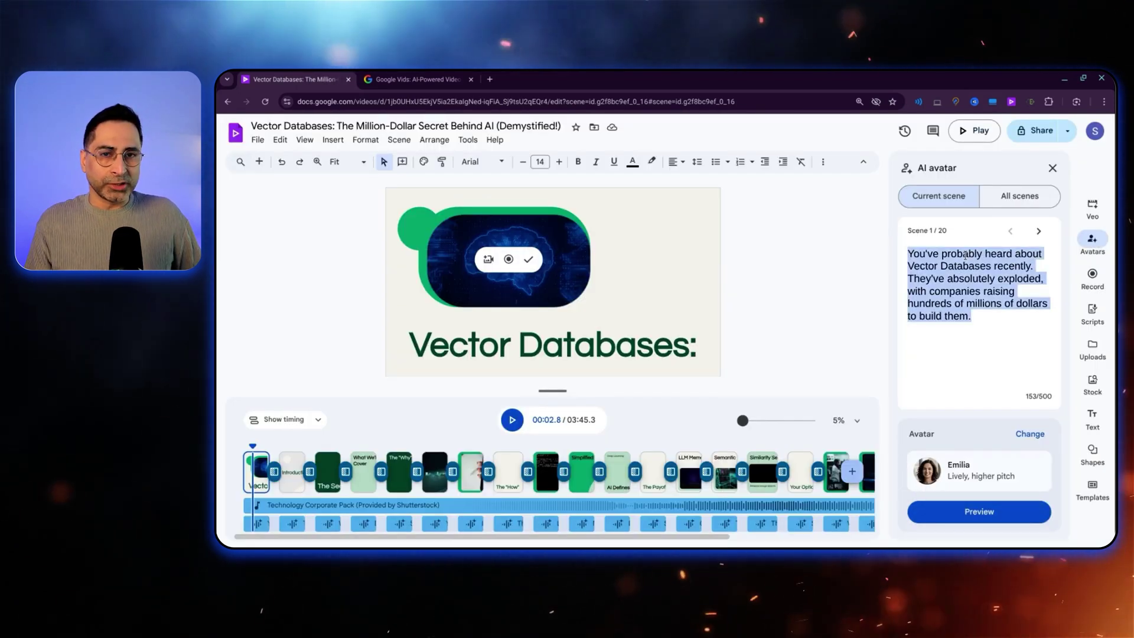
text(Hi! Welcome t)
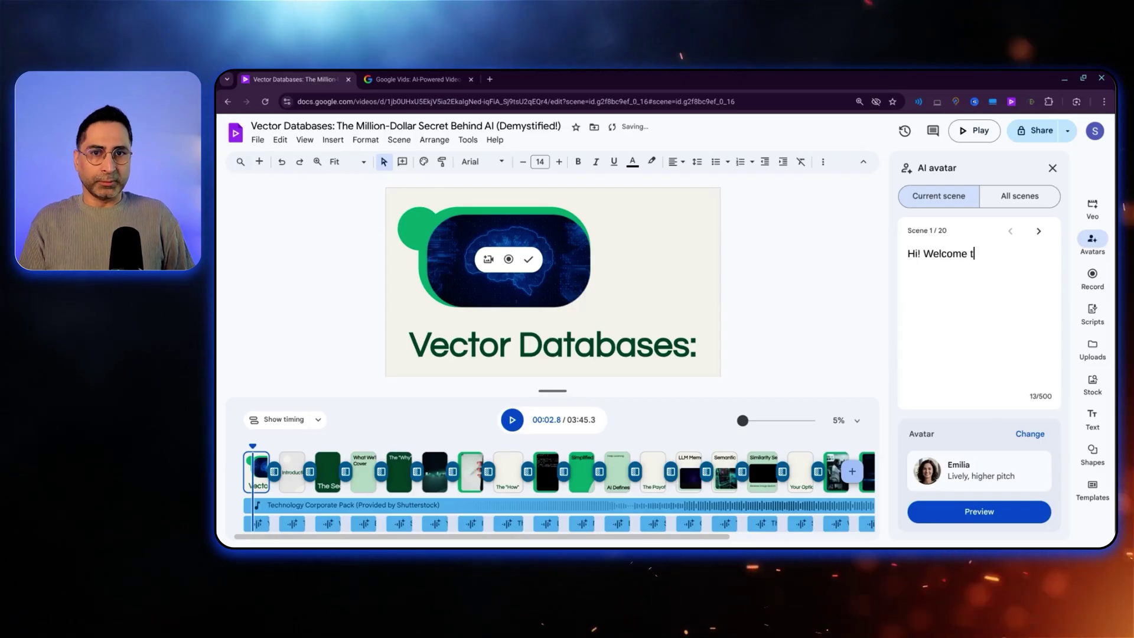
text(o this i)
text(ideo )
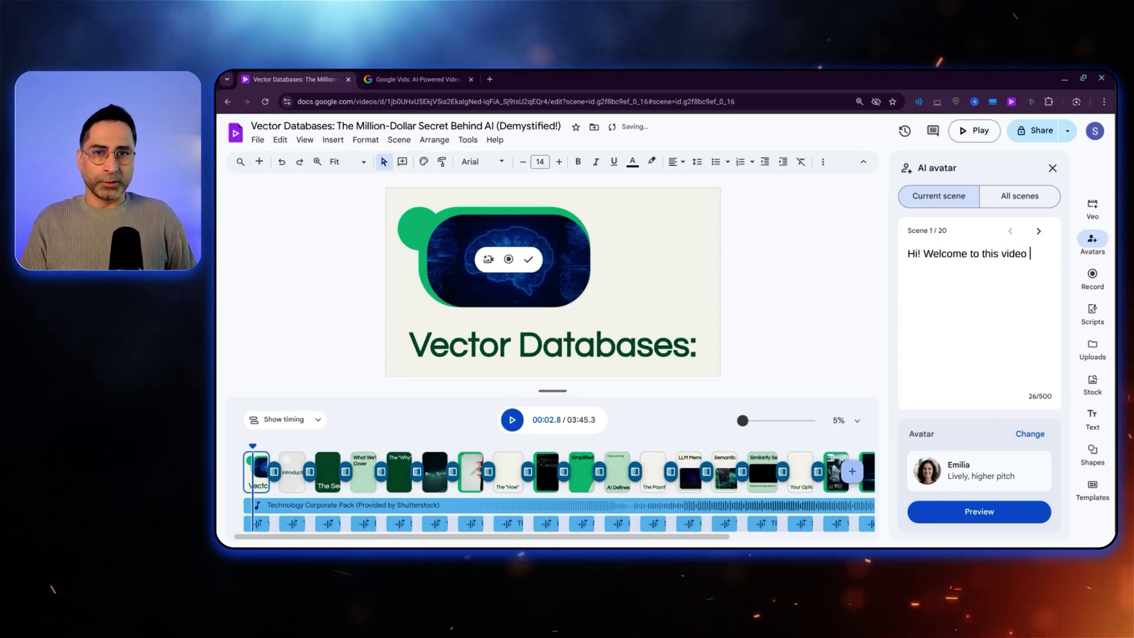
text(on Vector Data)
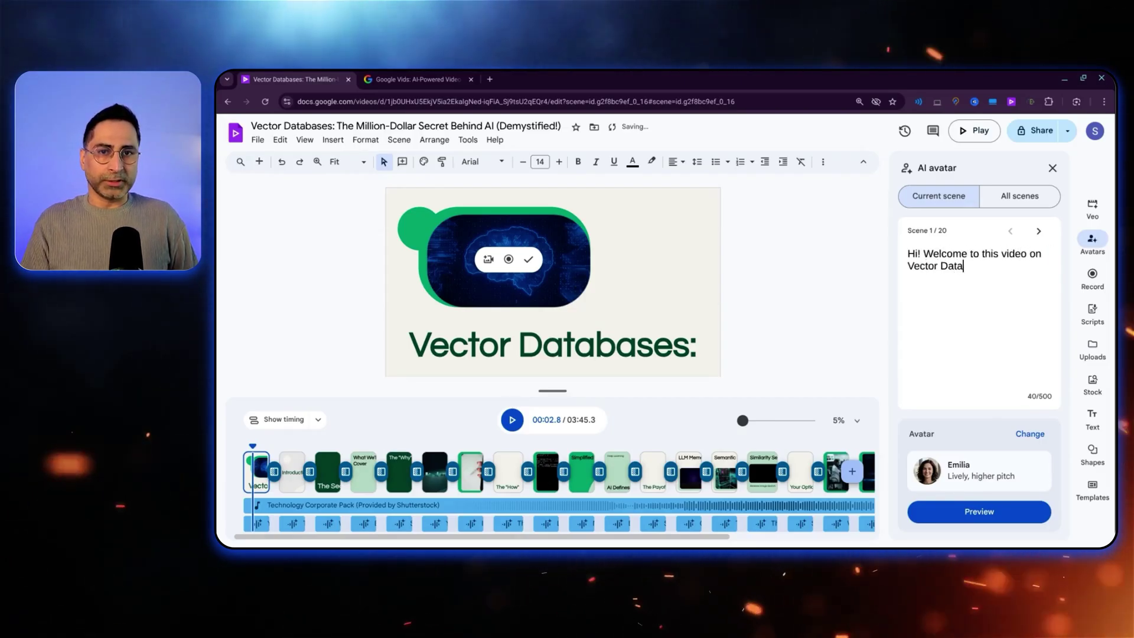
text(bases. My name is)
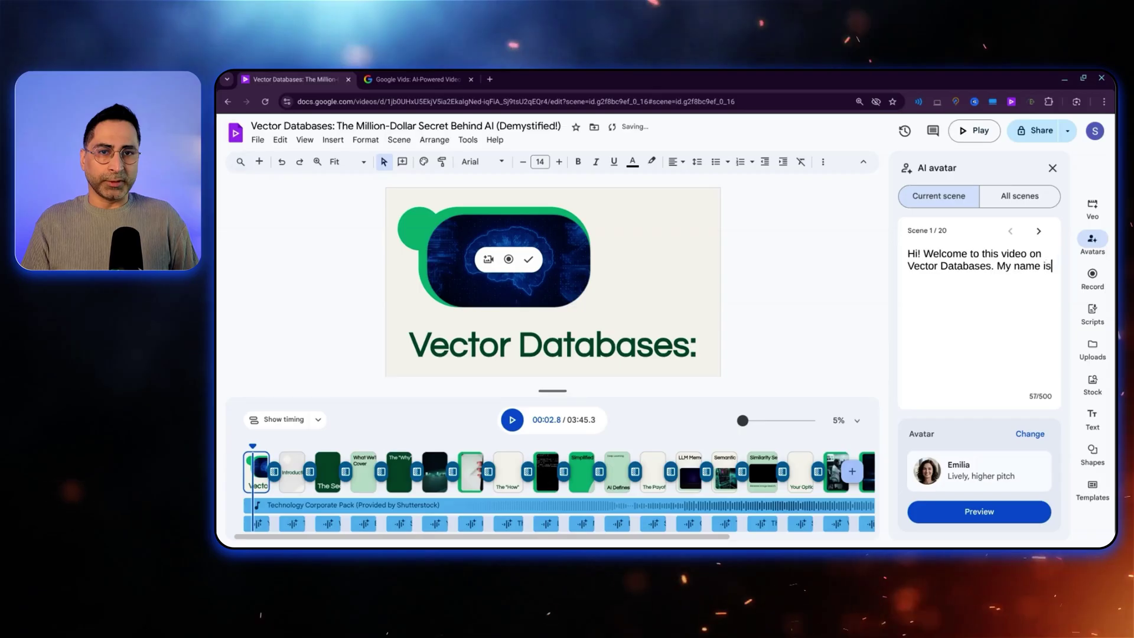
text( Surya and i am)
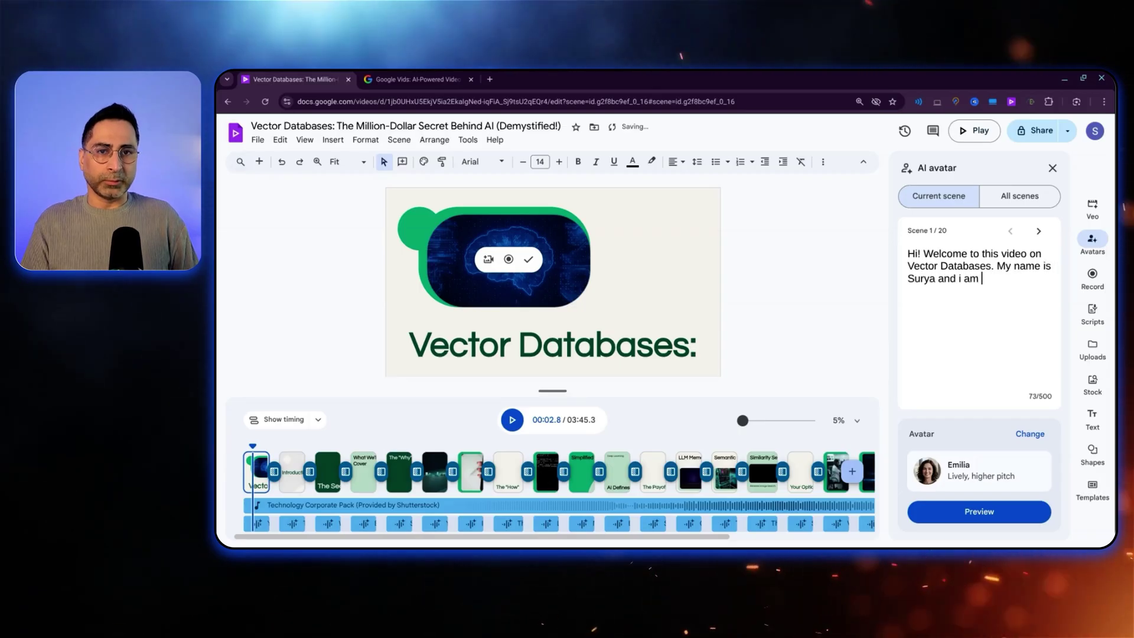
text( going to )
text(ta)
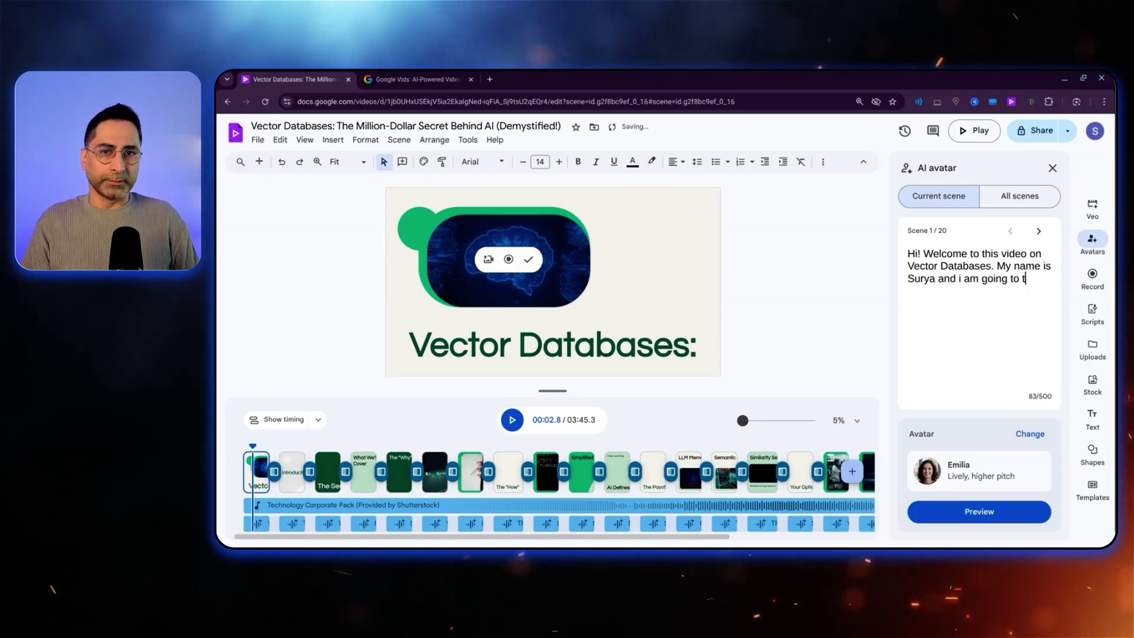
text(ke you through this.)
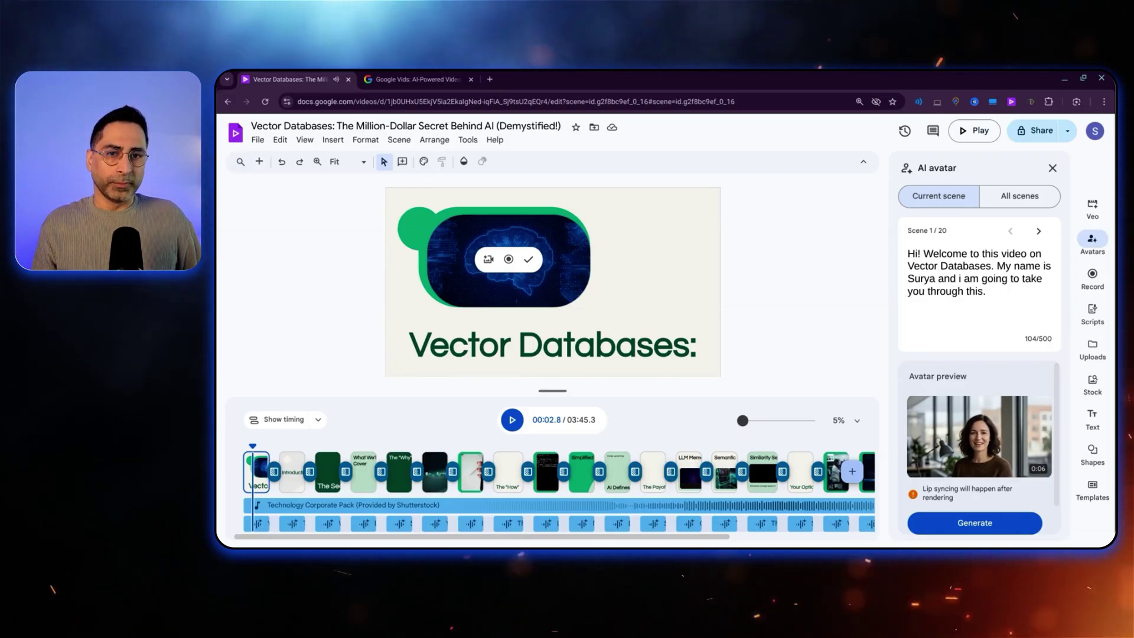
- Preview the avatar with the new script and start generating its clip for scene 1
mouse_move(954, 475)
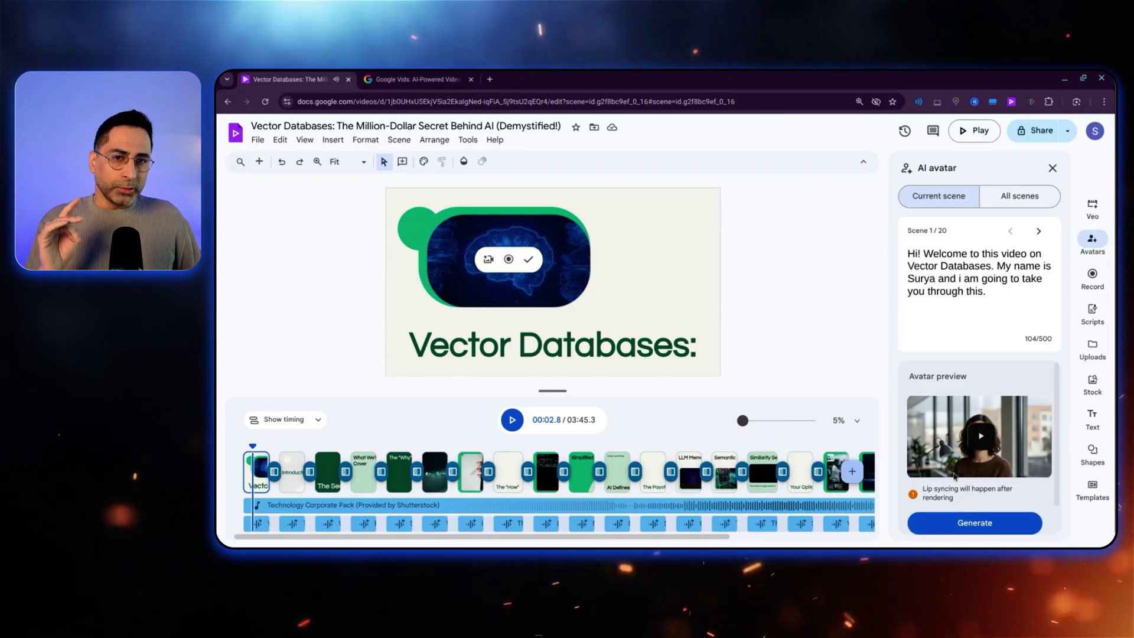
click(963, 523)
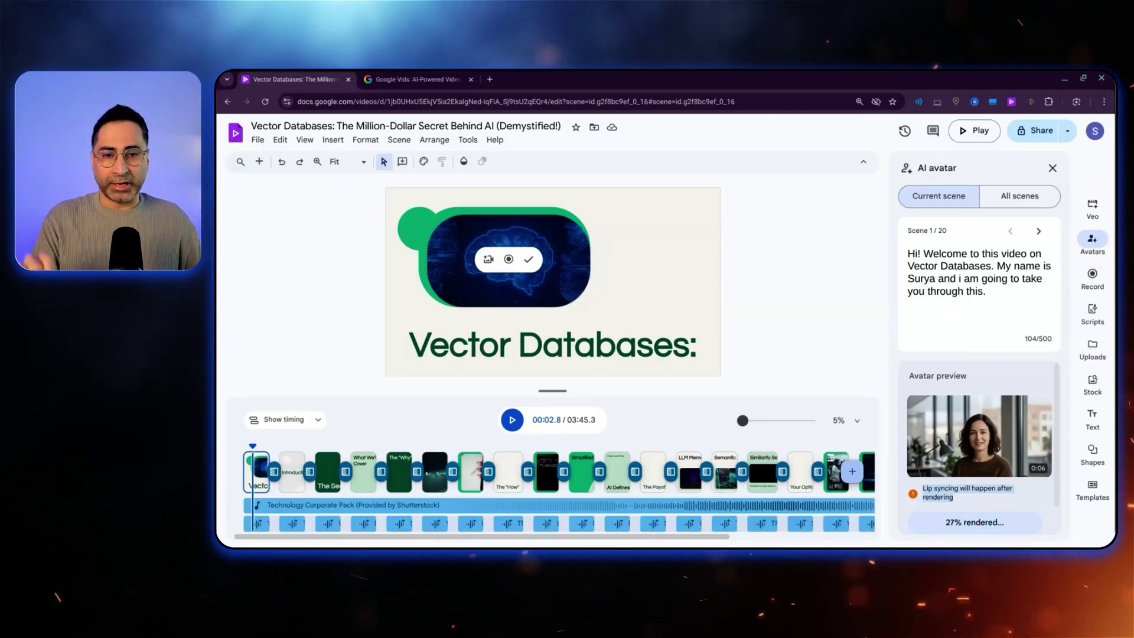
mouse_move(1030, 396)
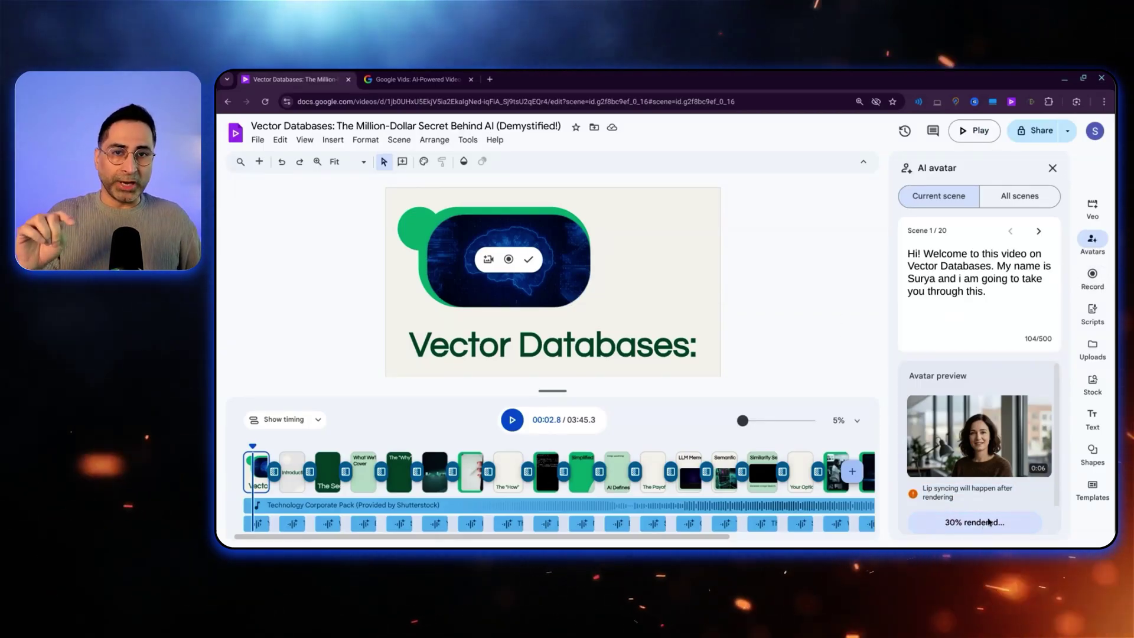
- Search the stock media for "databases" and show all of the matching videos
click(1103, 395)
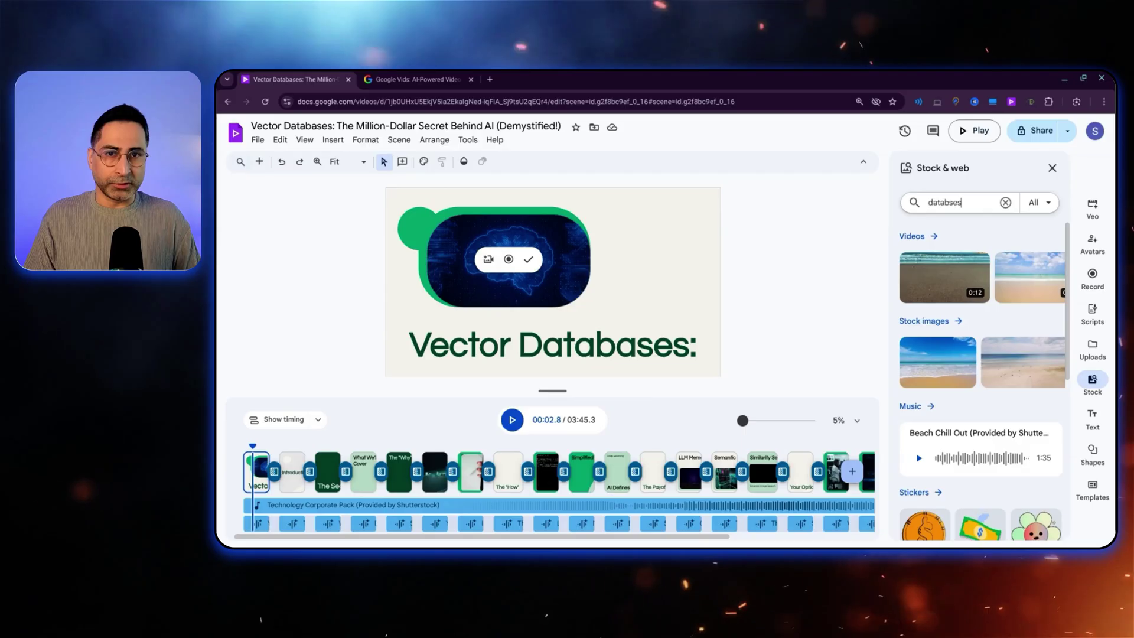
text(s)
key(Return)
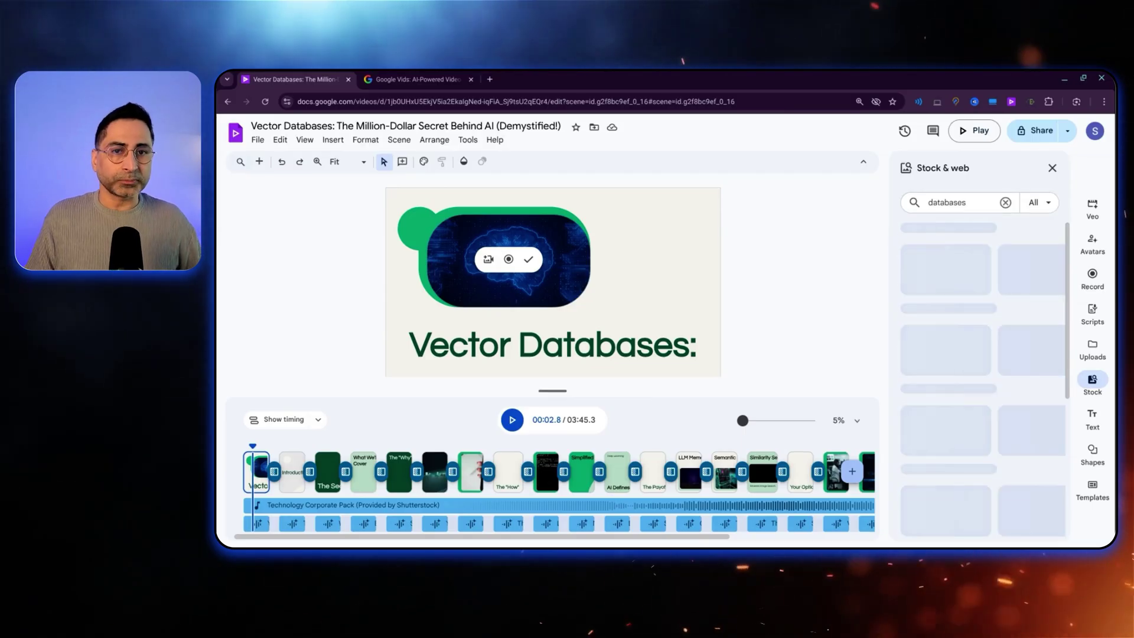
click(921, 243)
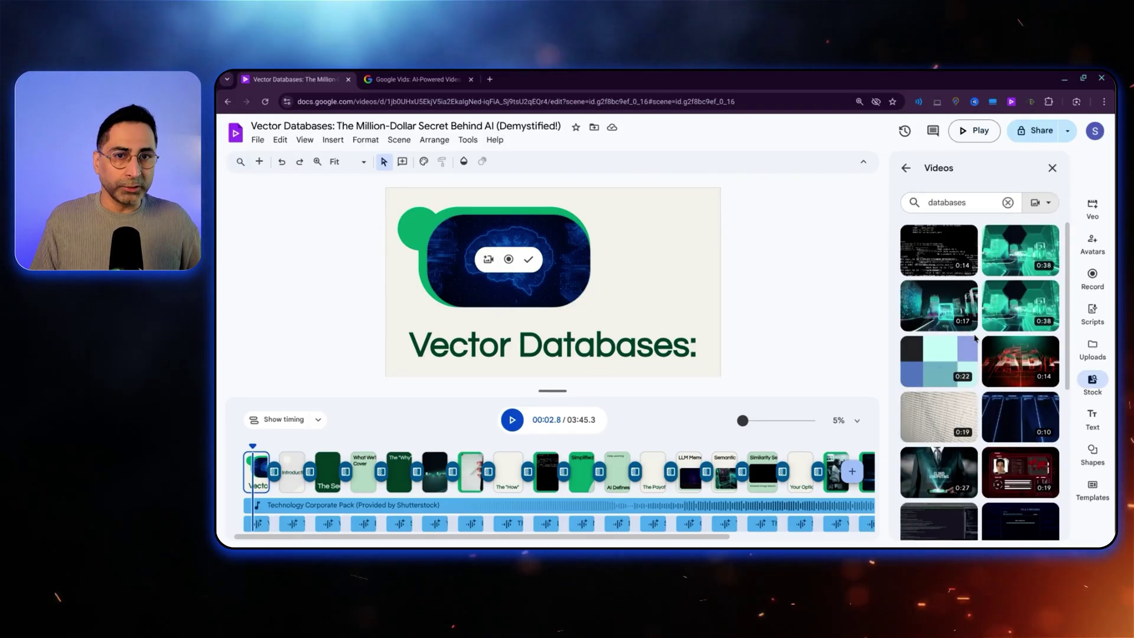
- Replace the brain visual in scene 1 with the 27-second stock video of a man in a dark suit, placed over the green shape
scroll(993, 384, down, 5)
scroll(1001, 408, down, 1)
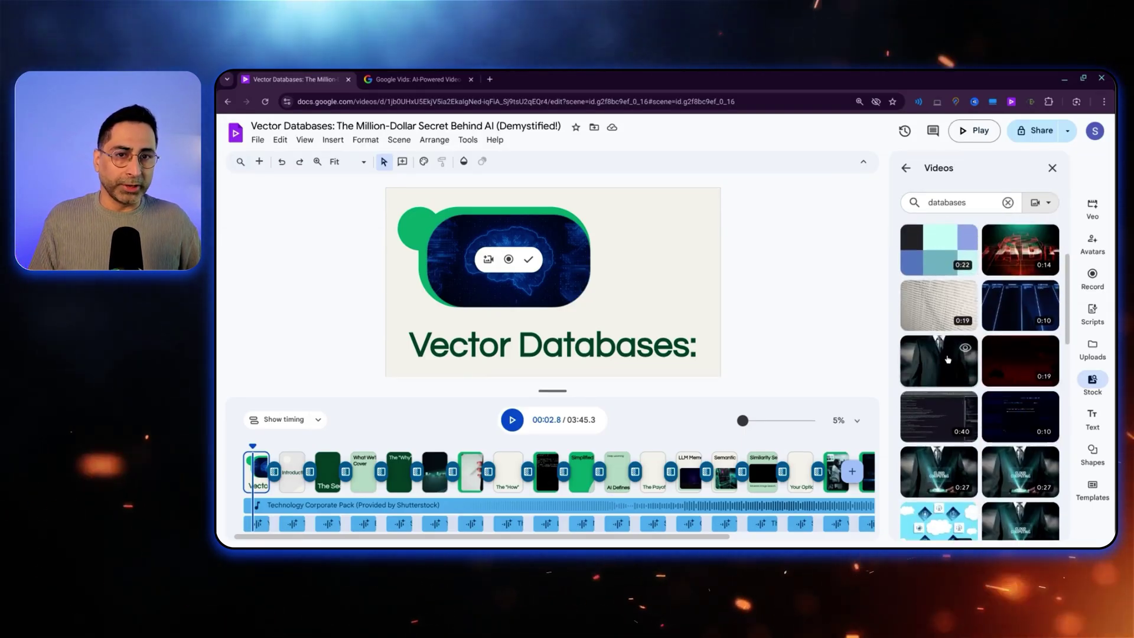
click(945, 358)
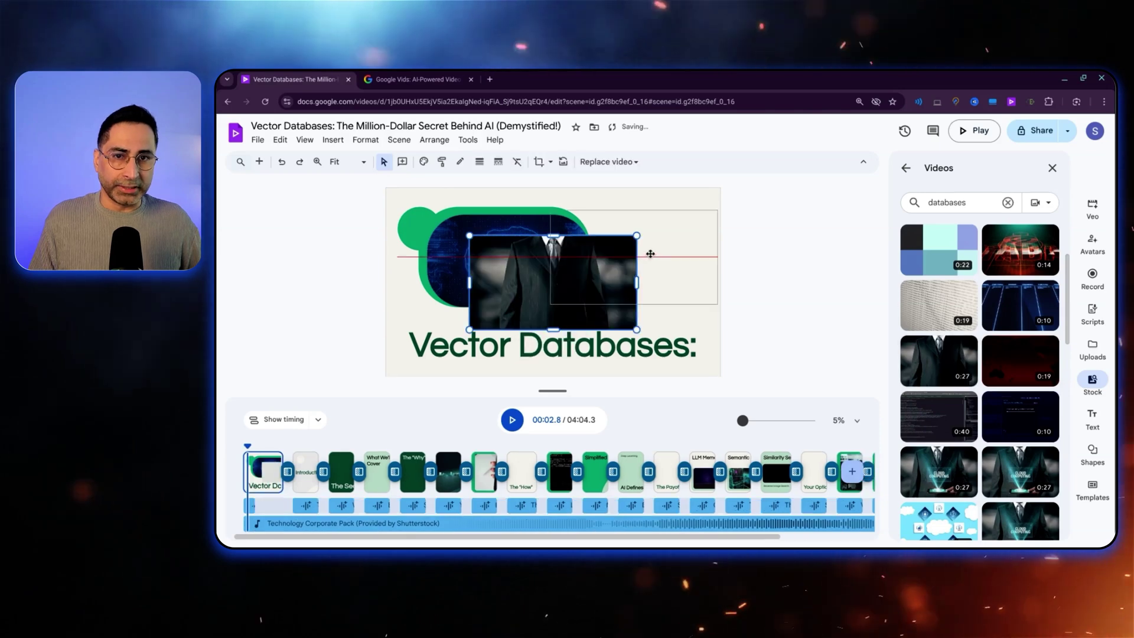
click(463, 243)
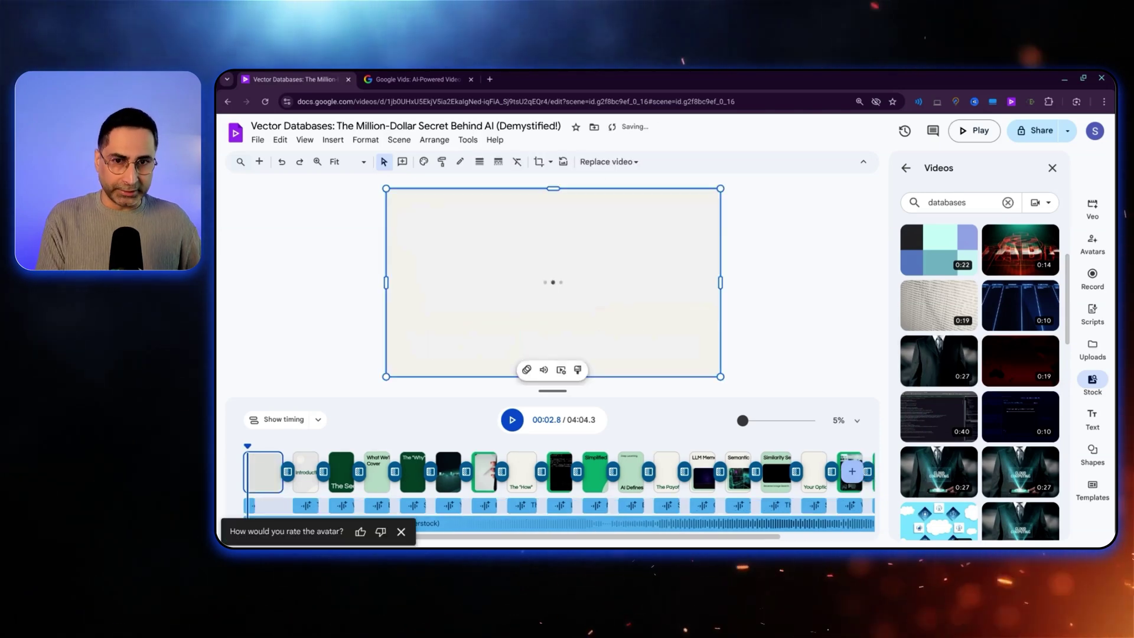
click(450, 250)
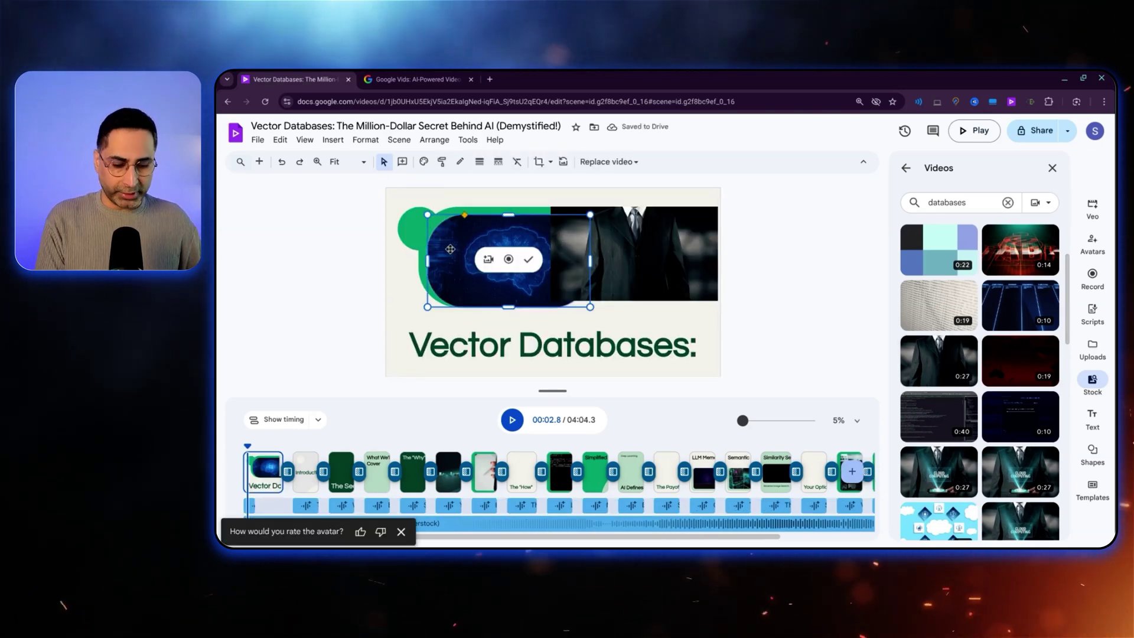
key(Delete)
click(634, 254)
drag(634, 254, 547, 243)
click(905, 168)
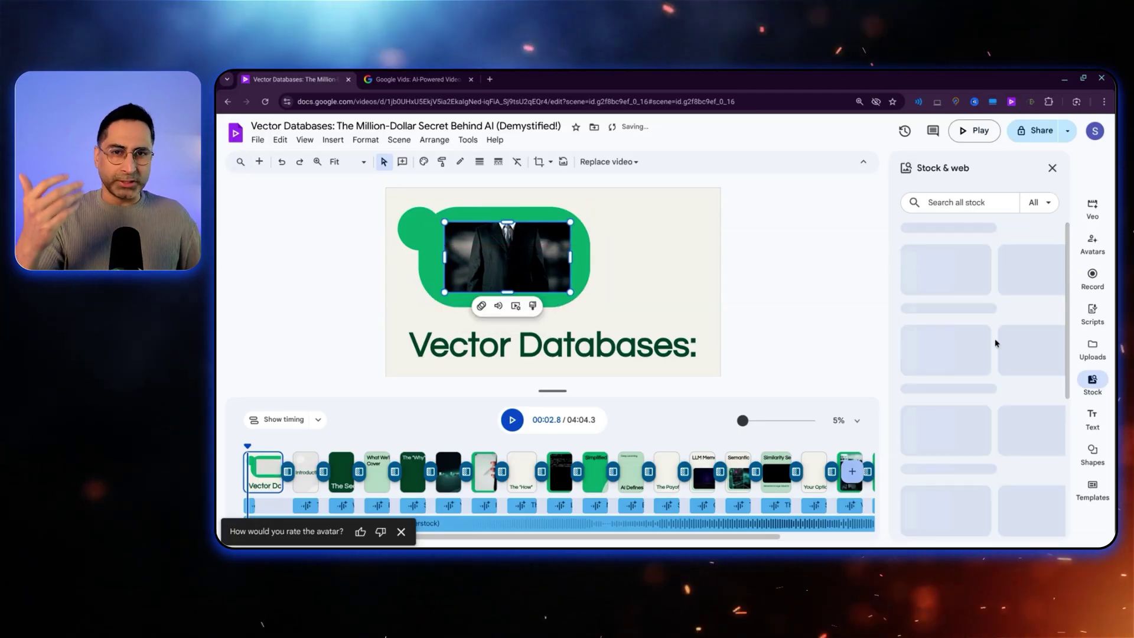
- Play the avatar clip in scene 1 and mute the scene's separate voiceover track
click(1099, 248)
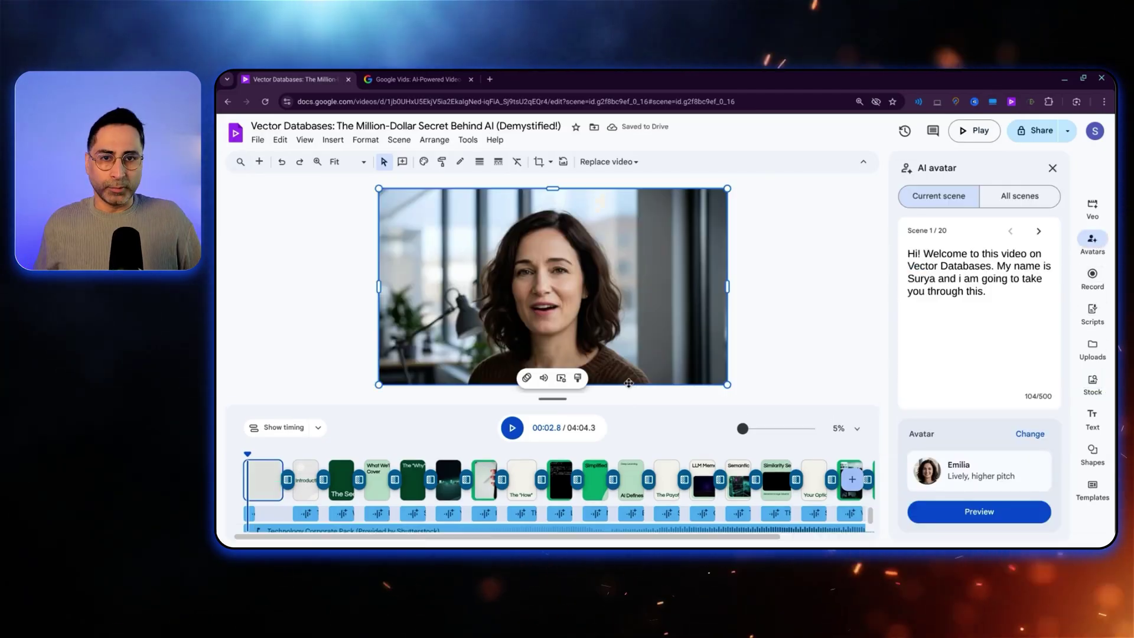
click(513, 432)
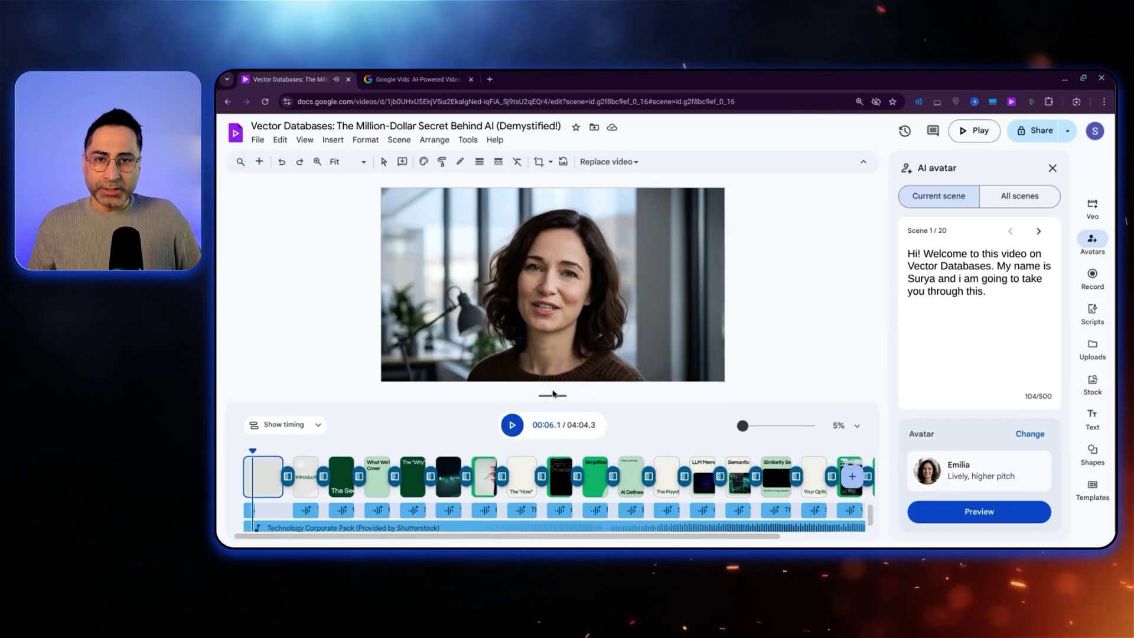
drag(555, 388, 562, 318)
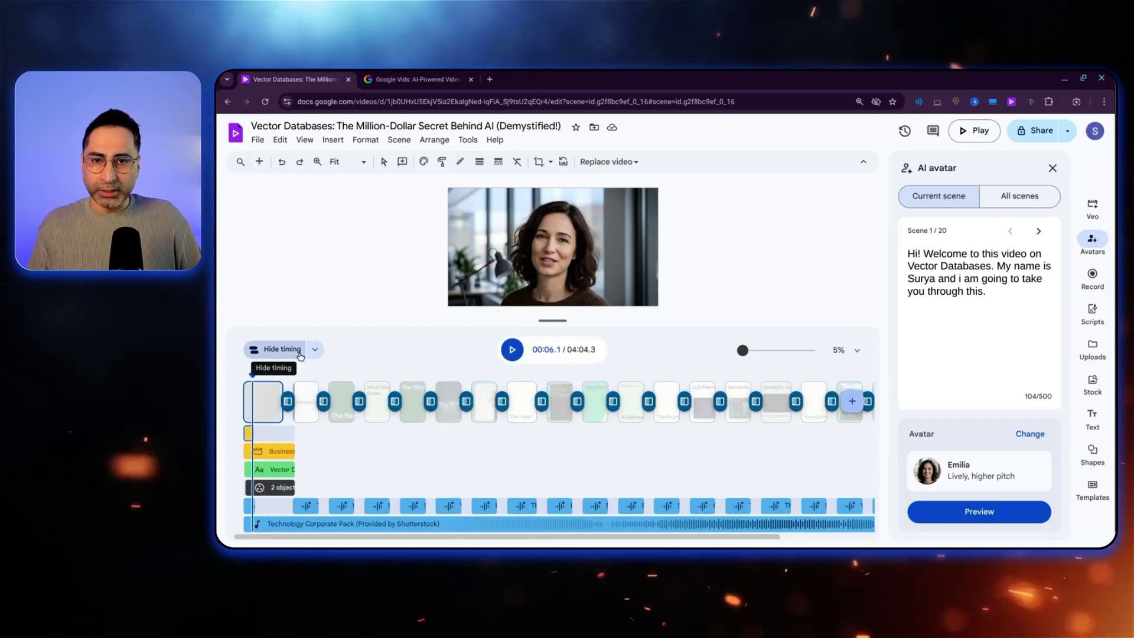
click(248, 506)
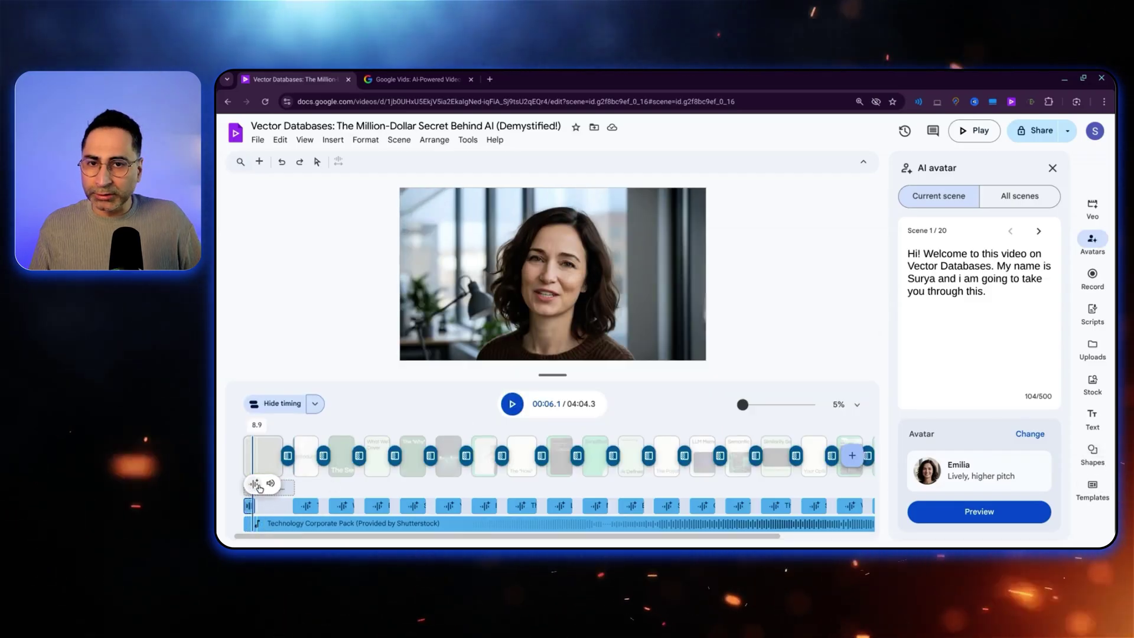
click(270, 485)
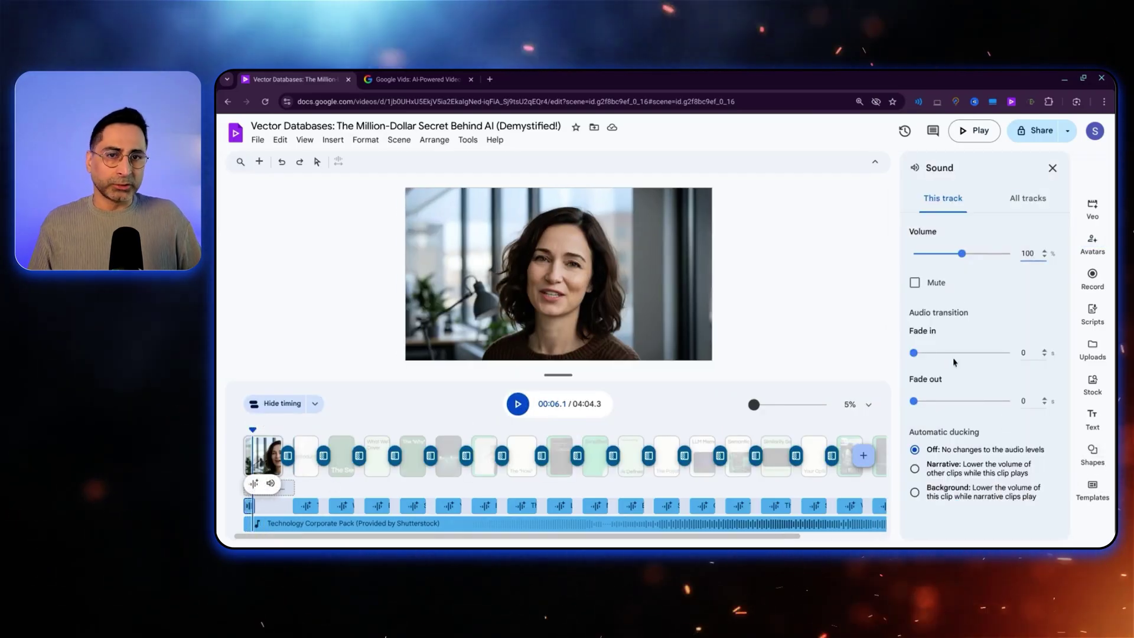
click(914, 283)
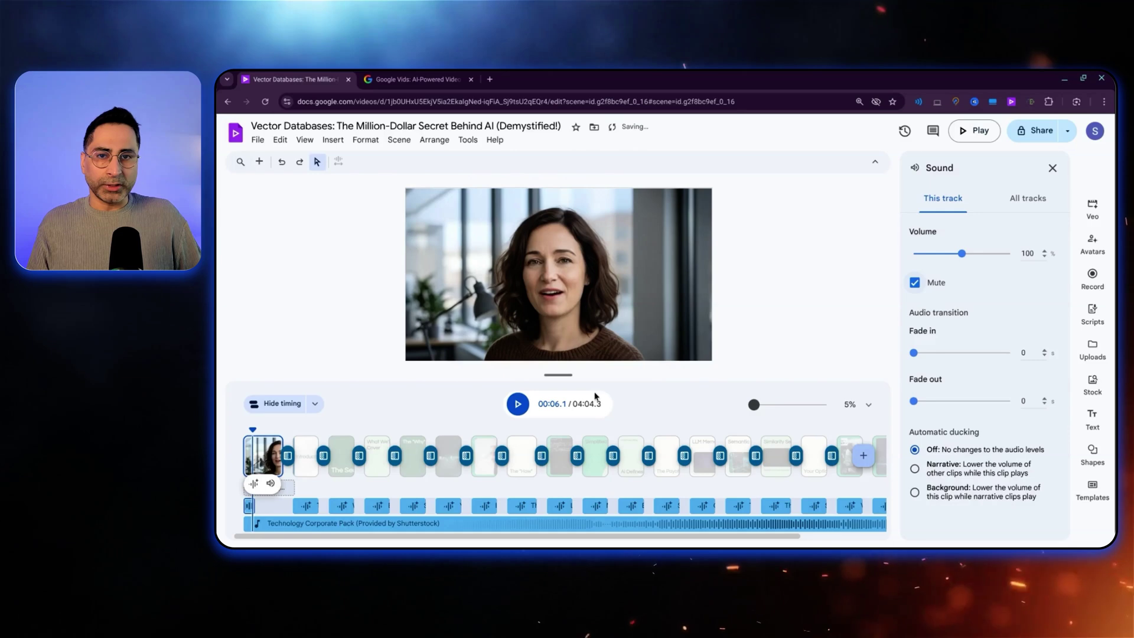
click(518, 404)
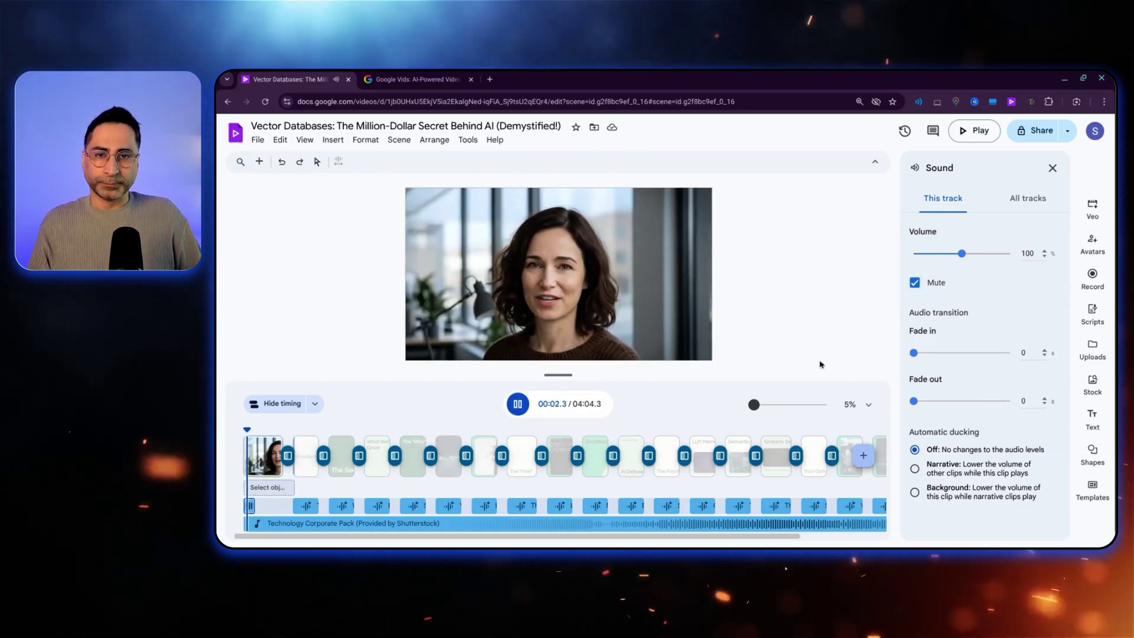
- Shrink the avatar clip to roughly half the scene's width and position it above the title, beside the suit video
click(419, 202)
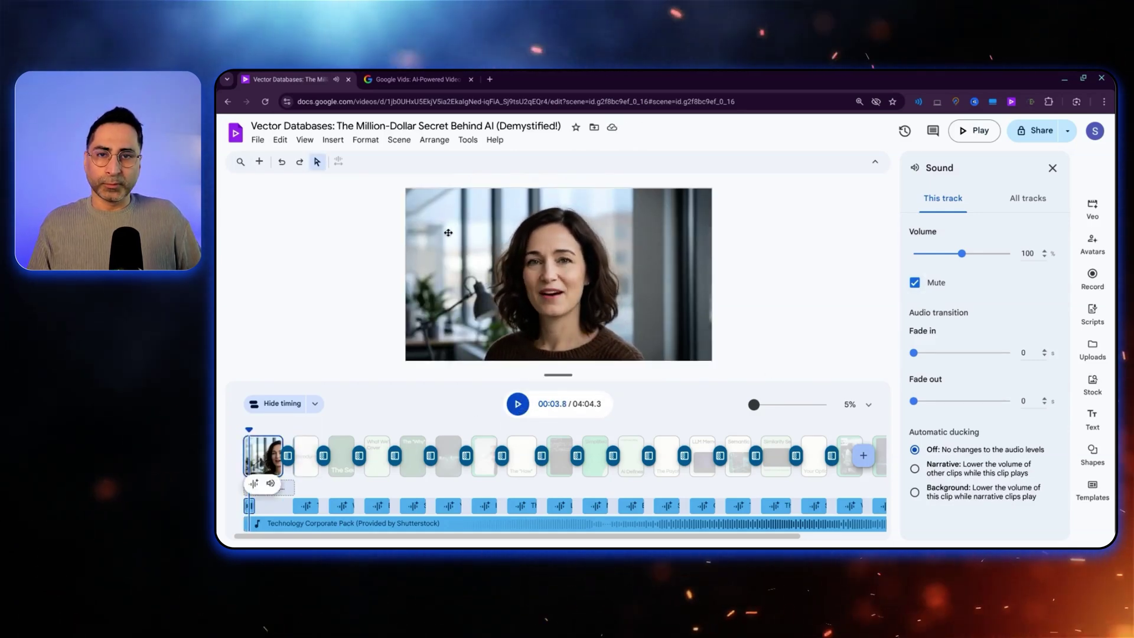
drag(407, 189, 482, 230)
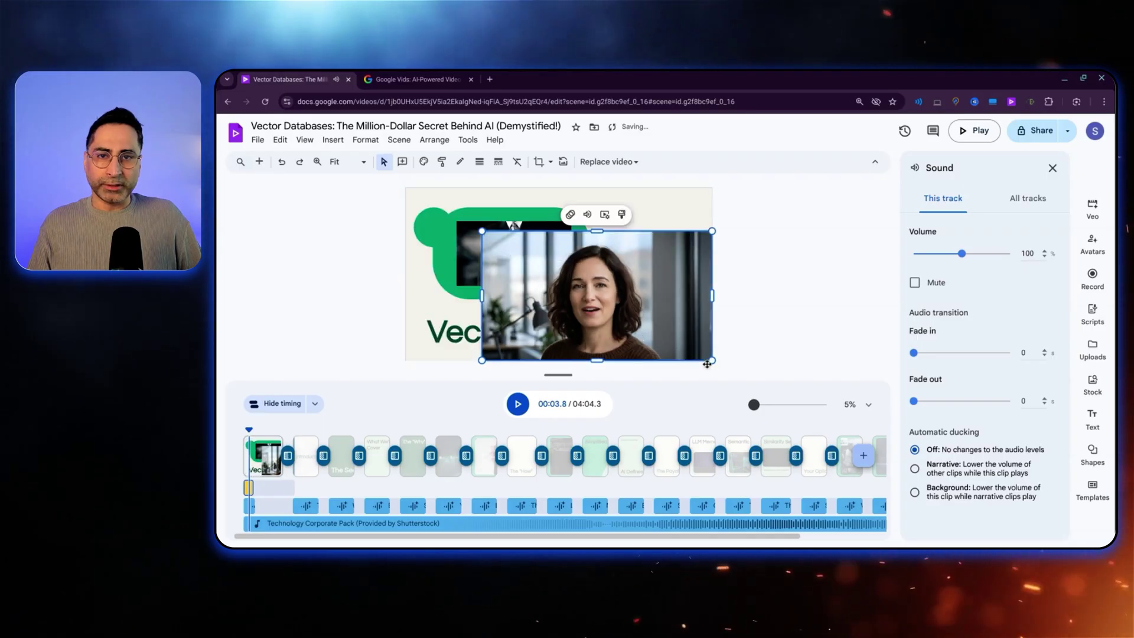
drag(713, 361, 645, 323)
drag(634, 271, 685, 252)
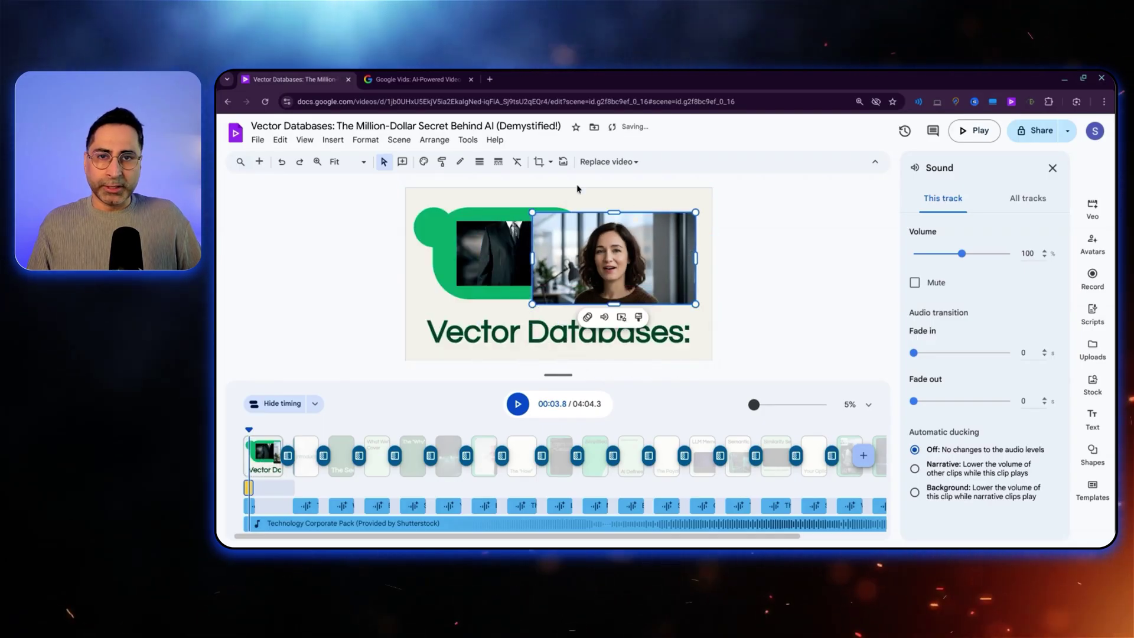
- Mask the avatar clip with an oval shape and narrow it to fit between the green shape and the scene's edge
click(550, 161)
click(565, 183)
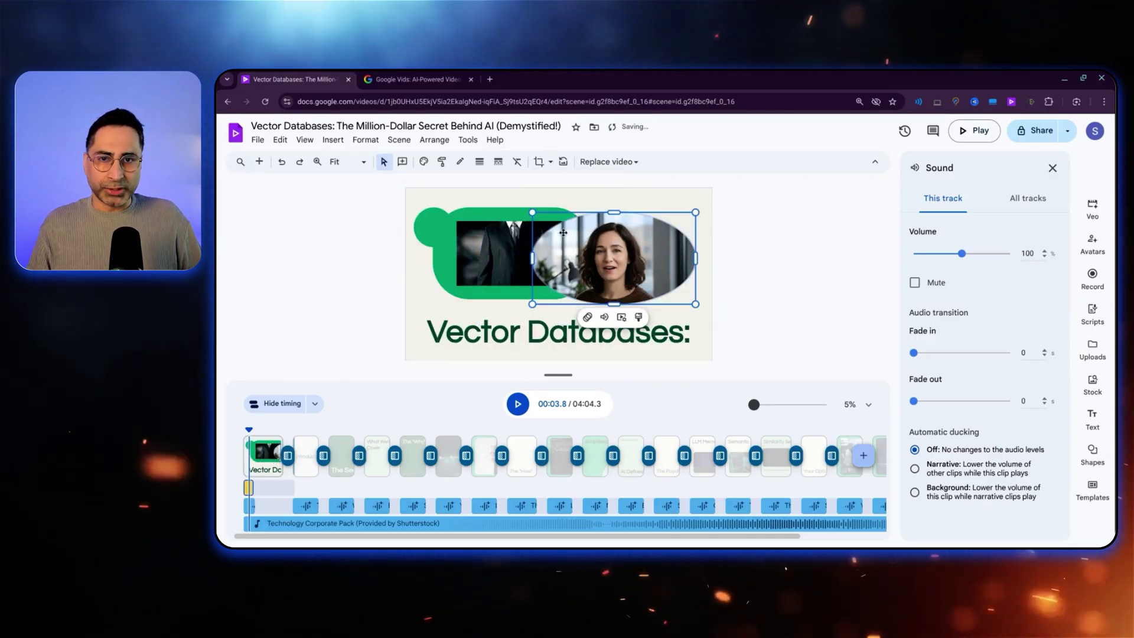
drag(535, 218, 591, 219)
drag(750, 258, 698, 253)
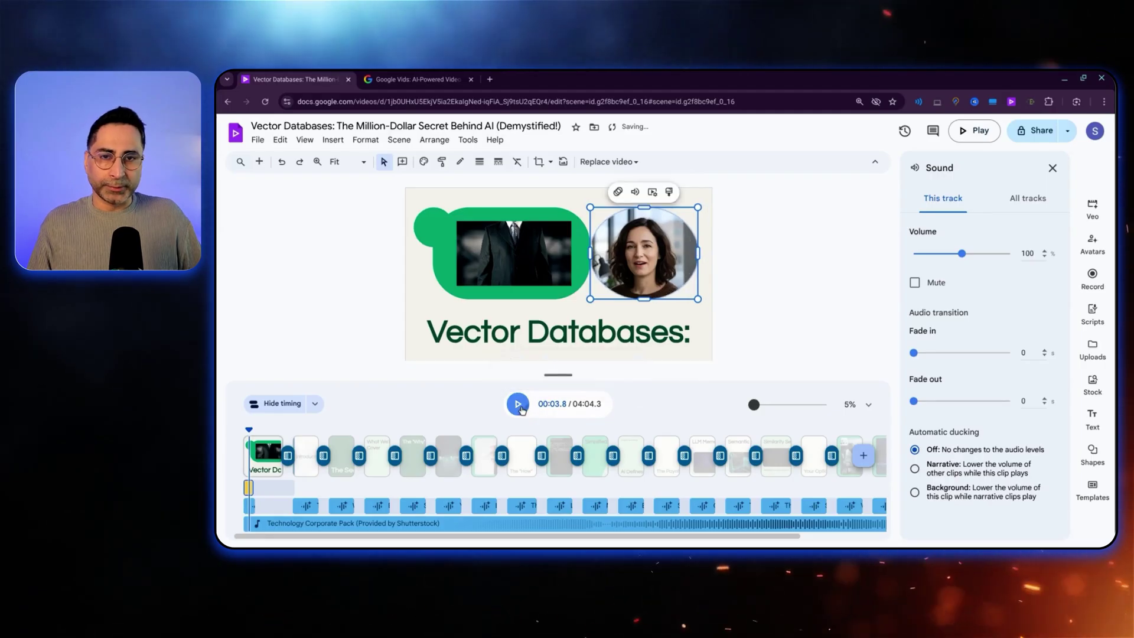
- Shorten scene 1 to about 8 seconds in the timeline and play it back from the start
click(519, 407)
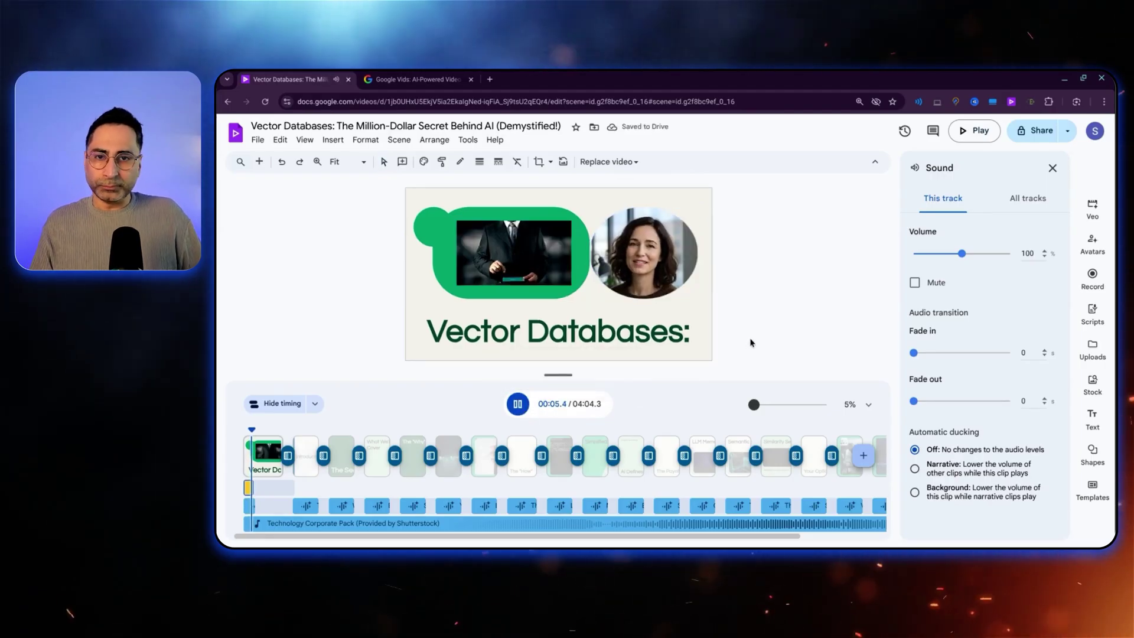
click(266, 455)
drag(342, 444, 244, 433)
click(315, 438)
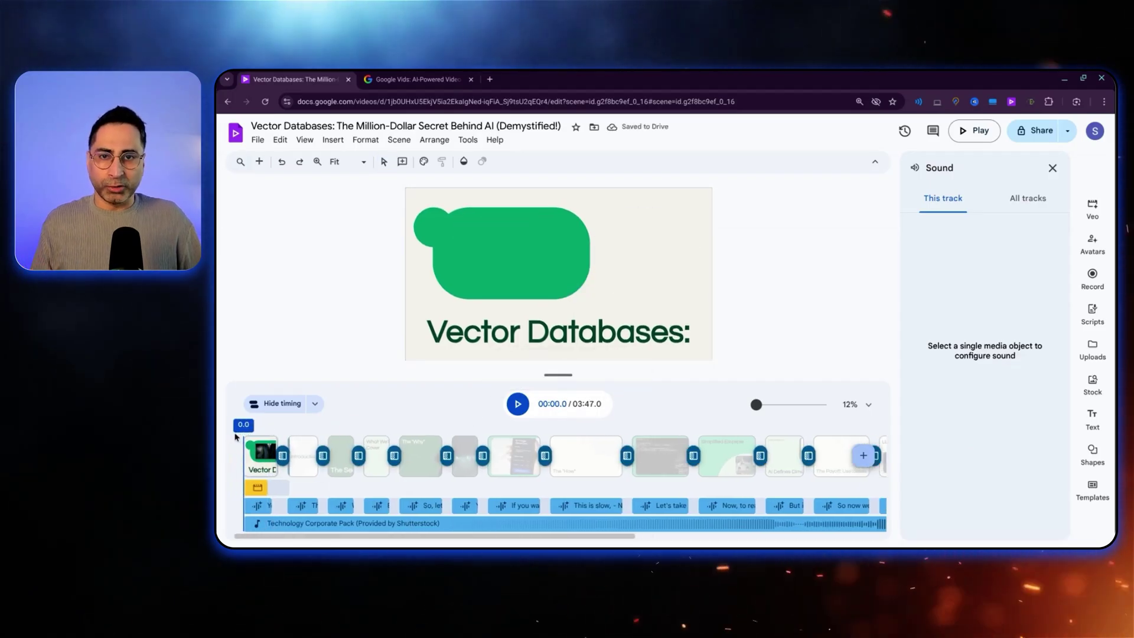
click(517, 404)
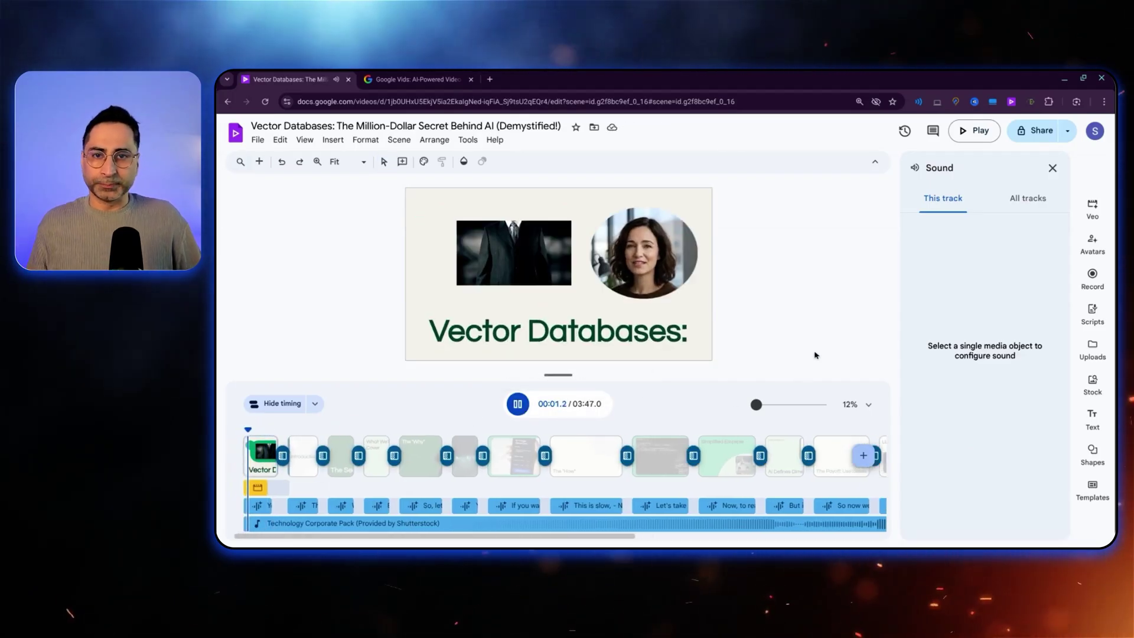
scroll(247, 476, up, 5)
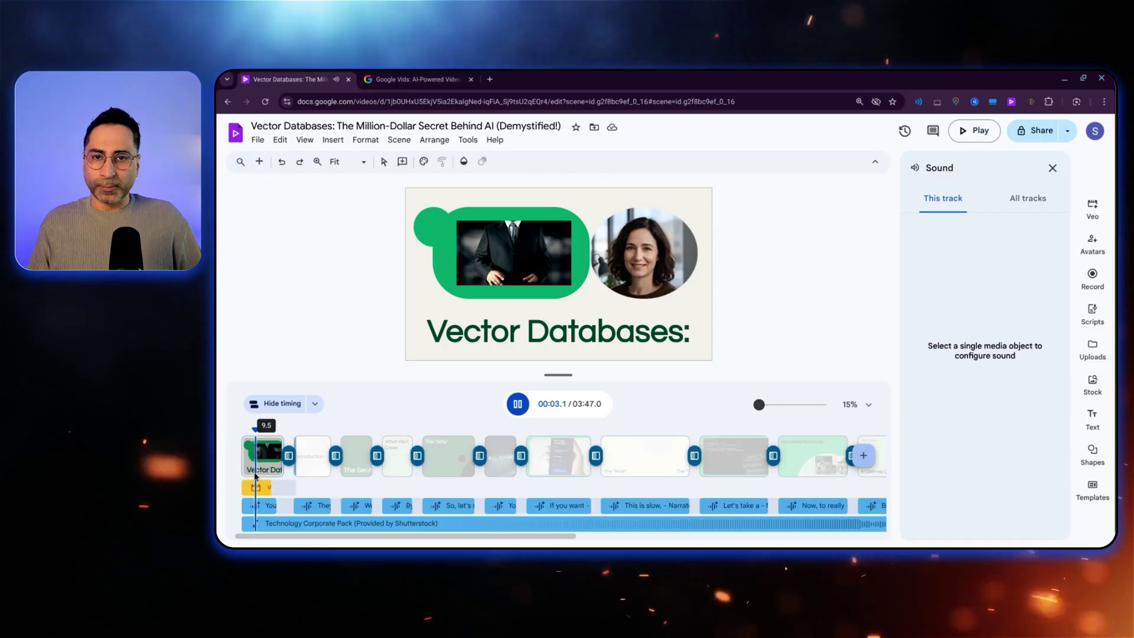
scroll(266, 476, up, 8)
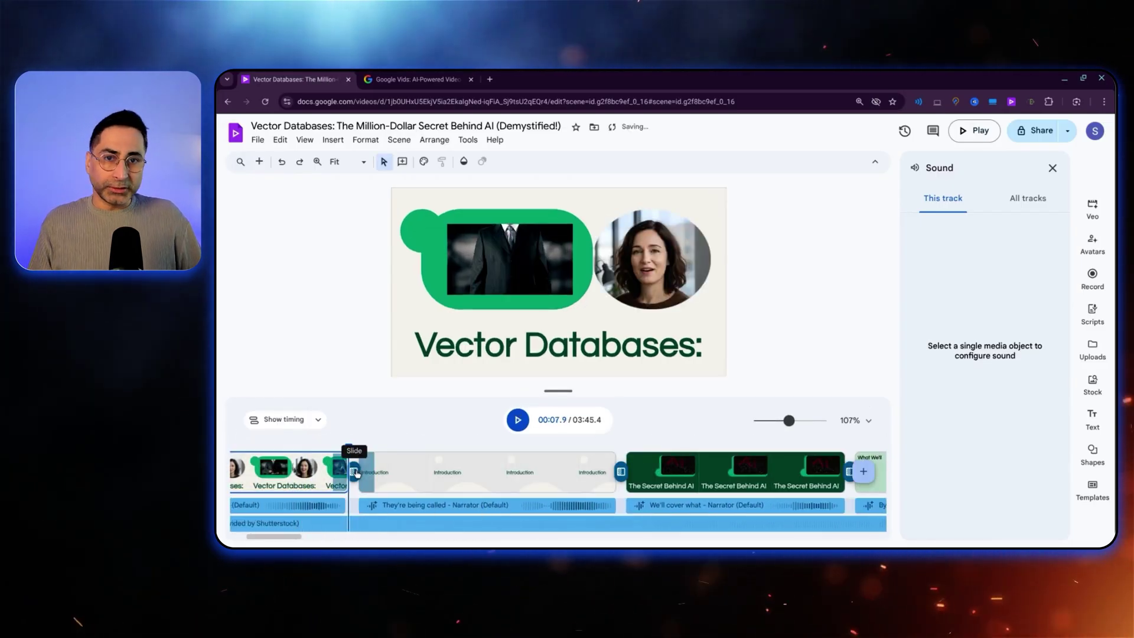
- Try the Fade, None, Dissolve and Push transitions between scenes 1 and 2, and settle on Slide
click(354, 471)
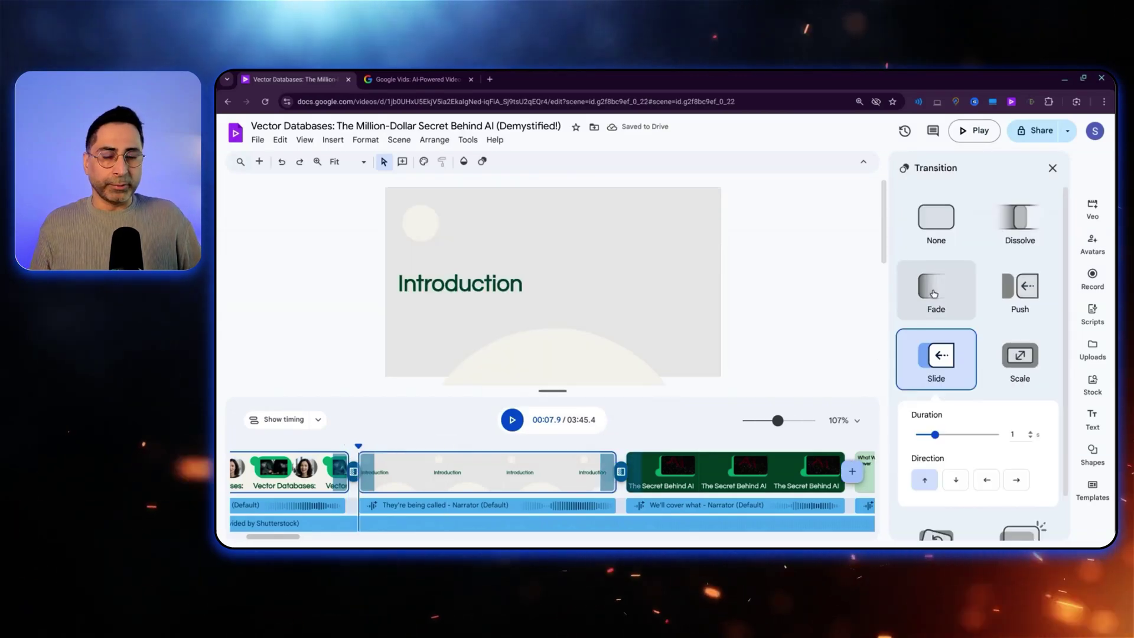
click(936, 291)
click(934, 229)
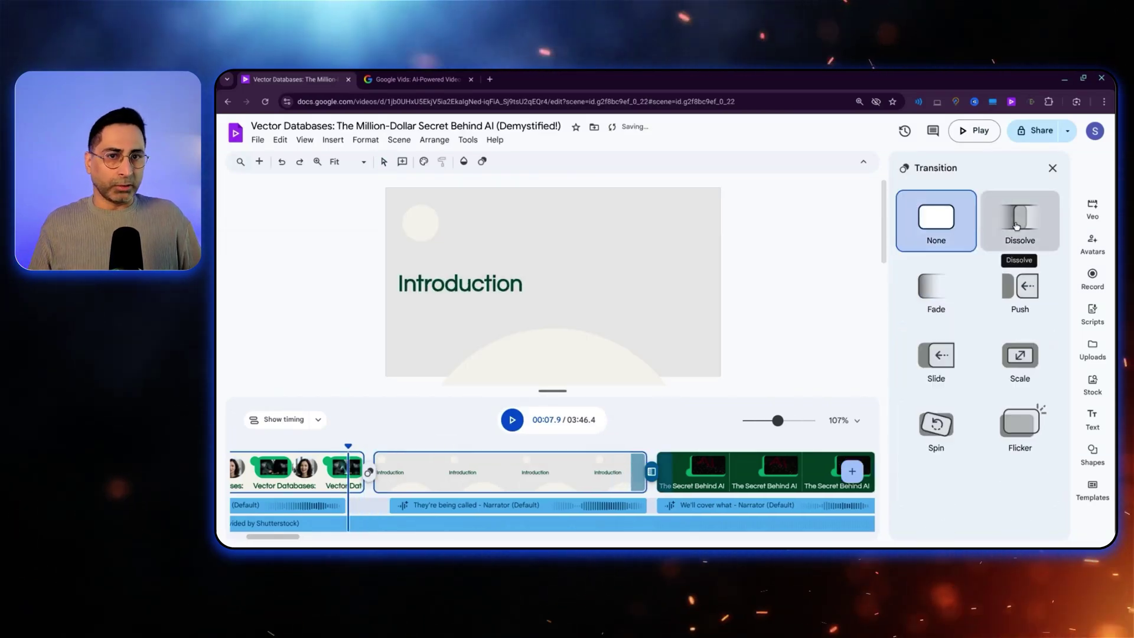
click(1019, 221)
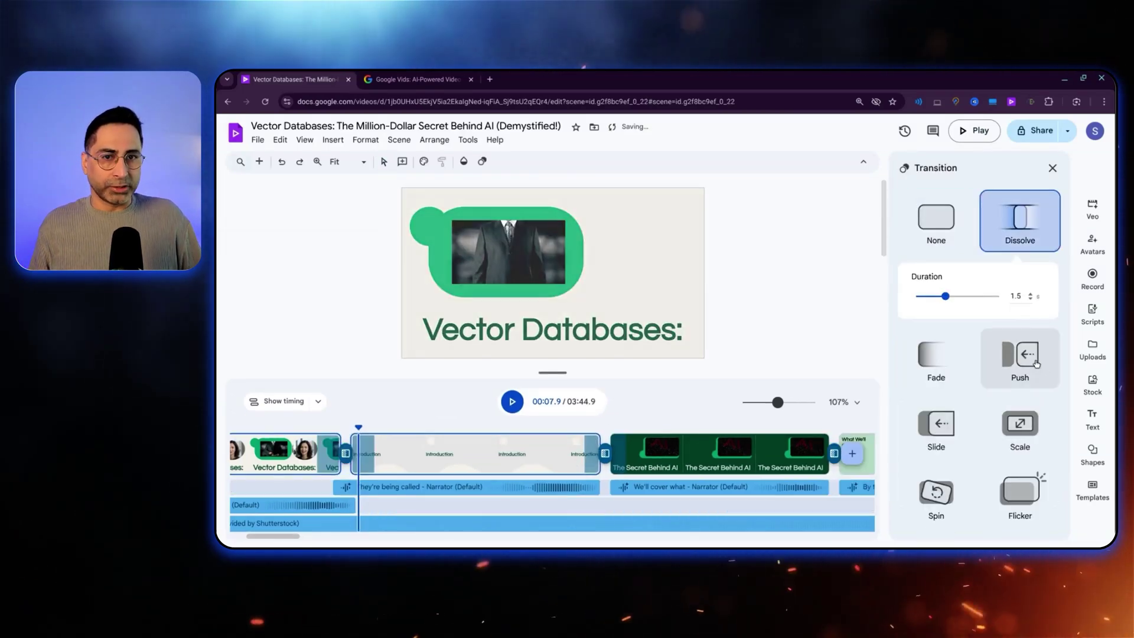
click(1035, 362)
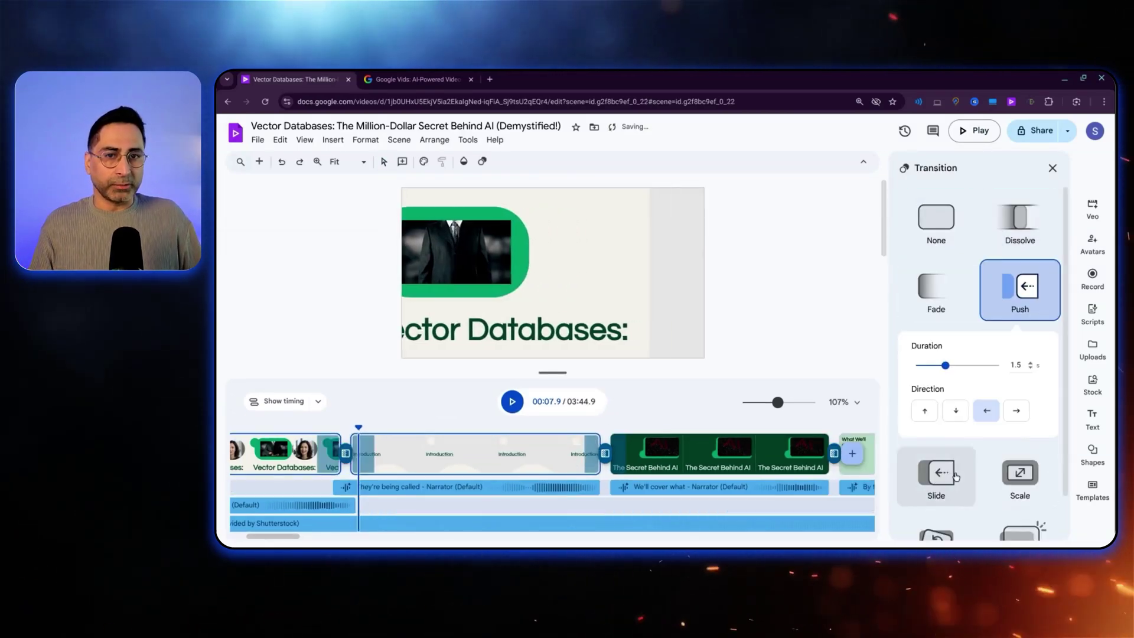
click(937, 480)
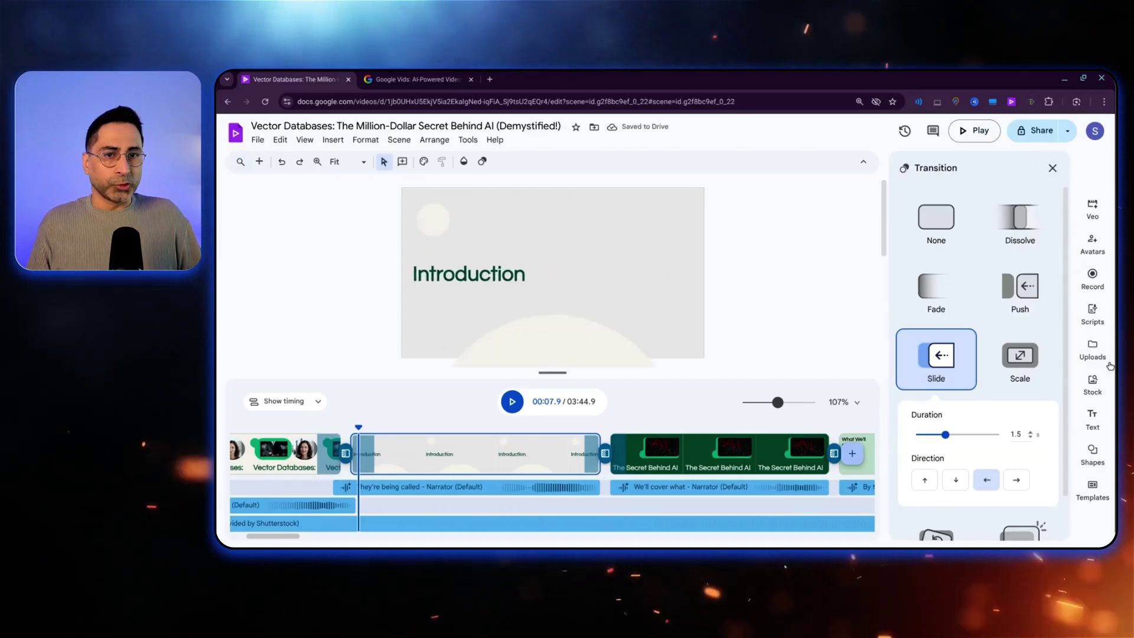
- Open the scripts of all scenes and view the script of scene 2
click(1093, 314)
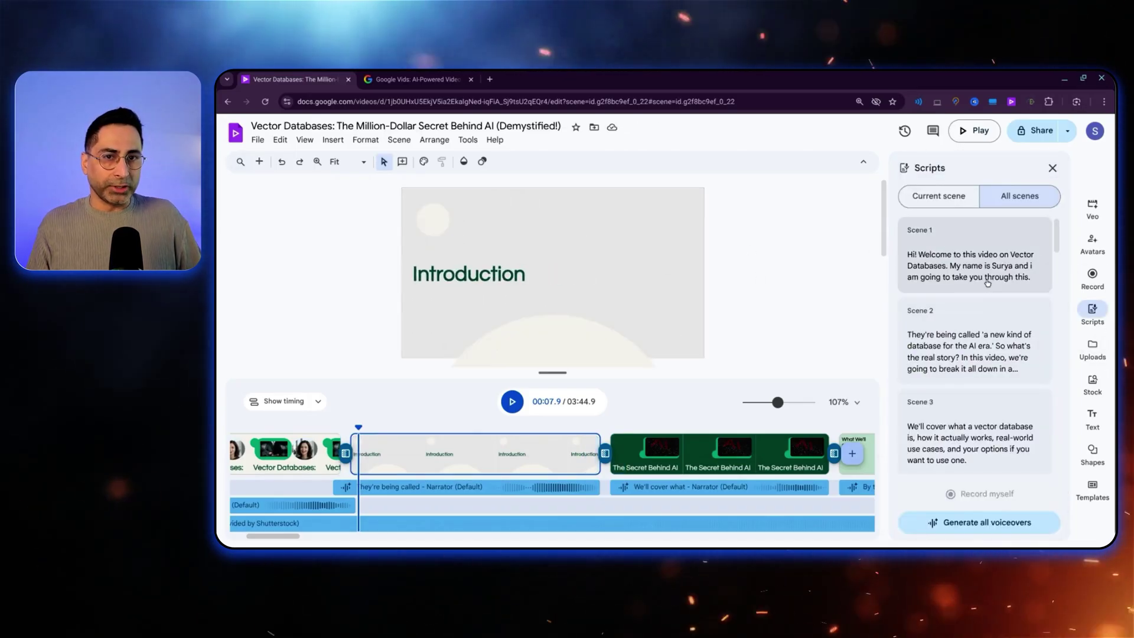
click(983, 359)
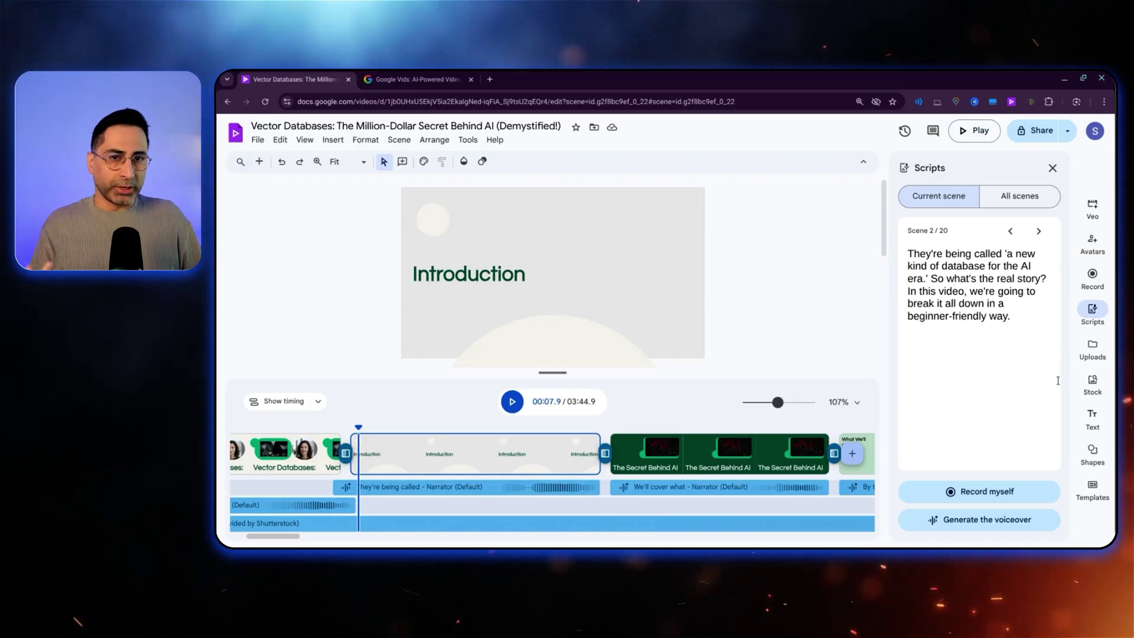
- Insert the Gemini-generated robot image from Google Drive into scene 2, scaled down and placed beside the Introduction title
click(1094, 355)
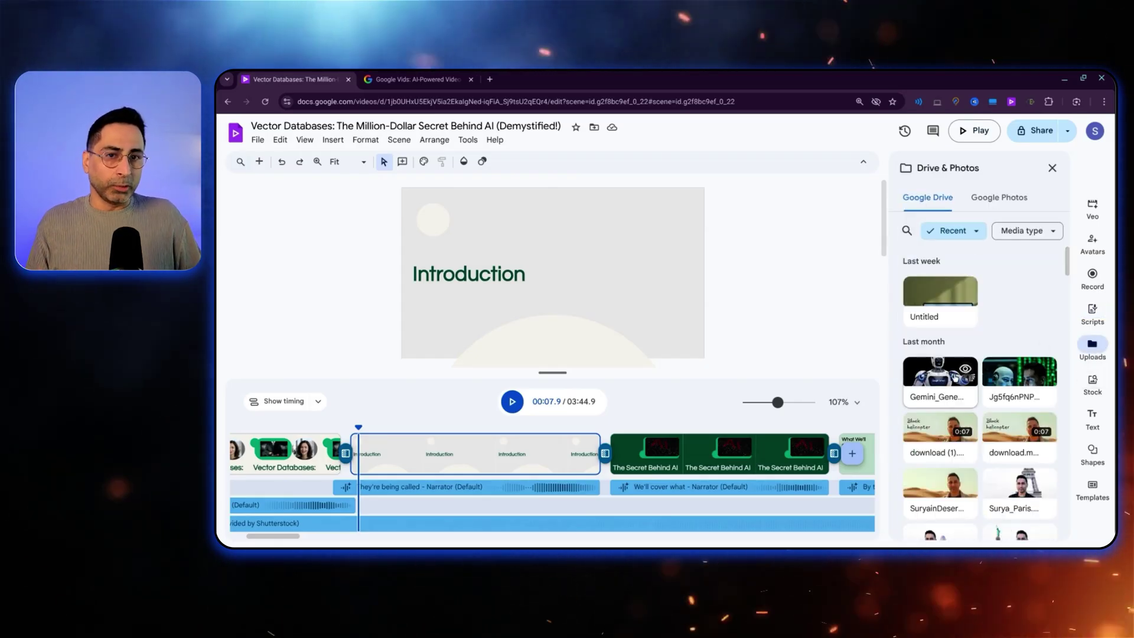
drag(940, 377, 552, 271)
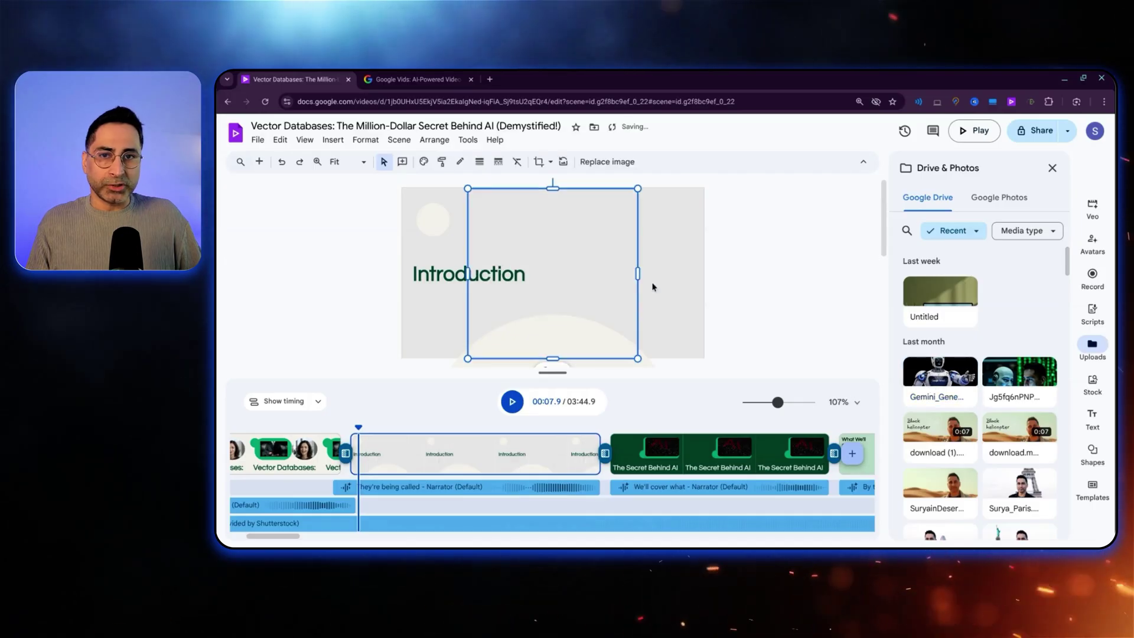
drag(607, 224, 601, 225)
drag(552, 264, 631, 247)
drag(689, 338, 685, 334)
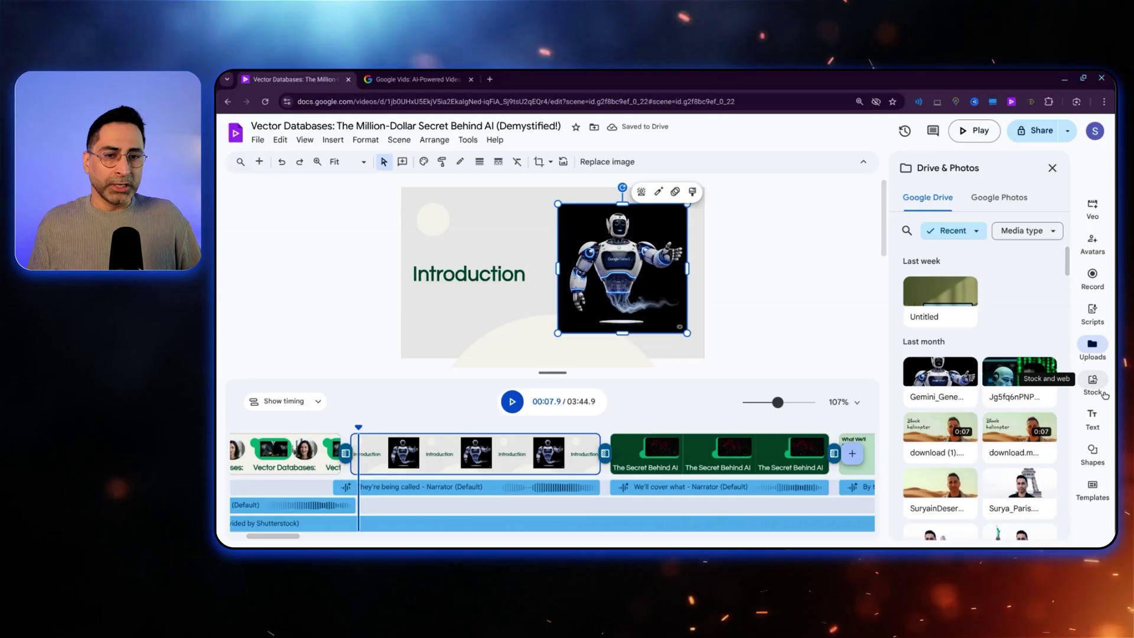
- Add the "Episode One" headline text graphic to the Introduction scene
click(1081, 419)
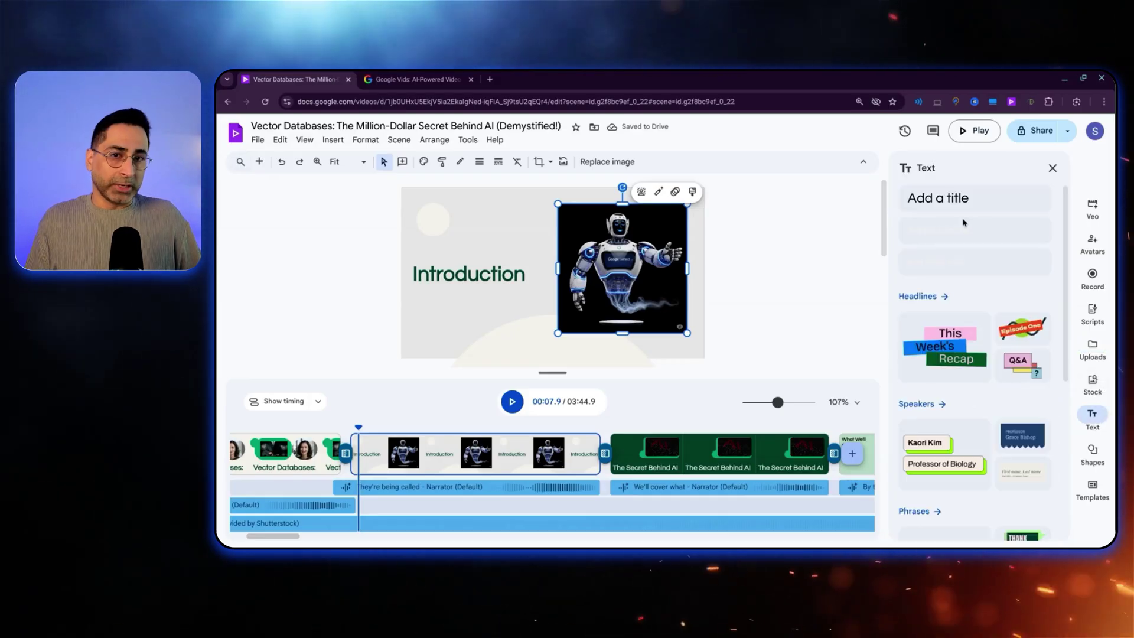
scroll(948, 355, down, 1)
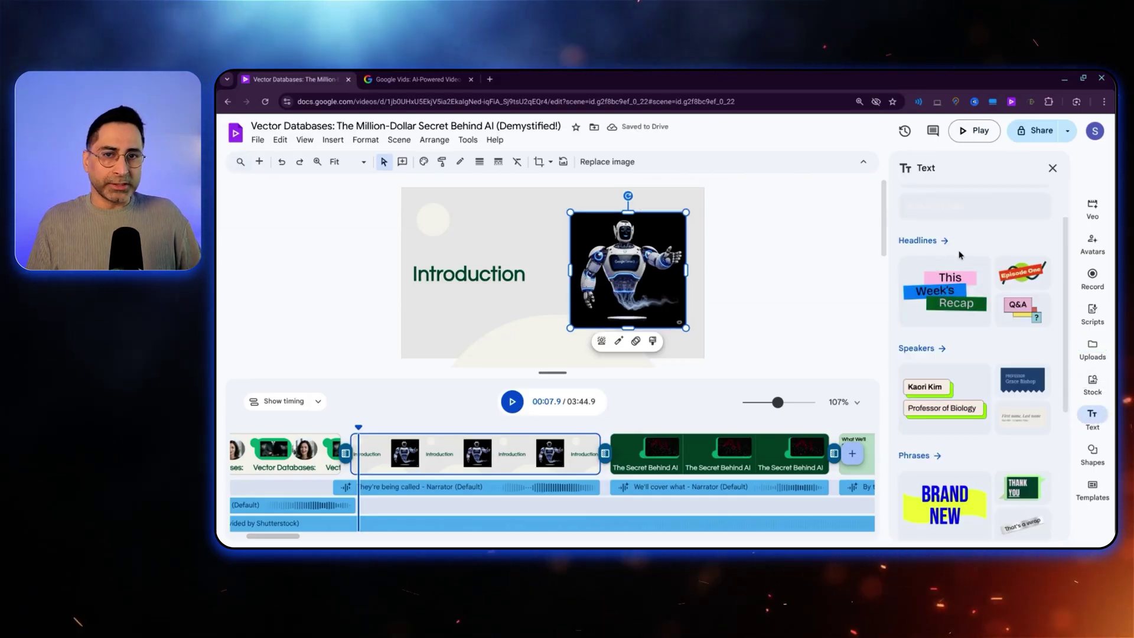
click(1022, 272)
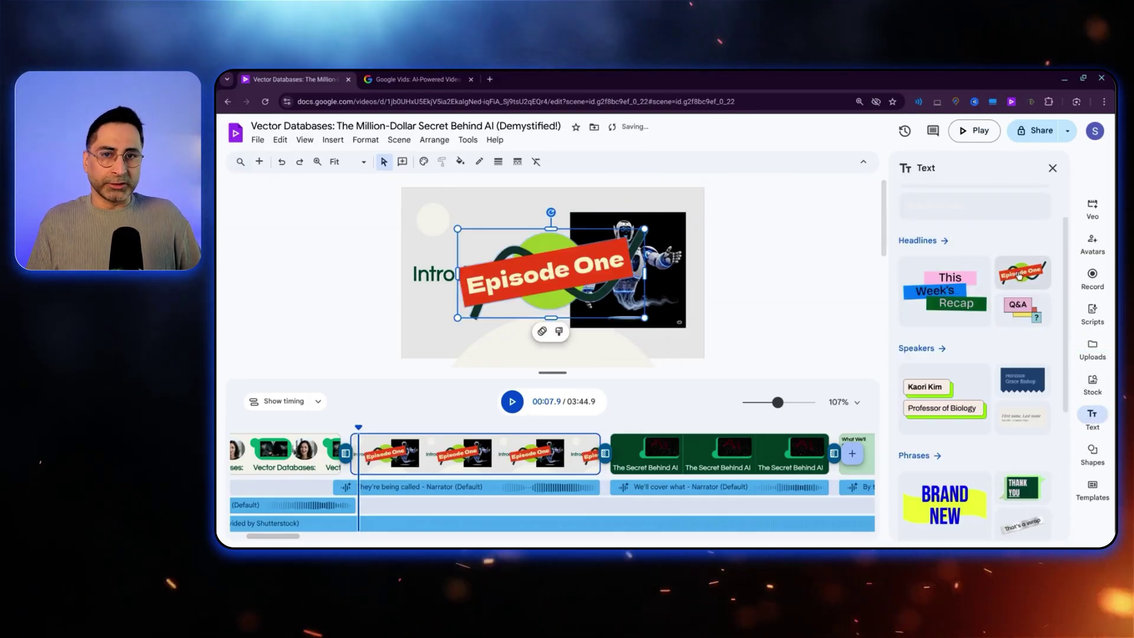
- Delete the original Introduction title and move the "Episode One" graphic into its place beside the robot image
click(433, 273)
key(Delete)
drag(629, 239, 543, 242)
- Replace the "Episode One" wording in the headline graphic with "Introduction"
double_click(469, 275)
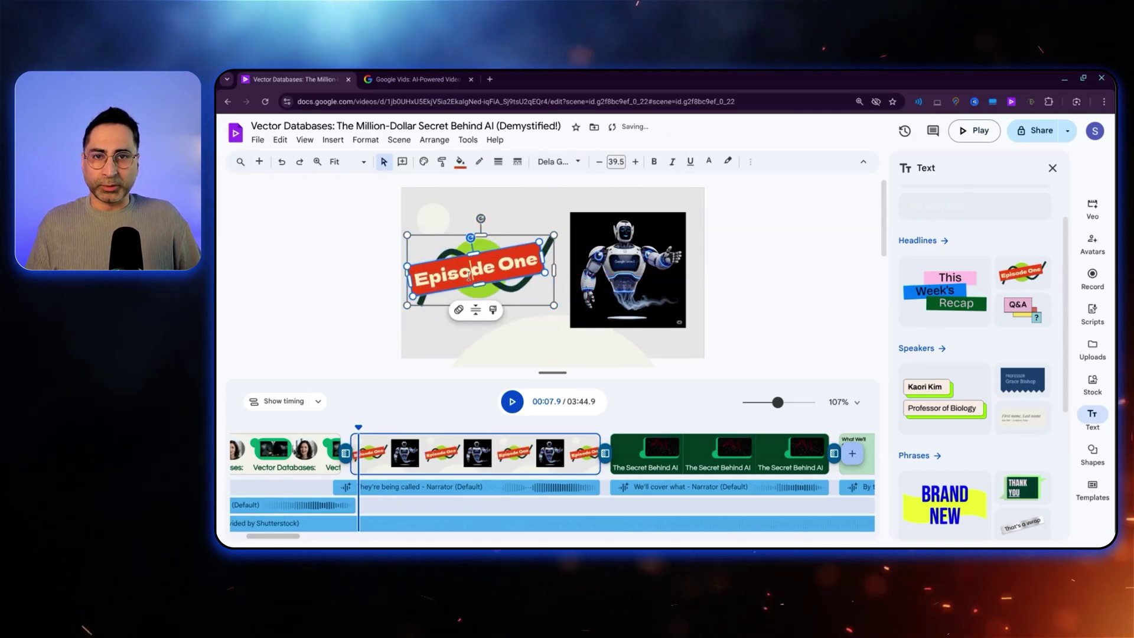
double_click(469, 276)
key(ctrl+a)
key(BackSpace)
text(Introduction)
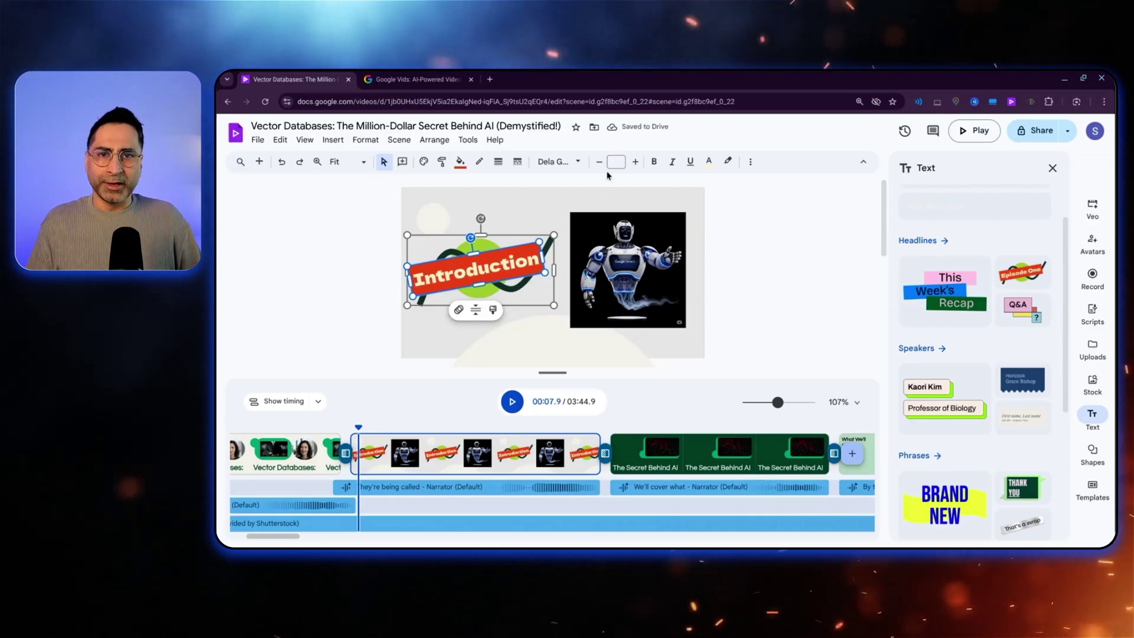
click(284, 262)
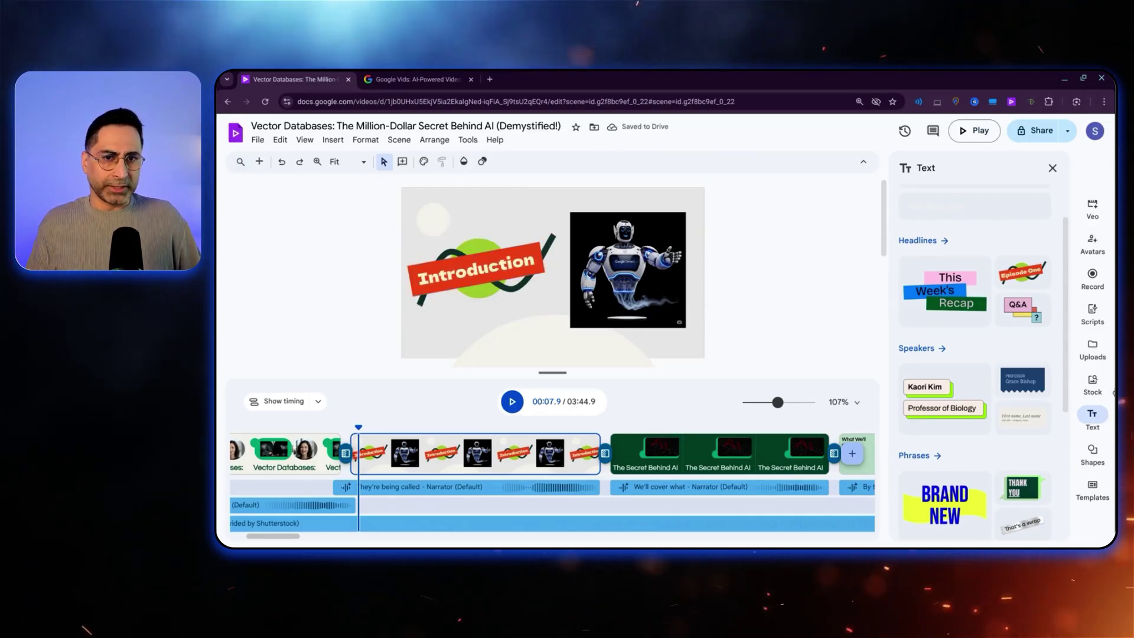
- Browse the available shapes, arrows and callouts, and look through the video templates
click(1093, 452)
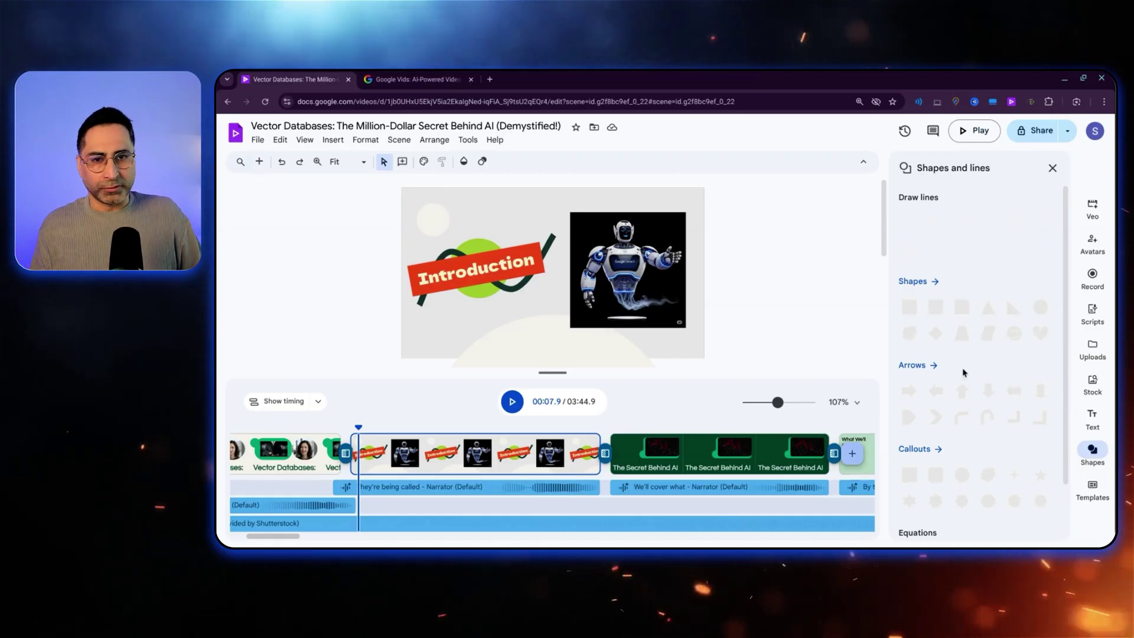
scroll(937, 306, down, 2)
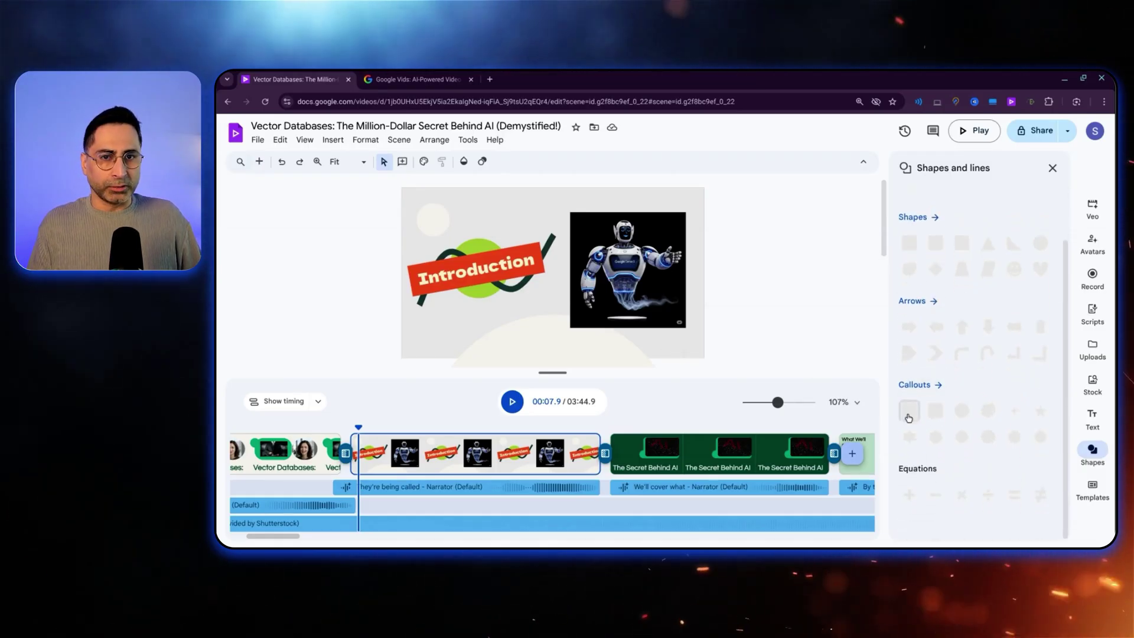
click(1092, 487)
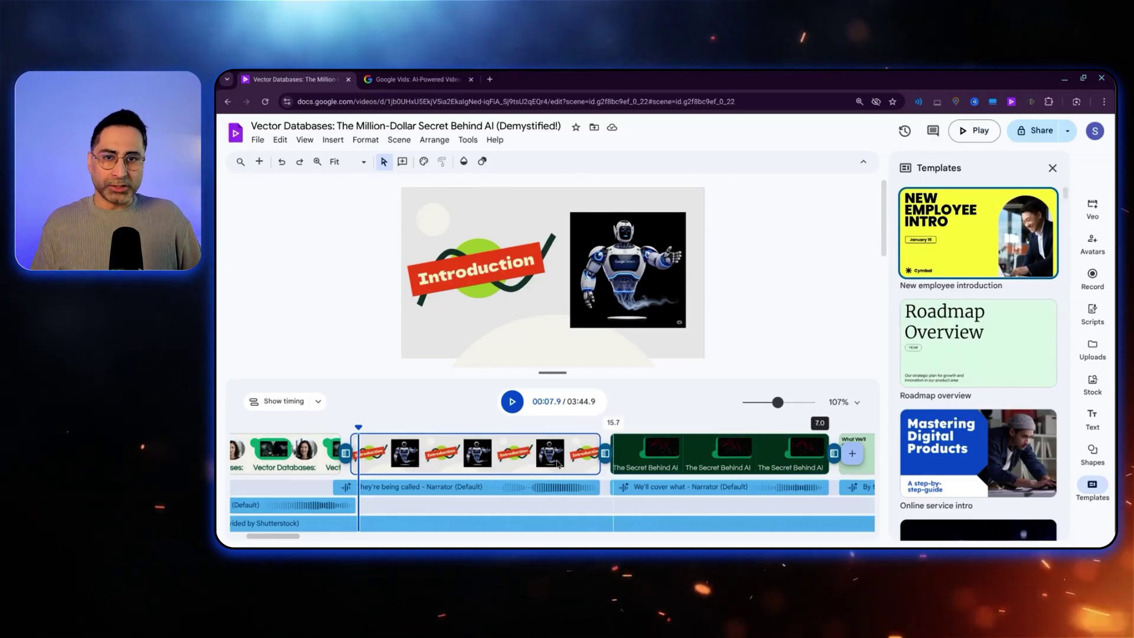
click(521, 472)
scroll(933, 349, down, 5)
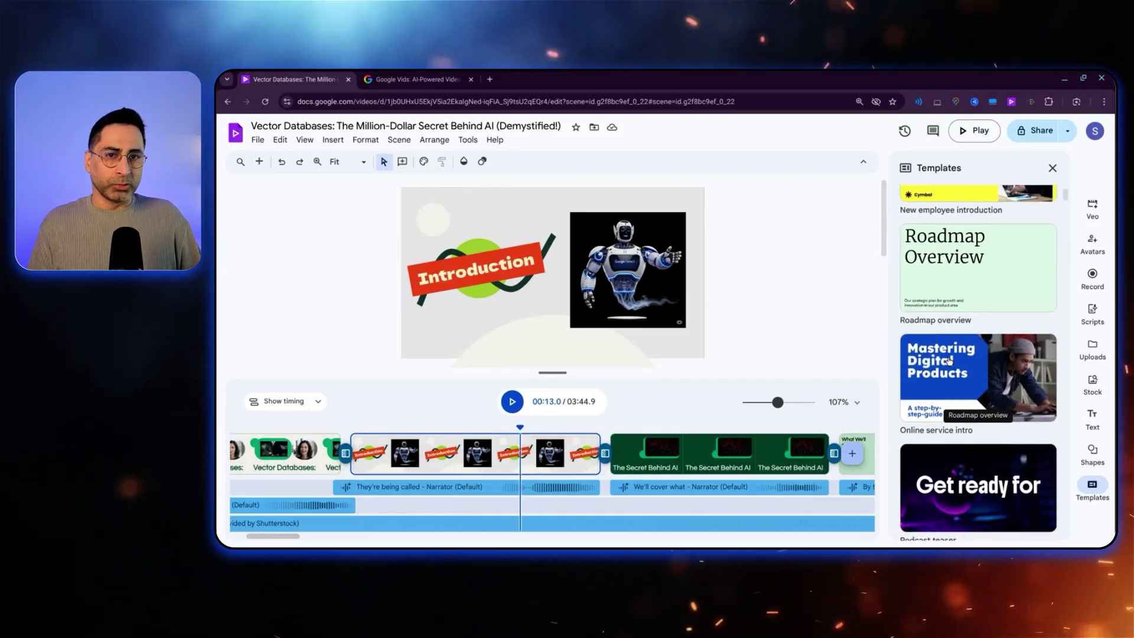
scroll(961, 447, up, 6)
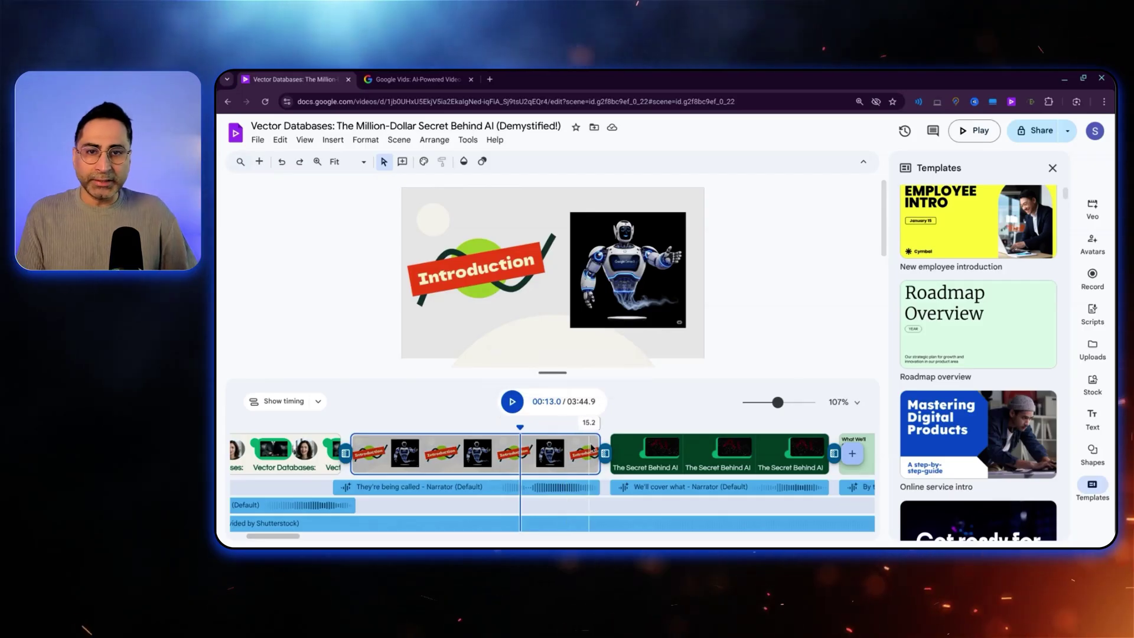
- Copy the inspiration prompt about a CEO in a tailored navy suit into the Veo 3 video clip prompt
click(1094, 206)
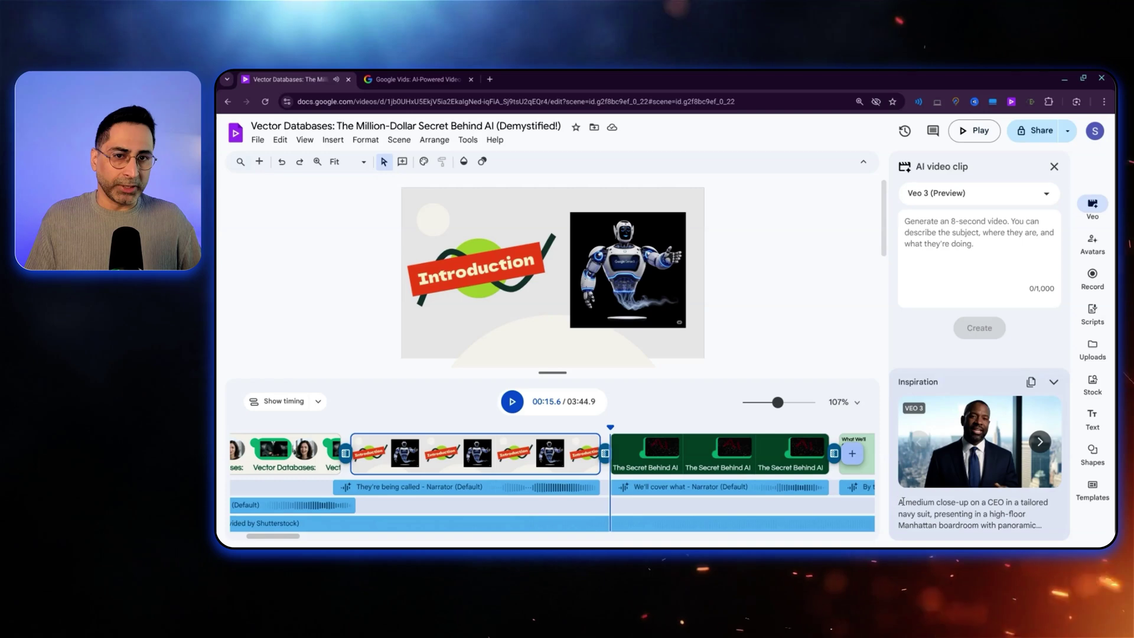
drag(1000, 507, 1037, 526)
key(ctrl+c)
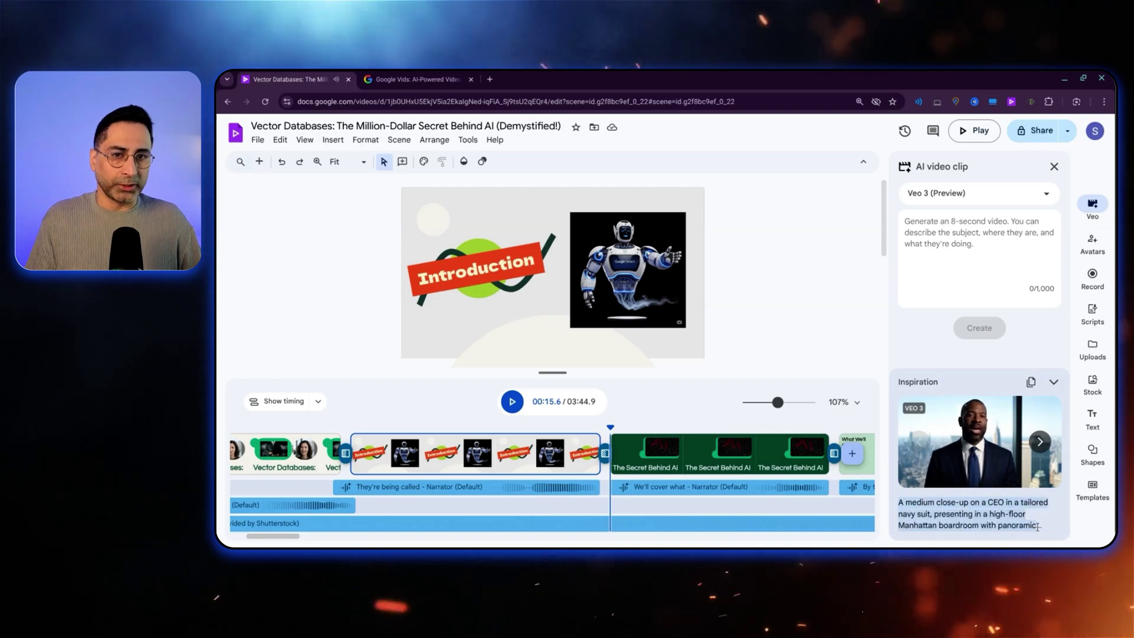
click(936, 264)
key(ctrl+v)
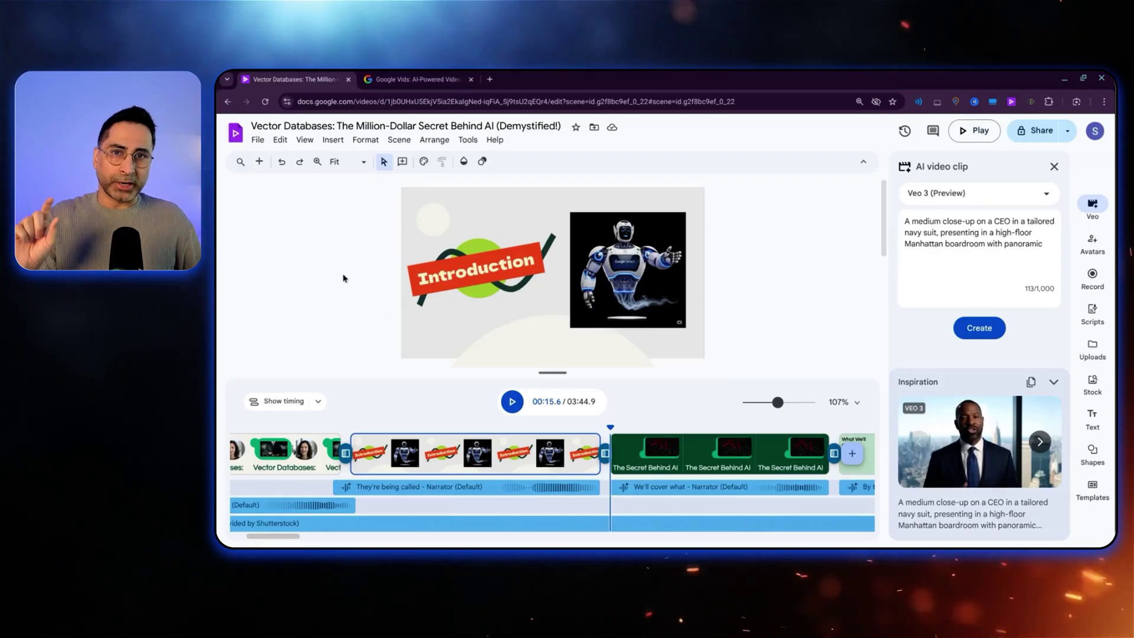
- Create a new blank video and dismiss its start screen
click(258, 141)
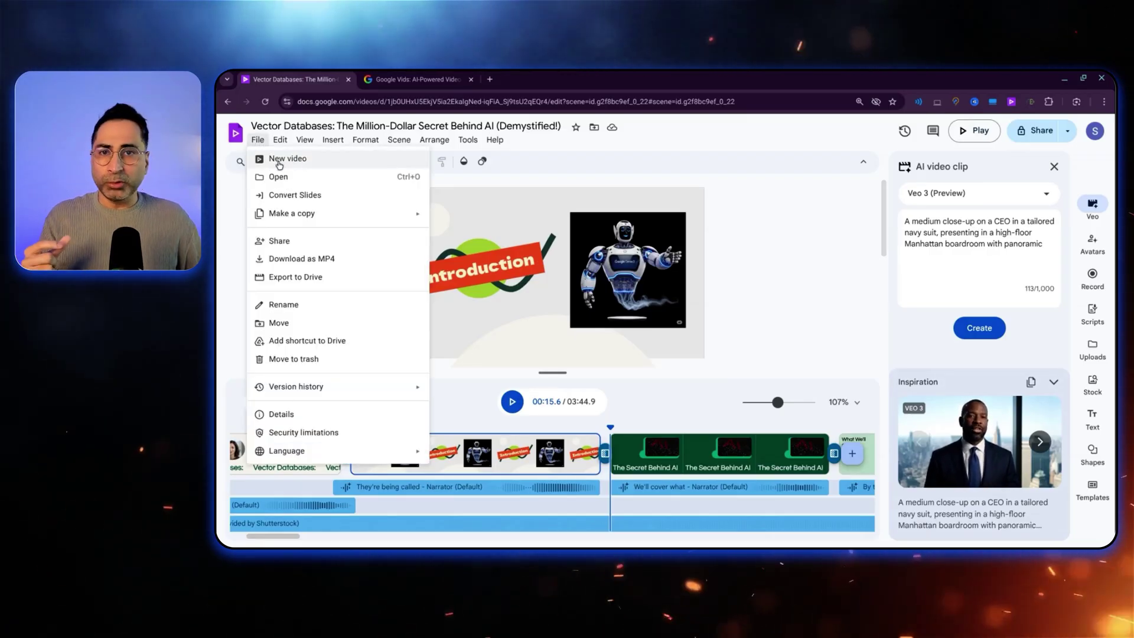
click(279, 160)
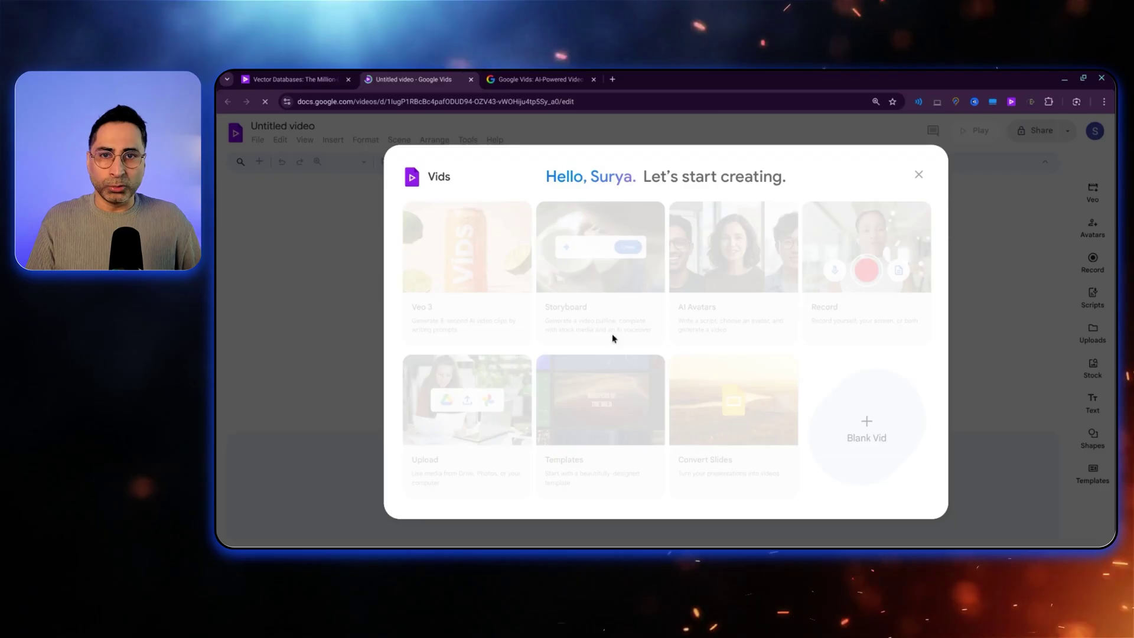
key(Escape)
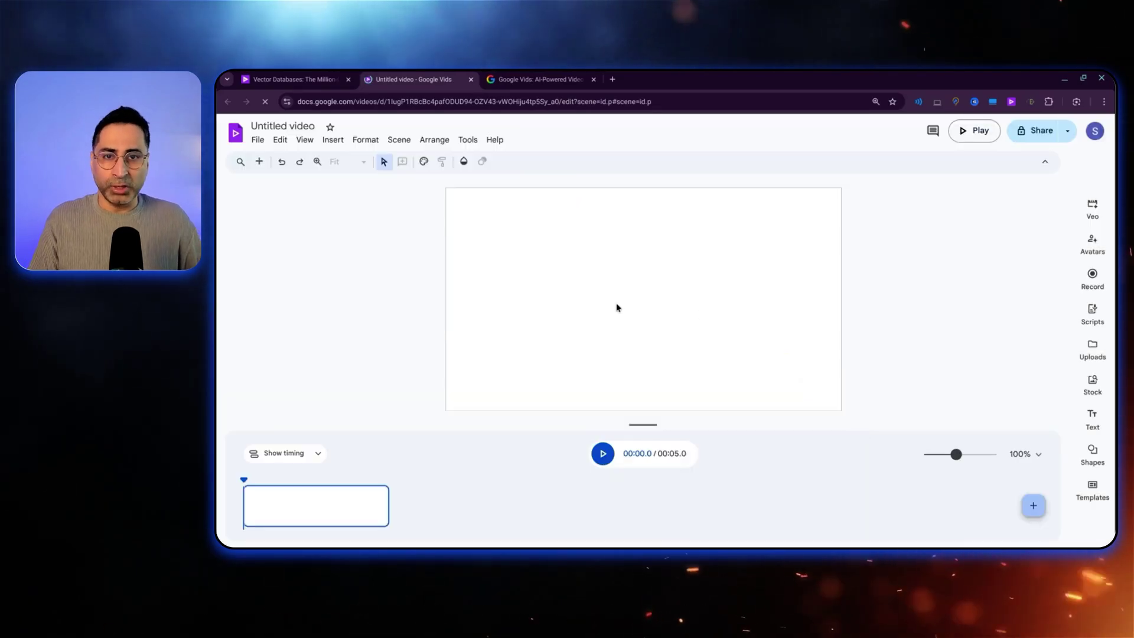
- Review the recording options and open the empty script of the blank video's only scene
click(1093, 277)
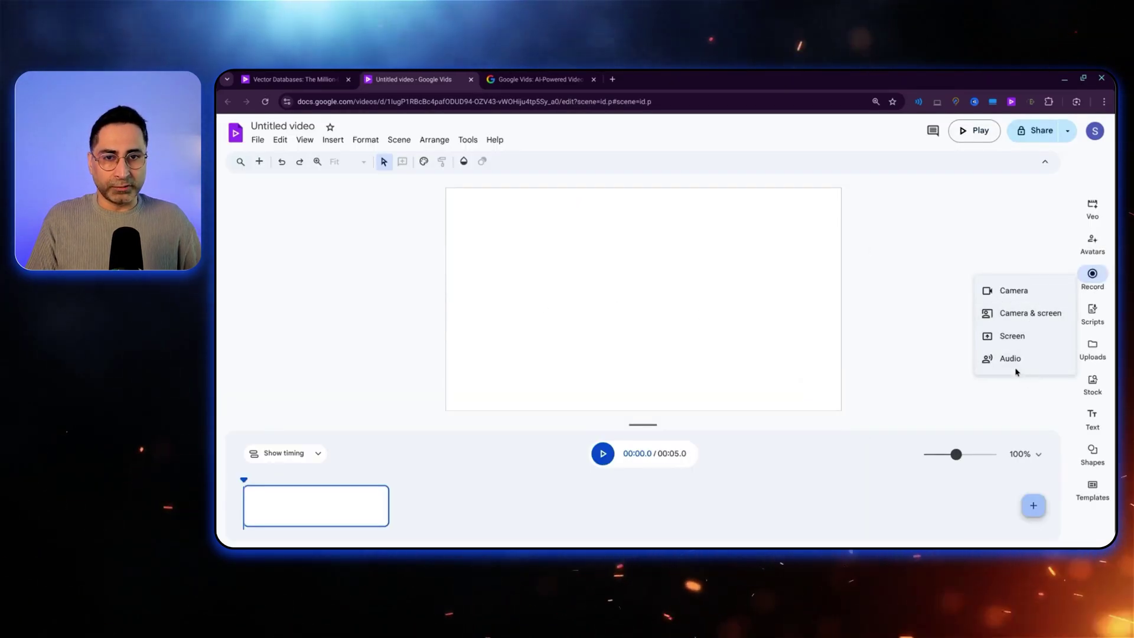
click(945, 322)
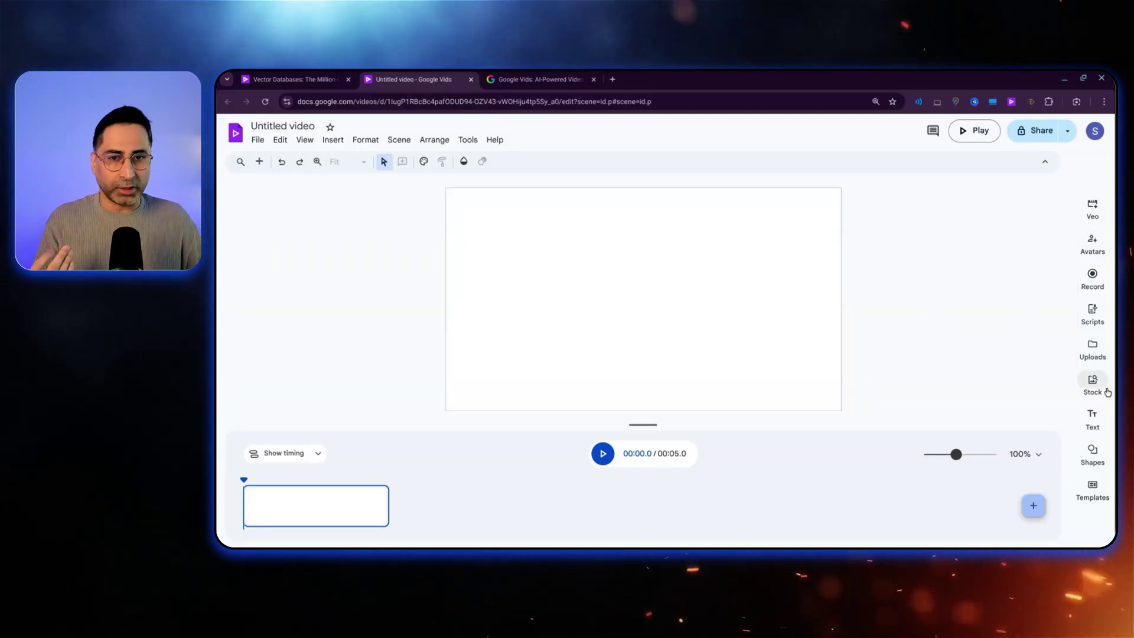
click(1093, 311)
click(953, 256)
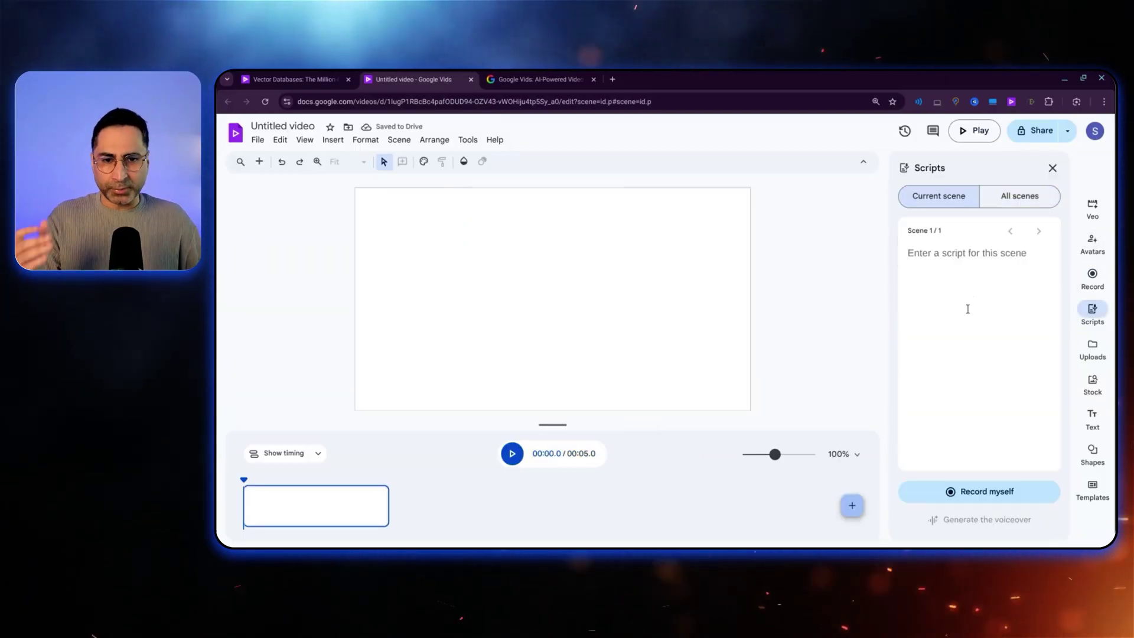
click(967, 310)
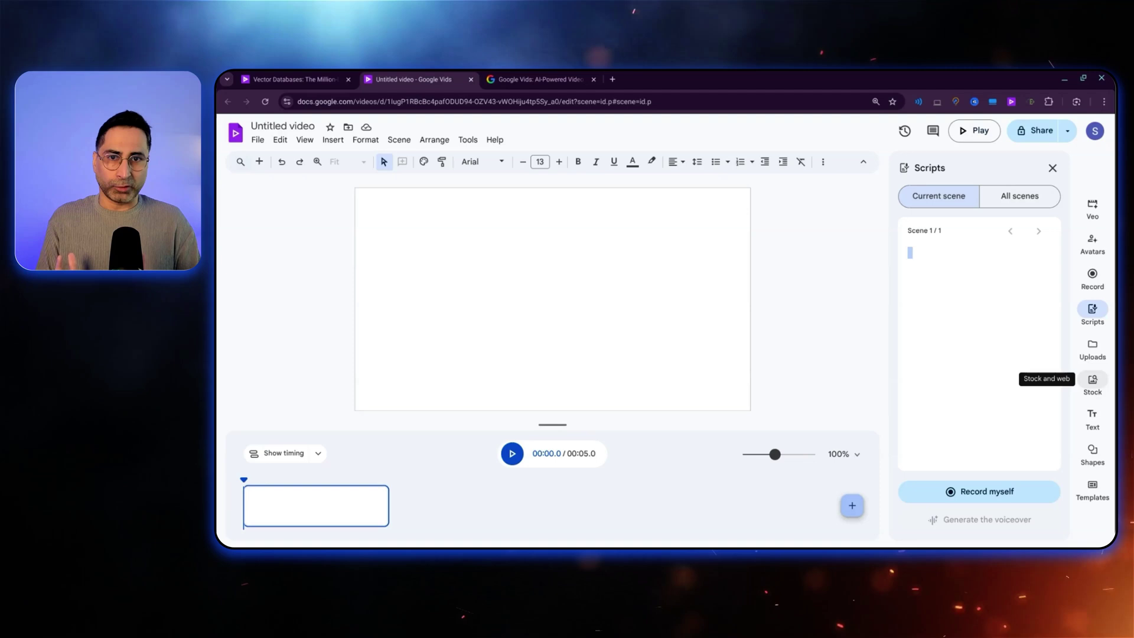
- Create another new video by converting the AI Leverage Pyramid presentation from Google Slides, importing its slides as scenes
click(257, 139)
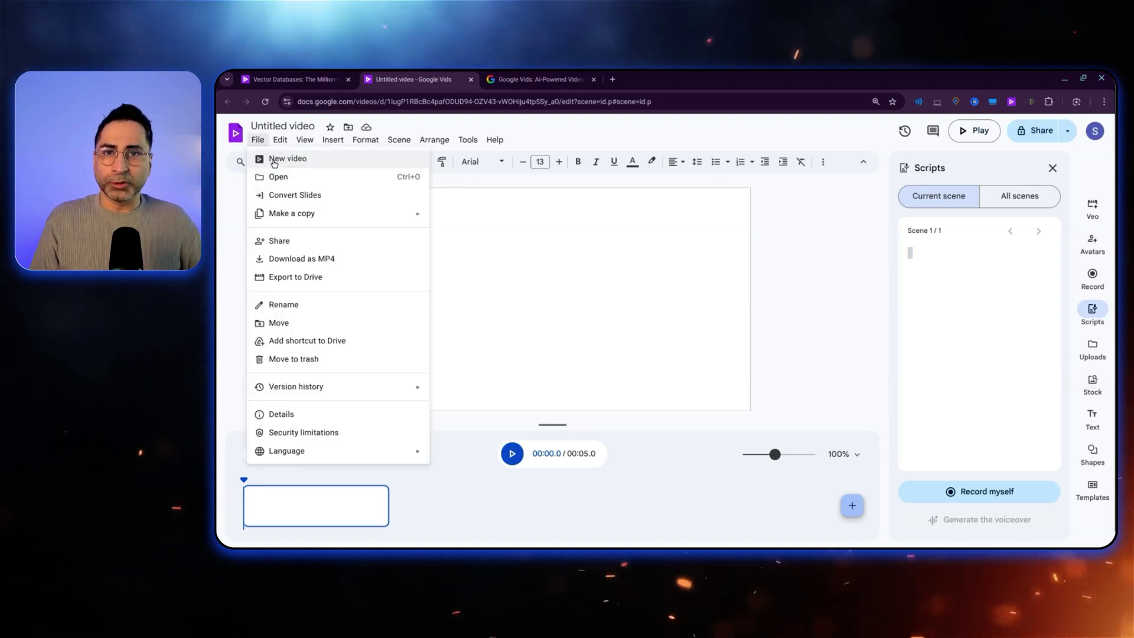
click(273, 158)
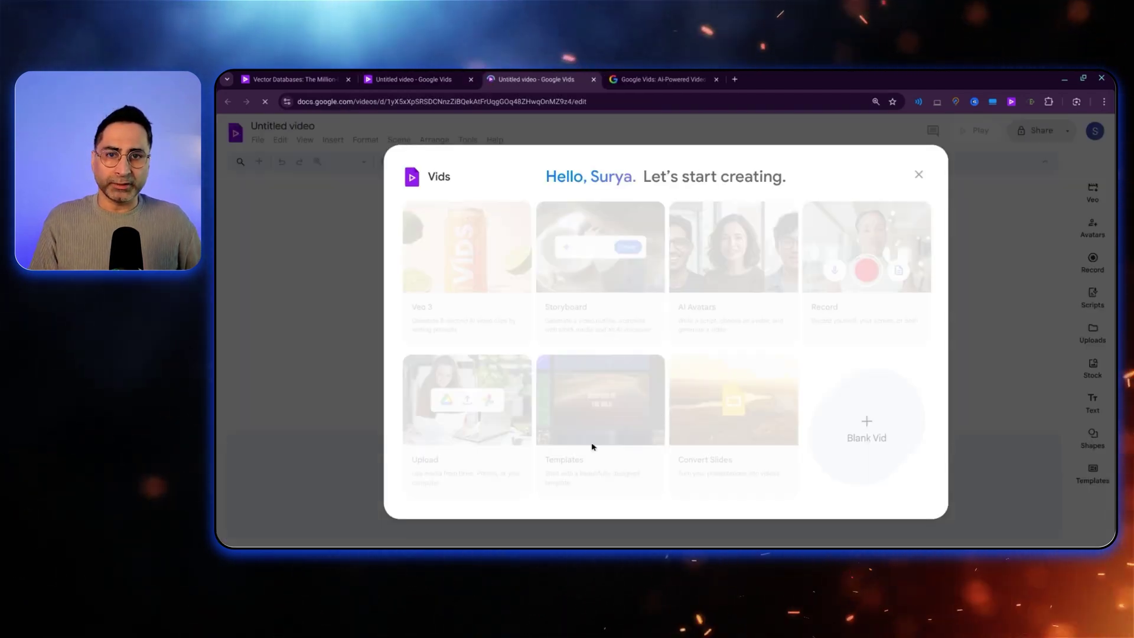
click(586, 440)
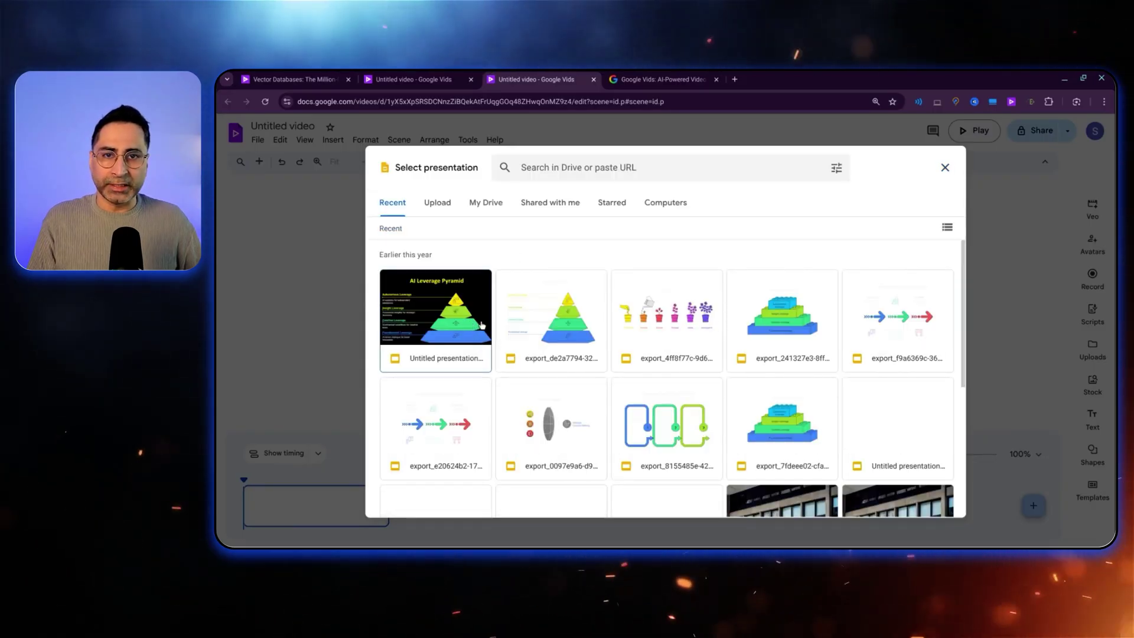
double_click(450, 325)
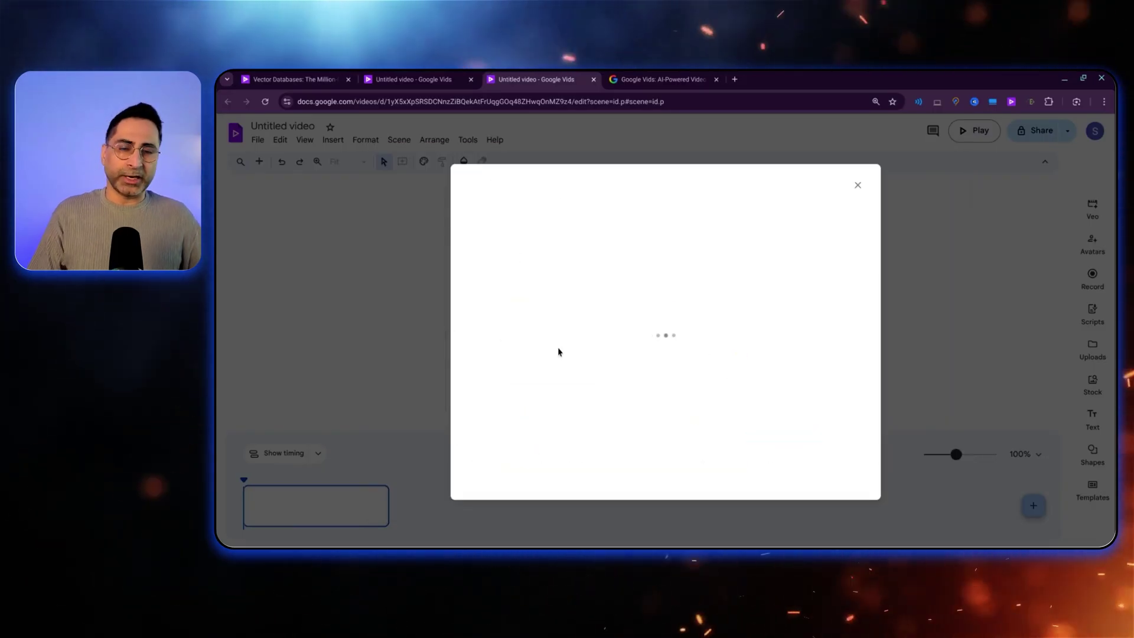
scroll(671, 334, down, 5)
click(833, 472)
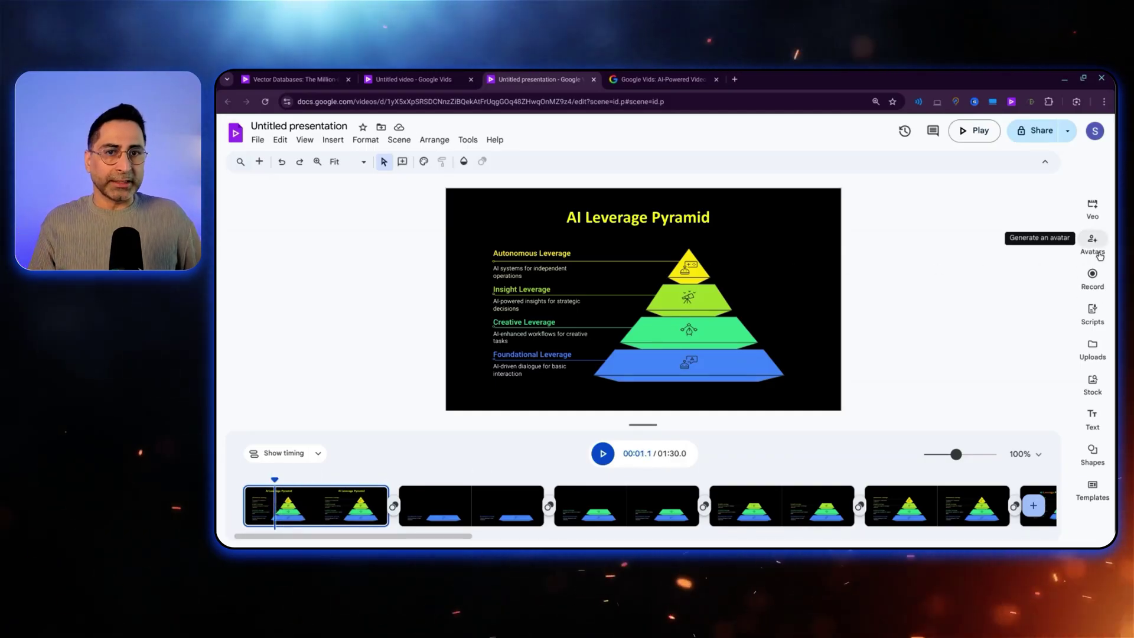
- Generate an Aditi avatar clip for scene 1 with the script "AI Leverage Pyramid" and insert it
click(1096, 243)
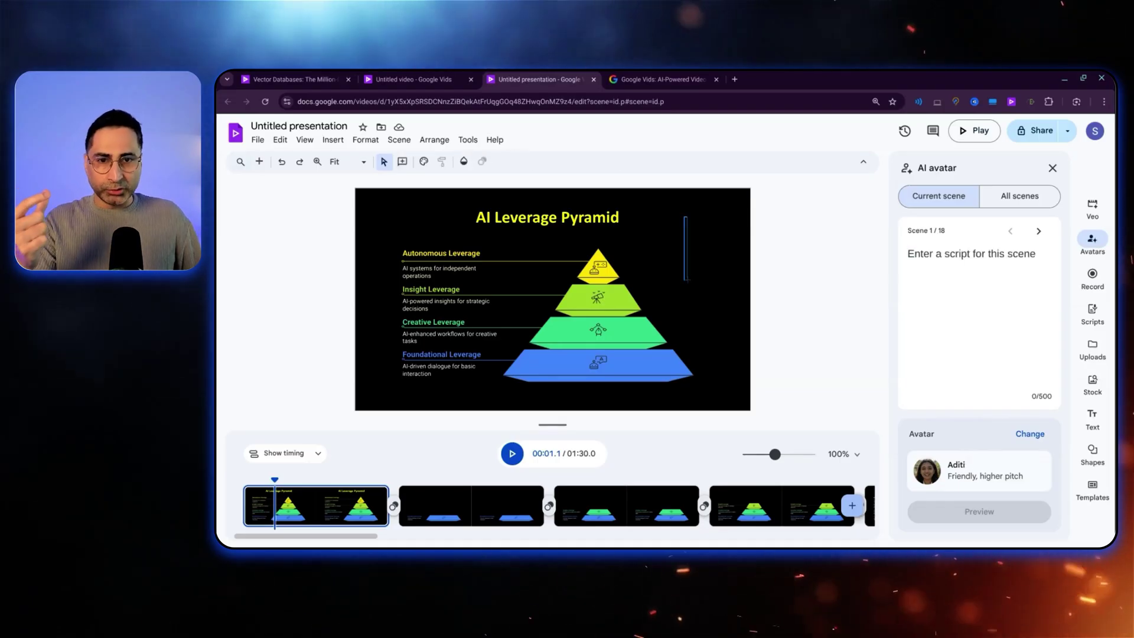
click(916, 283)
text(AI Lever)
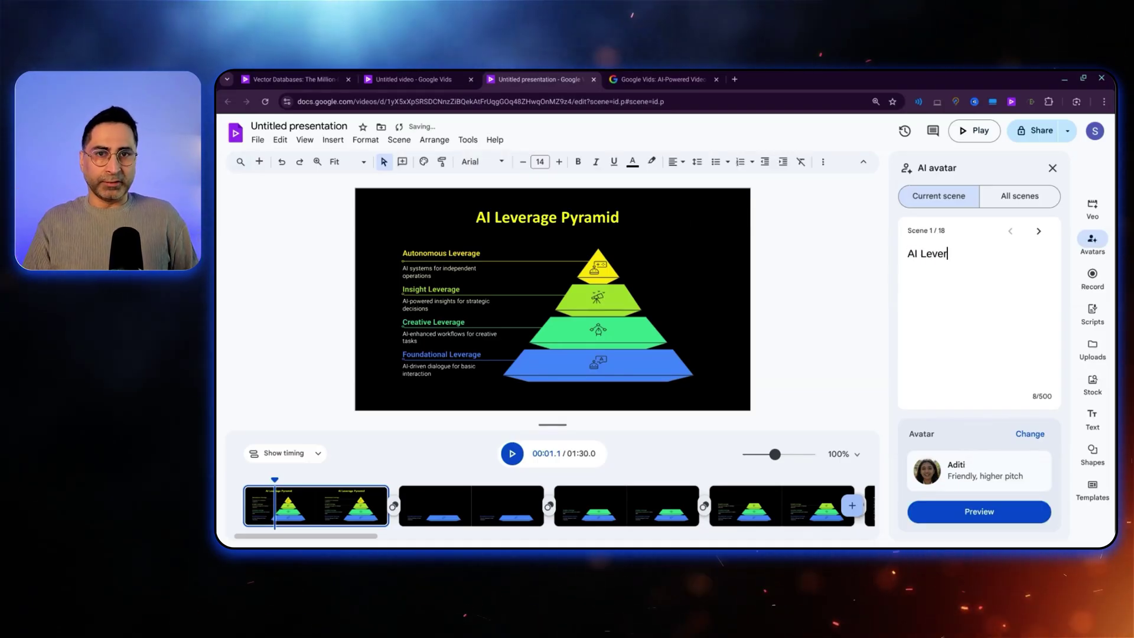
text(age Pyramid)
click(836, 359)
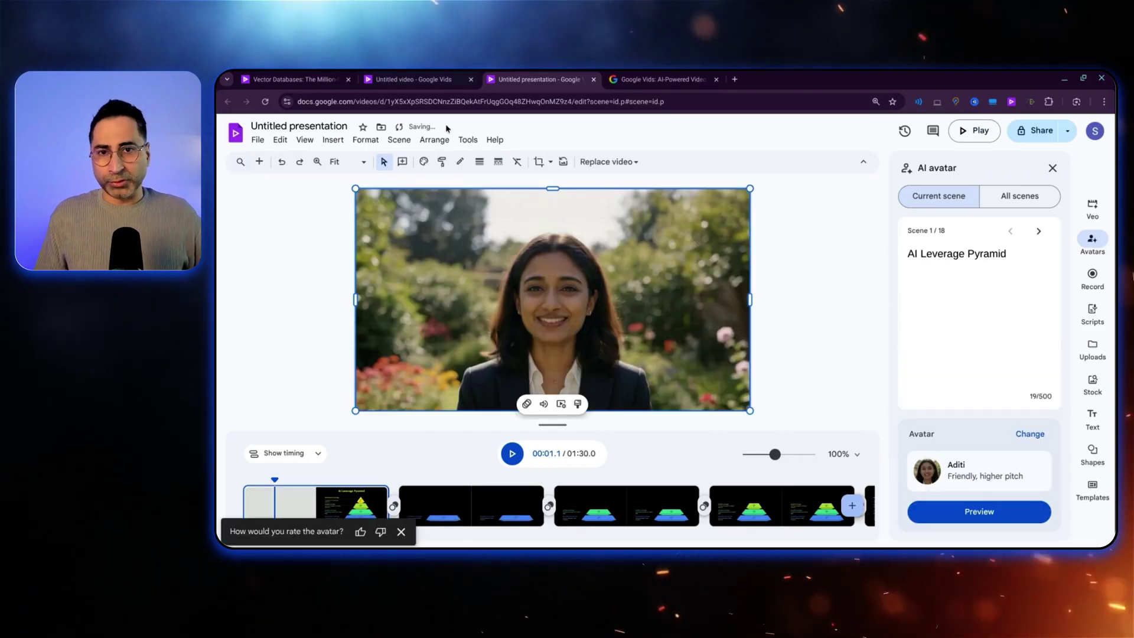
- Shrink the avatar clip, place it in the slide's upper-right corner beside the title, and play the scene
drag(353, 187, 575, 309)
drag(575, 408, 627, 268)
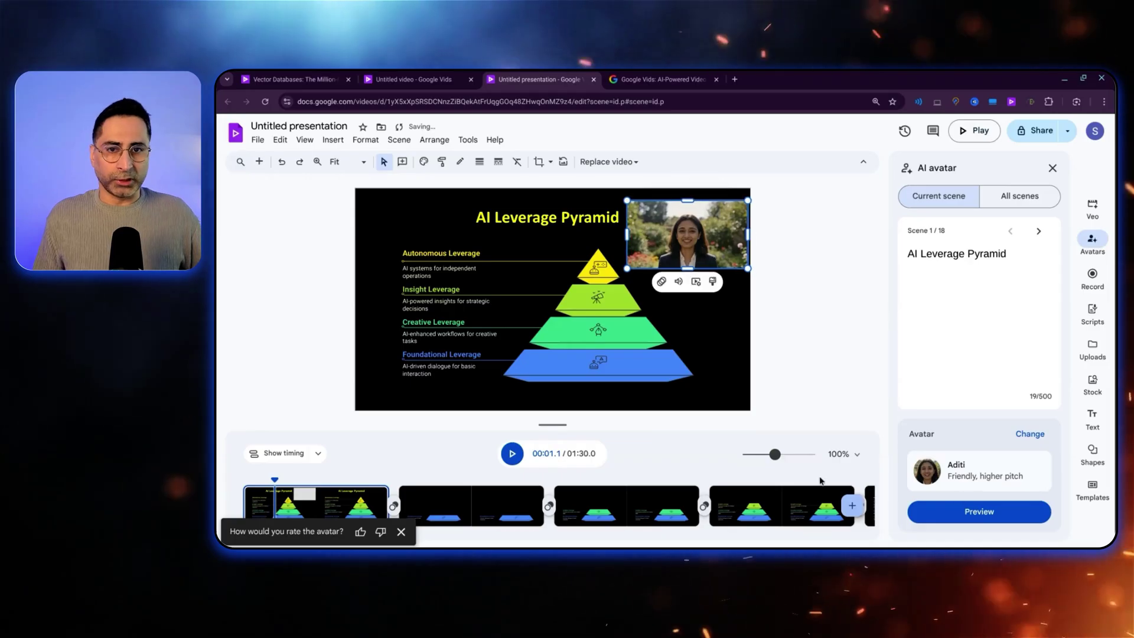
click(516, 455)
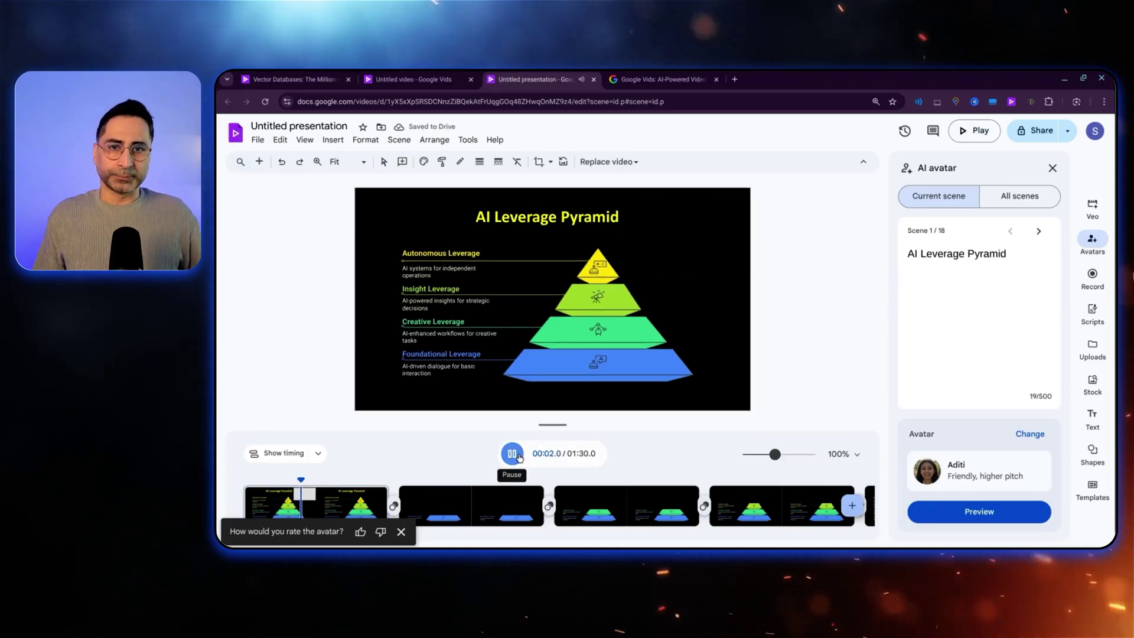
- Export the AI Leverage Pyramid video to Google Drive and bring up the option to download it as MP4
click(1067, 132)
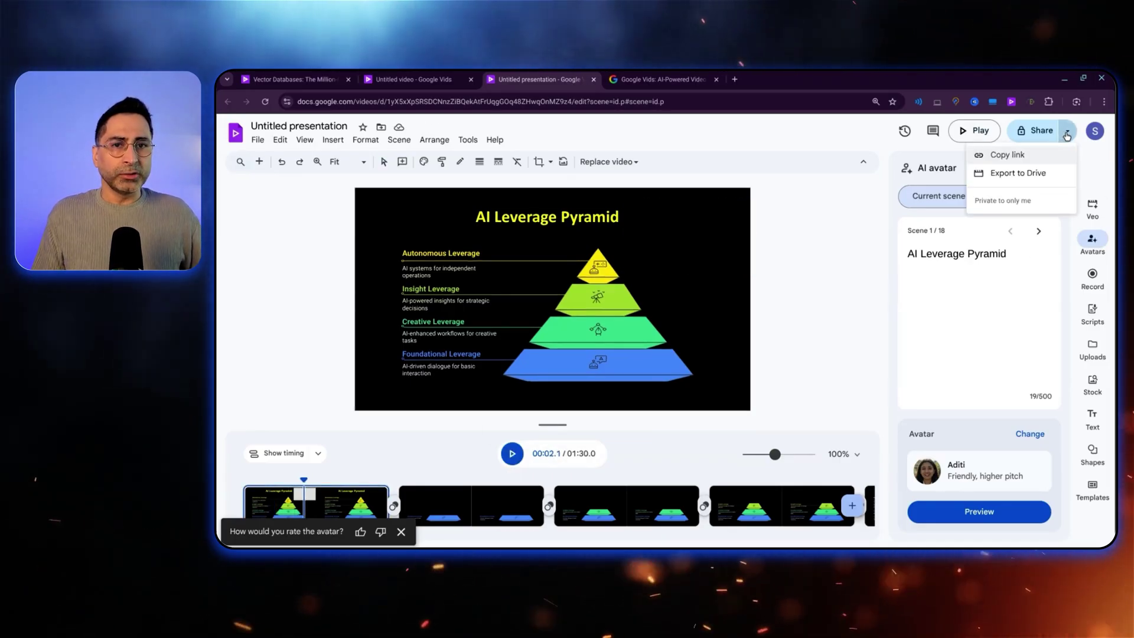
click(1020, 176)
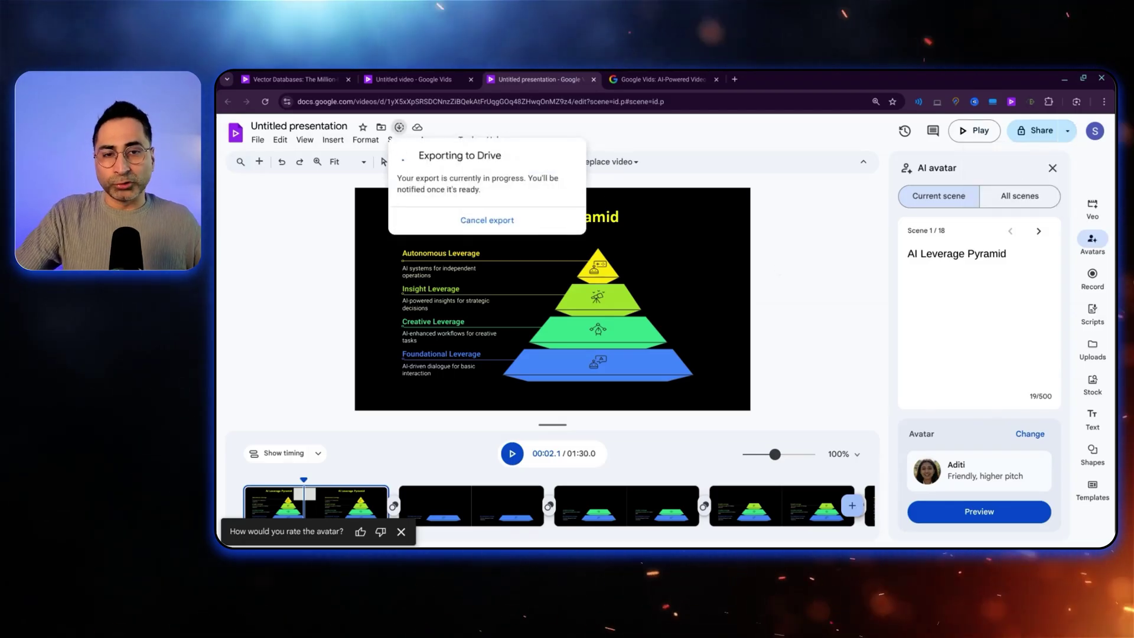
click(257, 141)
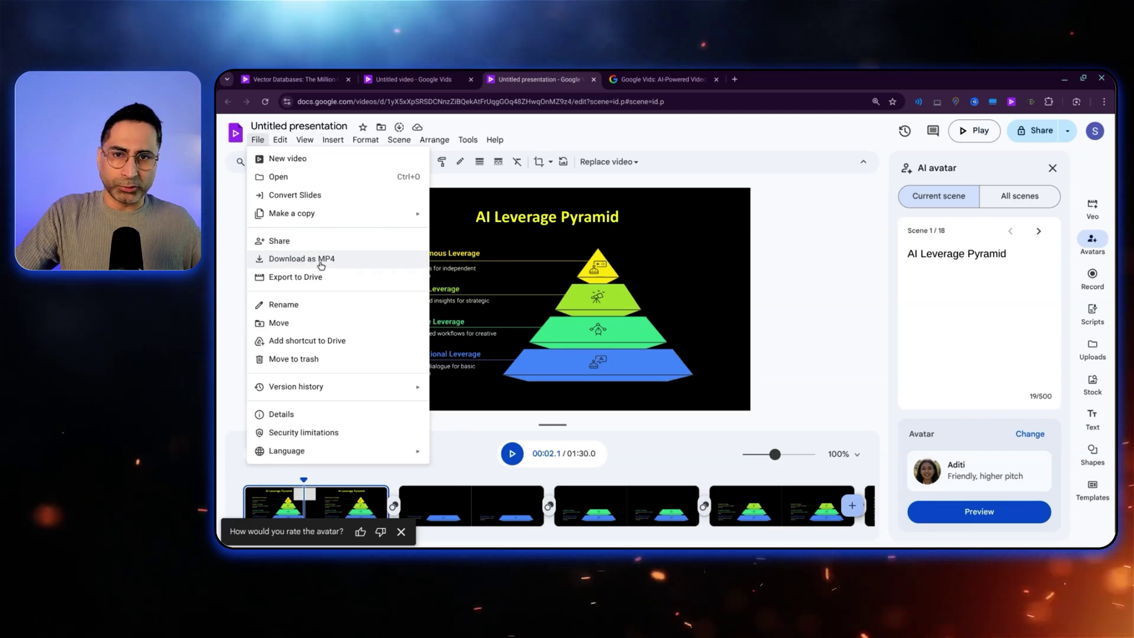